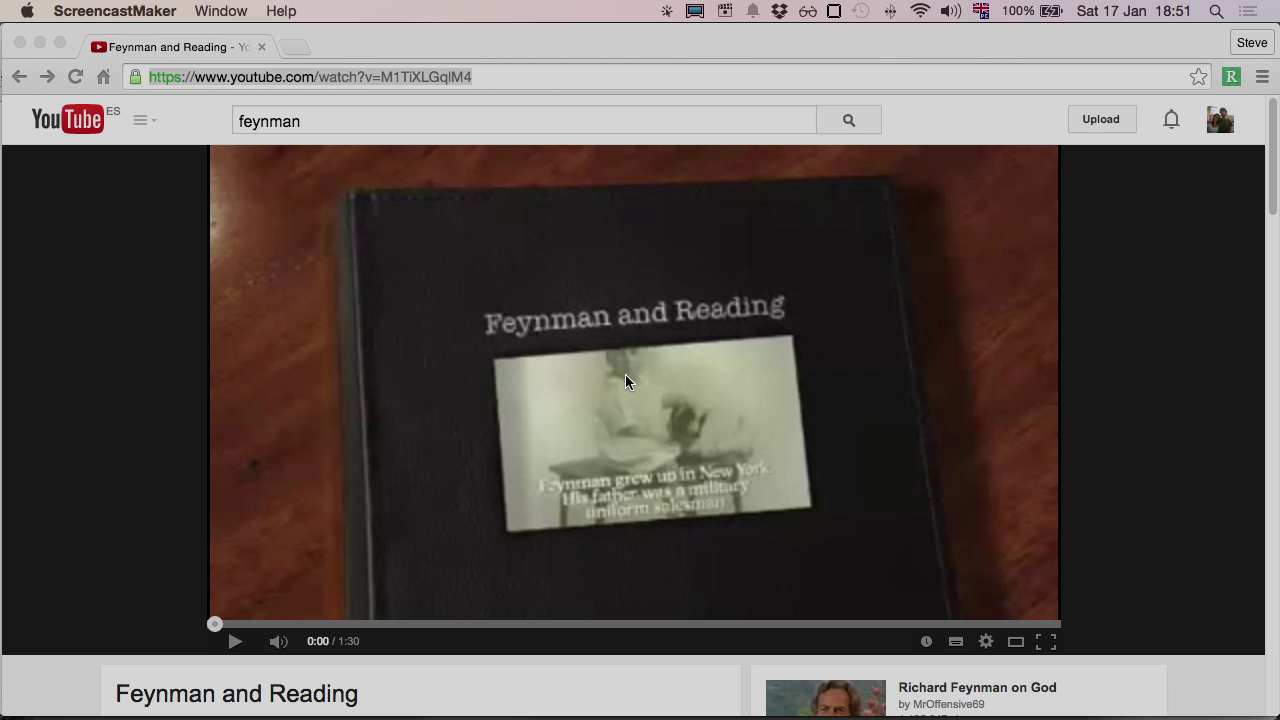
# Step: Open readlang.com in a new browser tab and start adding a new text to the library
pyautogui.click(294, 49)
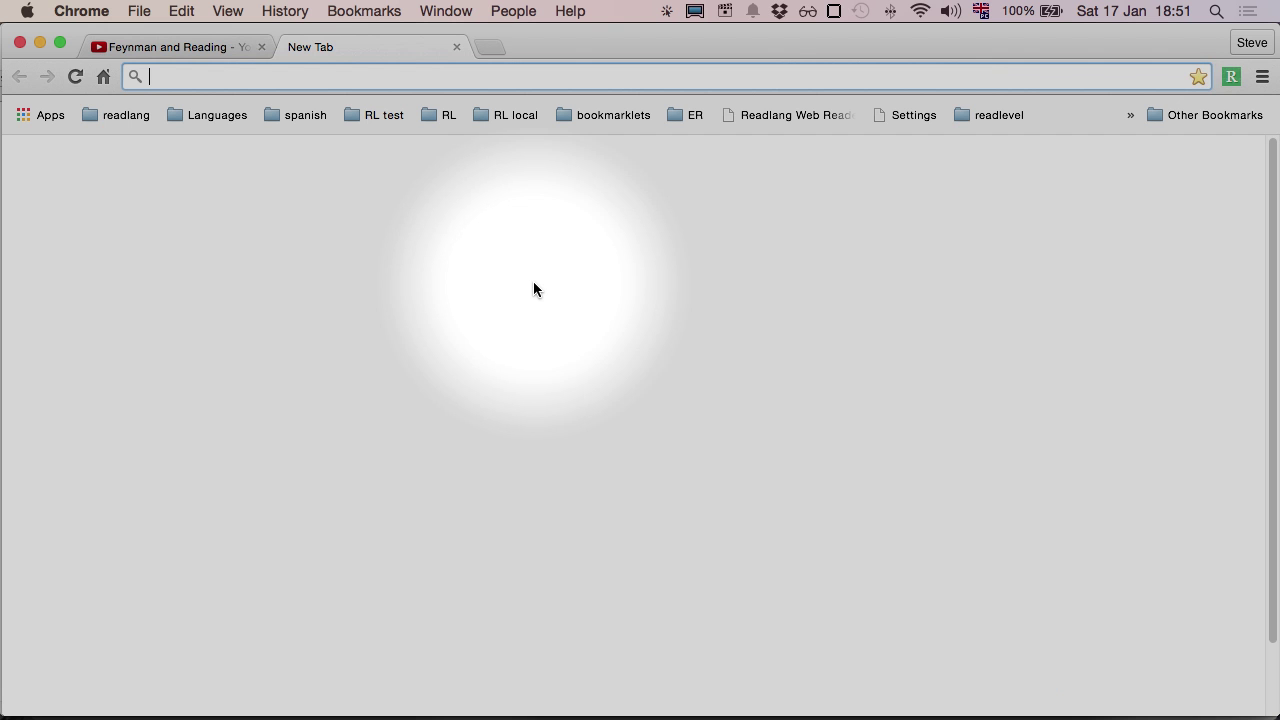
pyautogui.write('readlang')
pyautogui.press('Return')
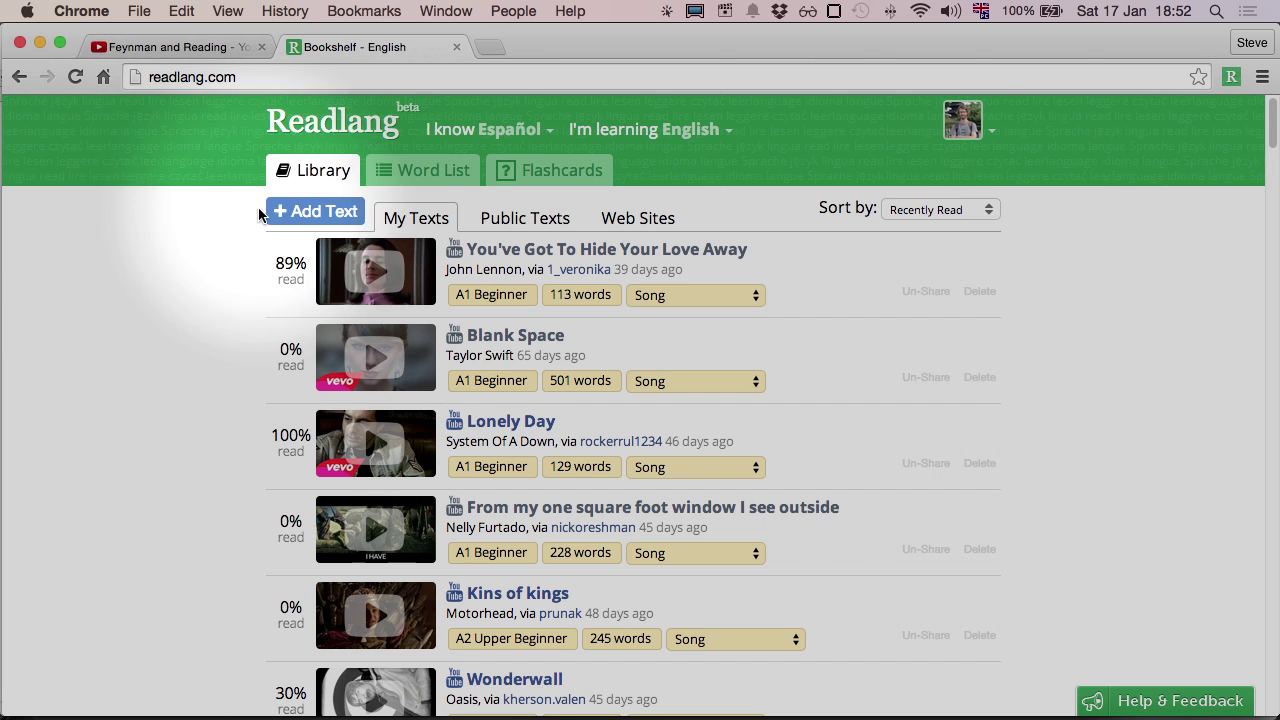
pyautogui.click(330, 212)
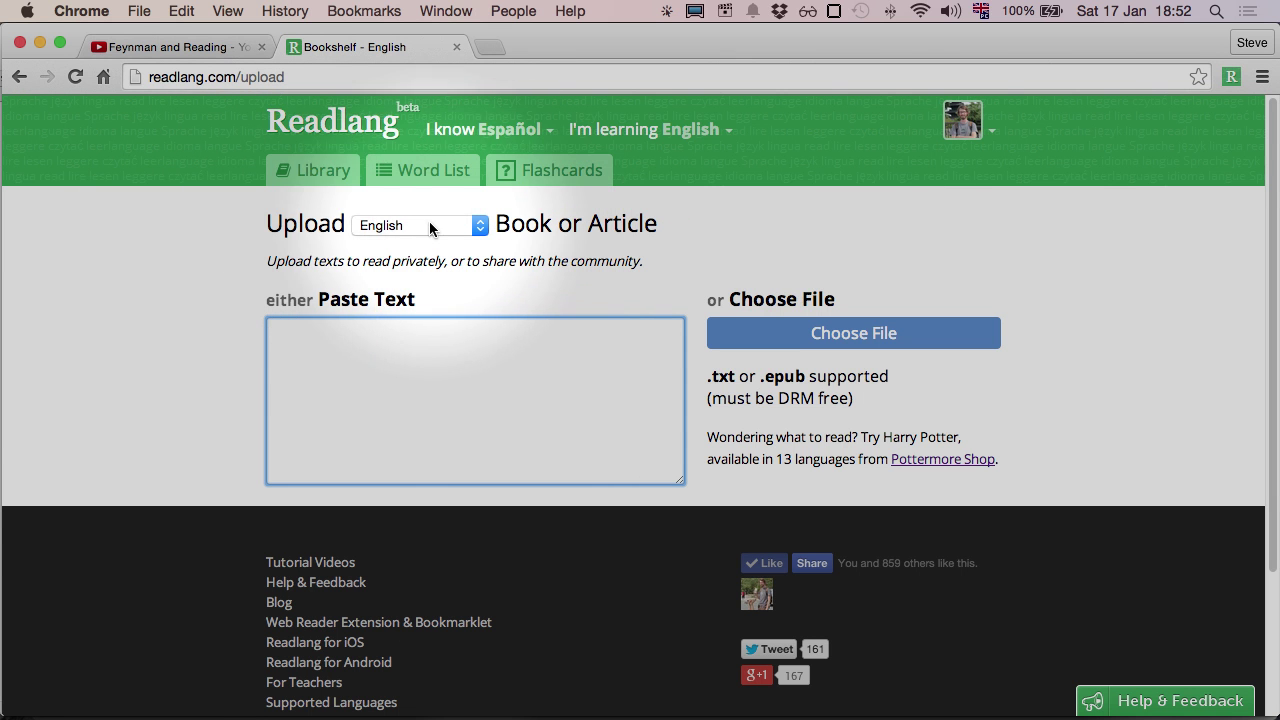
# Step: Narrow the browser window to reveal TextEdit and copy the entire "Feynman and Reading" transcript there
pyautogui.moveTo(22, 296); pyautogui.dragTo(425, 324)
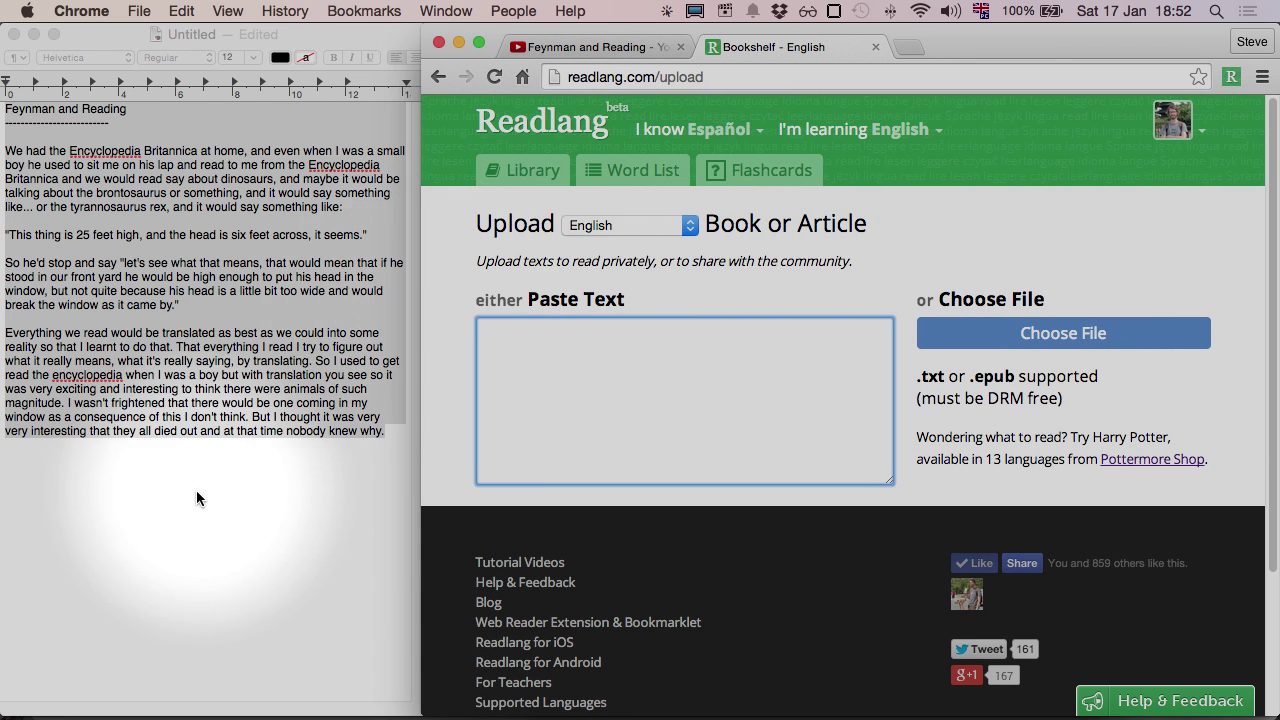
pyautogui.click(196, 490)
pyautogui.click(347, 431)
pyautogui.moveTo(389, 437); pyautogui.dragTo(6, 106)
pyautogui.rightClick(243, 263)
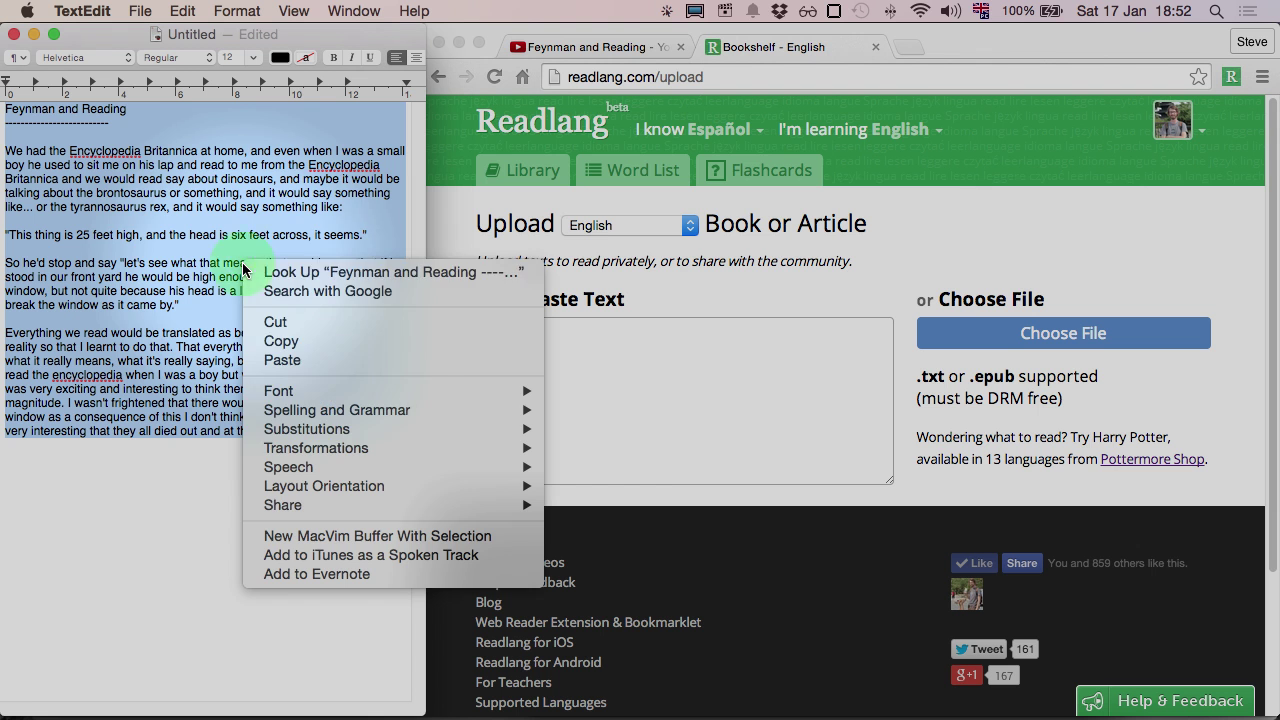
pyautogui.click(302, 342)
# Step: Switch back to Chrome and paste the copied transcript into the upload form's text area
pyautogui.click(657, 367)
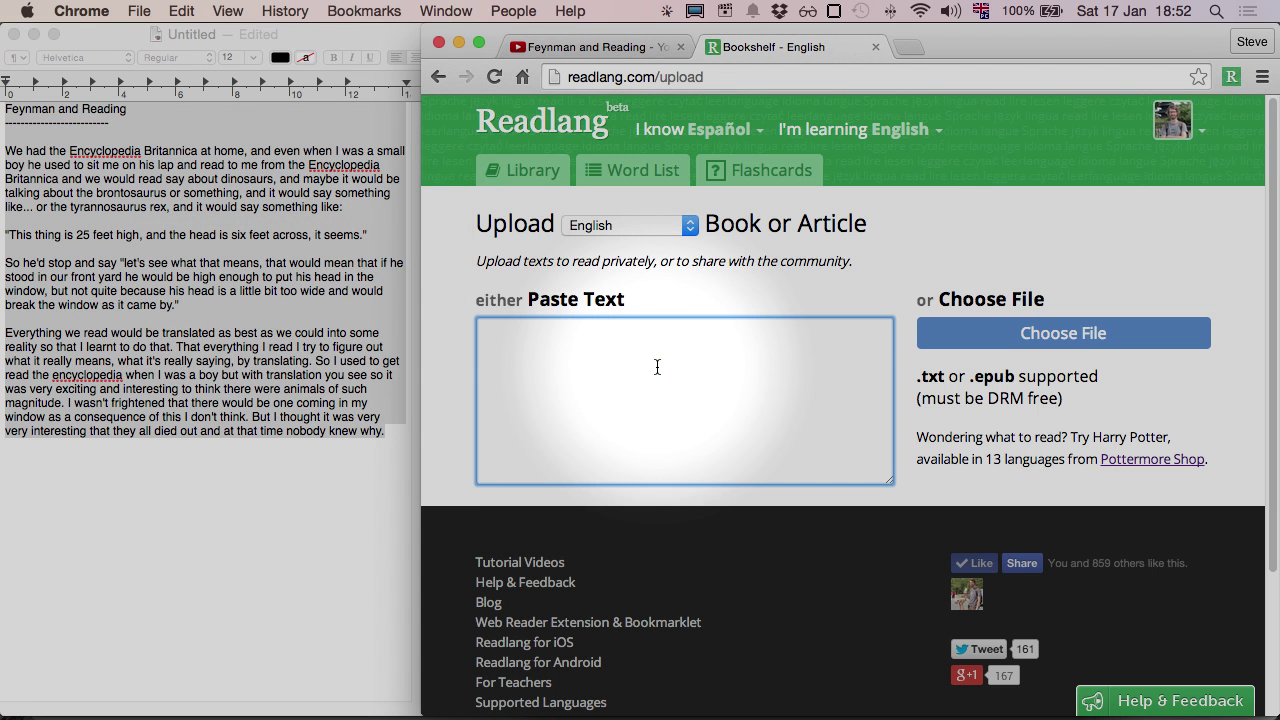
pyautogui.rightClick(565, 363)
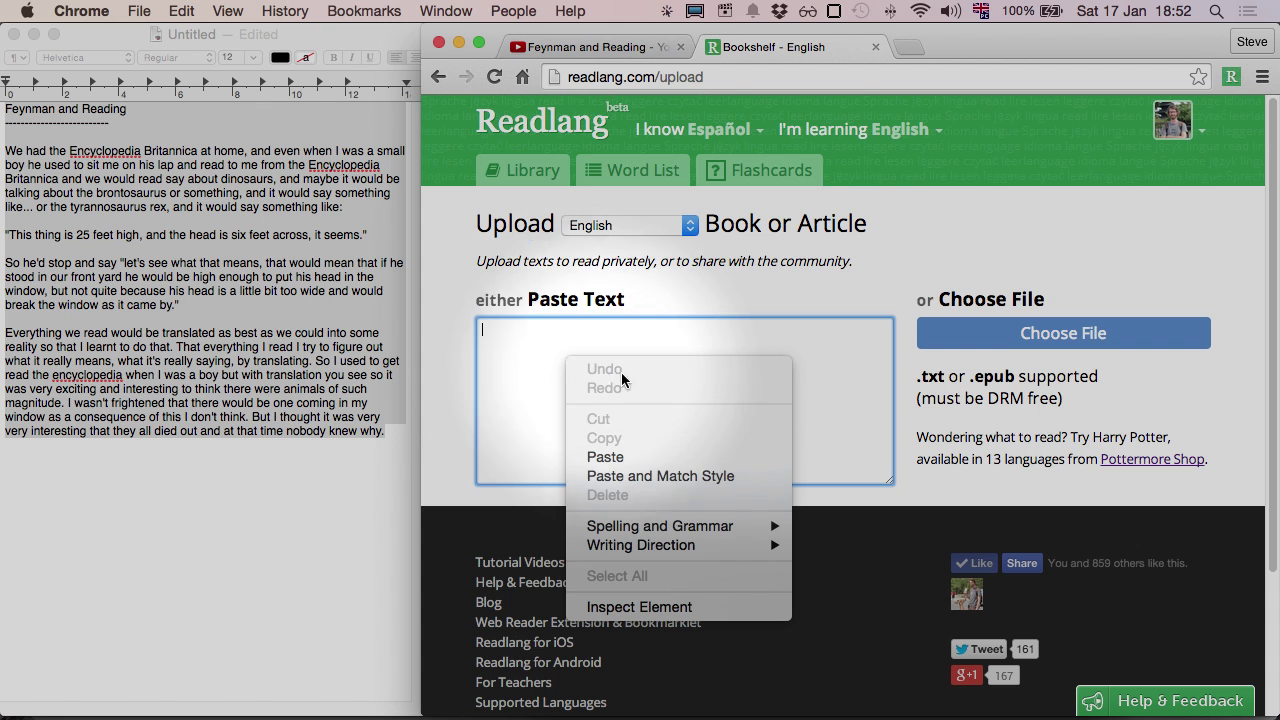
pyautogui.click(637, 461)
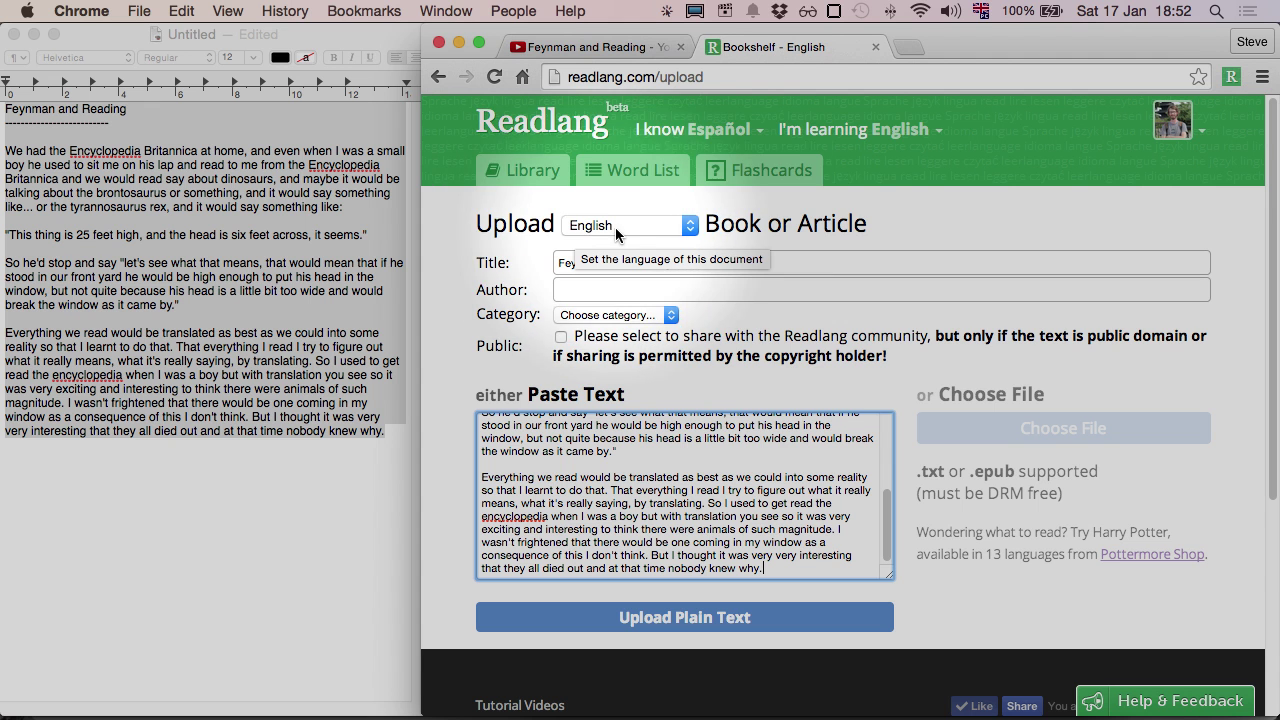
# Step: Upload the pasted plain text with author Richard P Feynman and category Non-Fiction
pyautogui.click(644, 297)
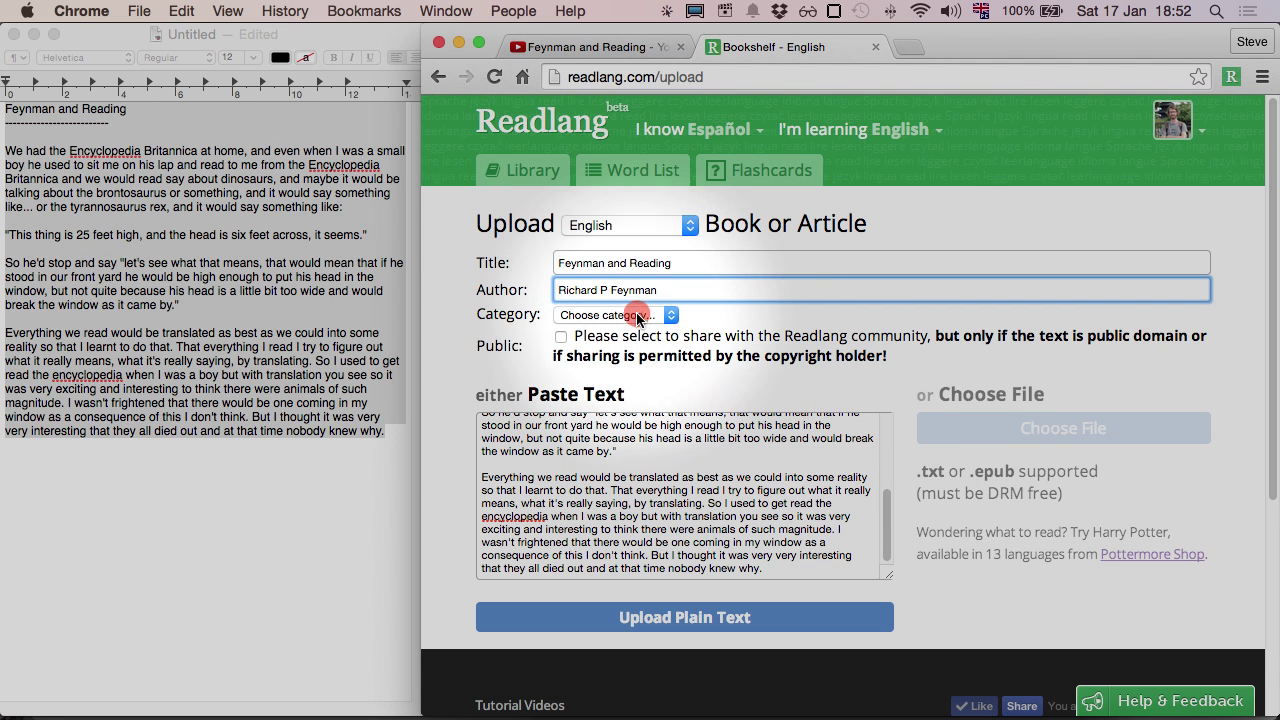
pyautogui.click(658, 314)
pyautogui.click(610, 345)
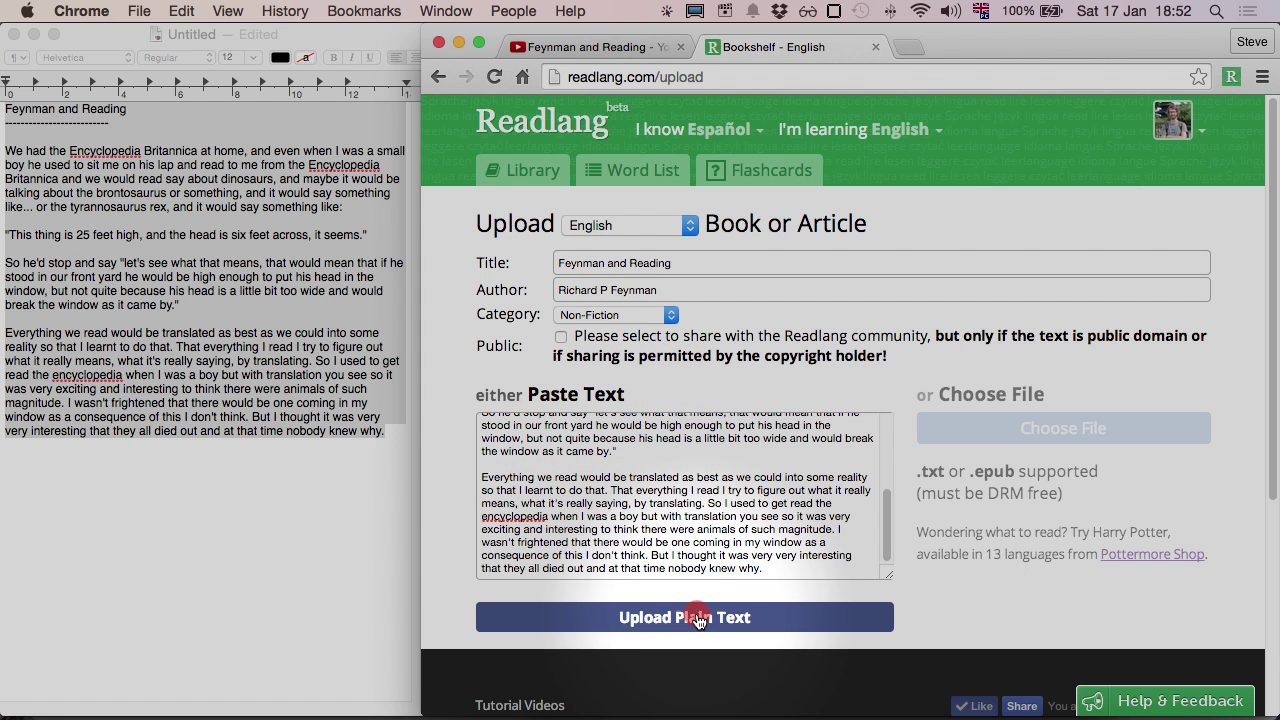
pyautogui.click(698, 618)
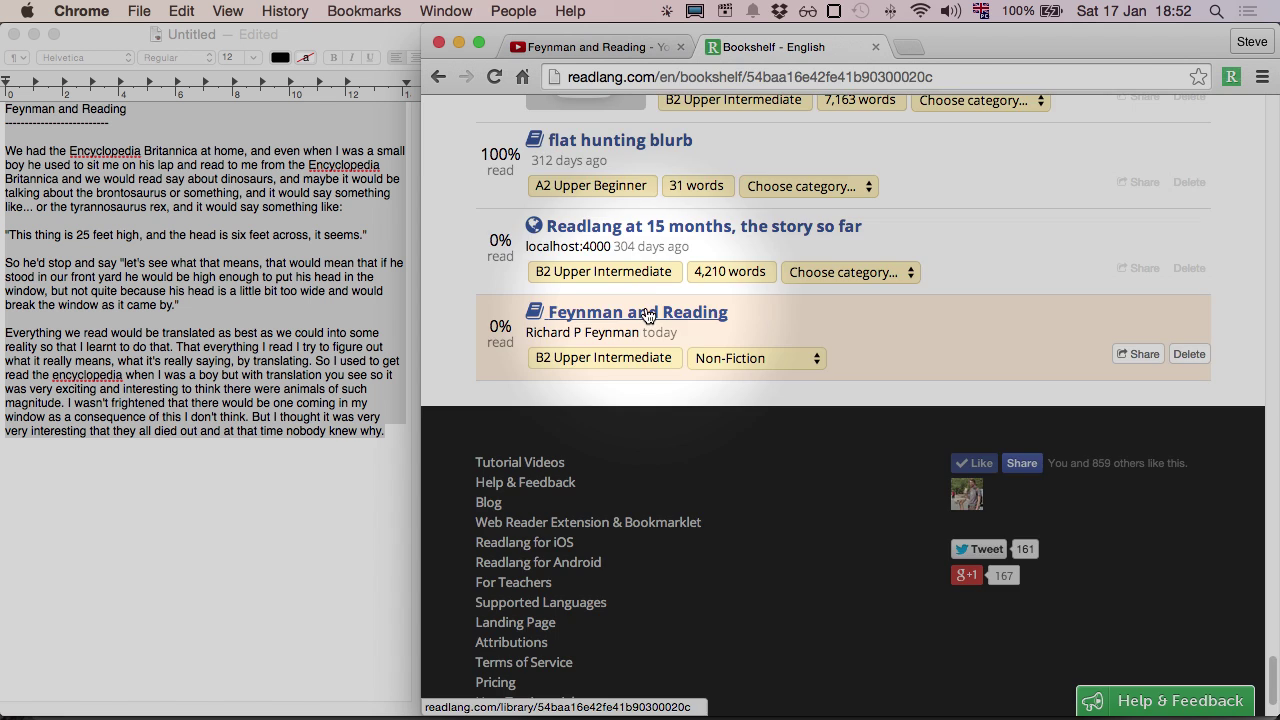
# Step: Open the uploaded "Feynman and Reading" text, widen the browser window to the full screen and show the text's YouTube video settings
pyautogui.click(647, 315)
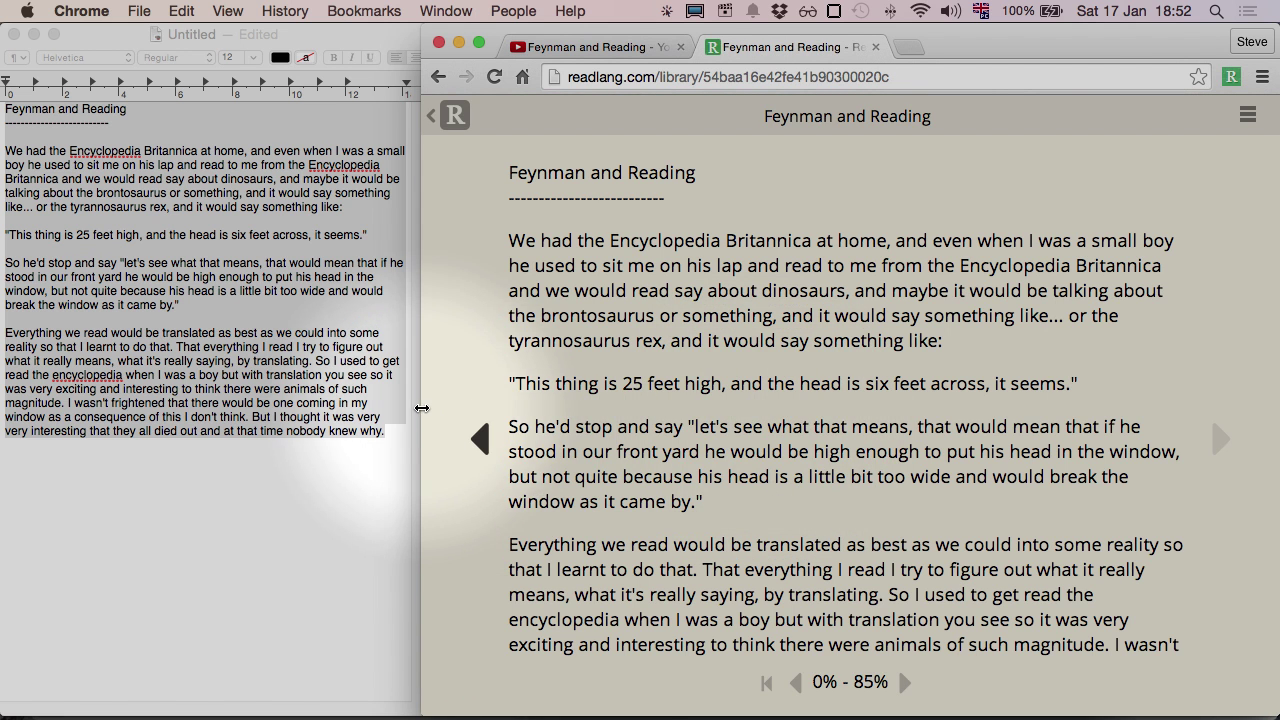
pyautogui.moveTo(422, 408); pyautogui.dragTo(2, 442)
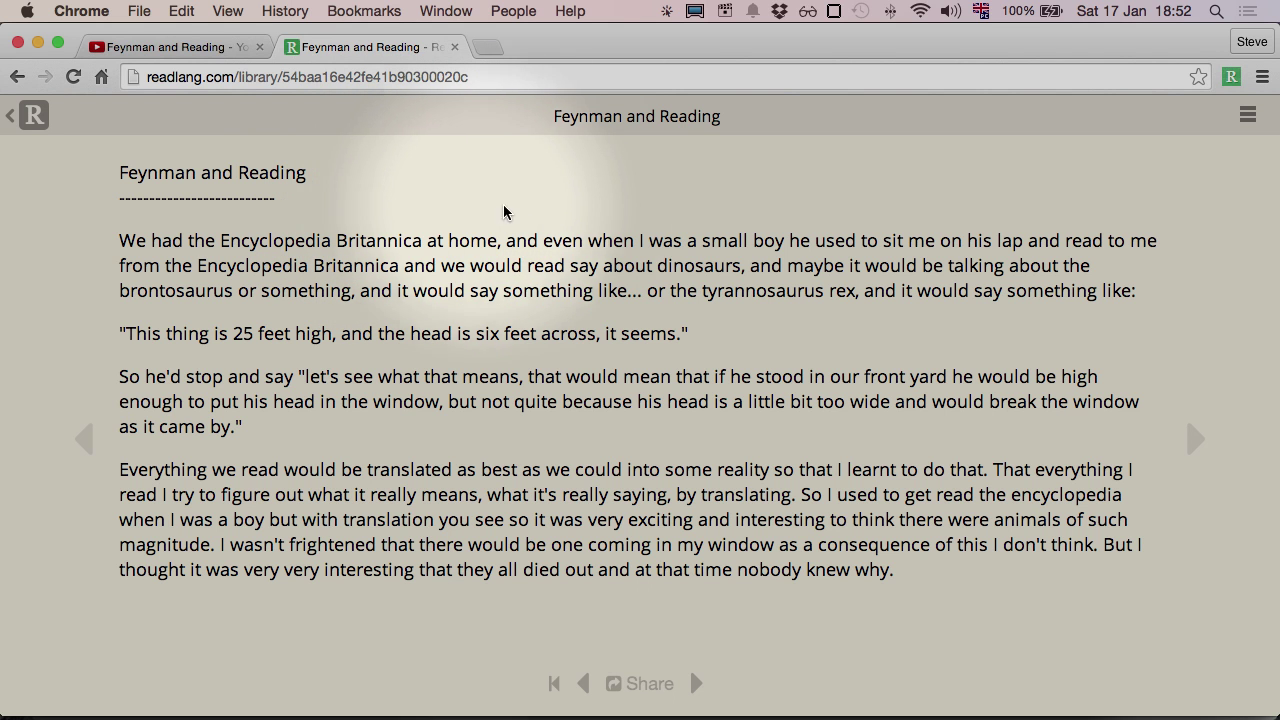
pyautogui.click(1249, 116)
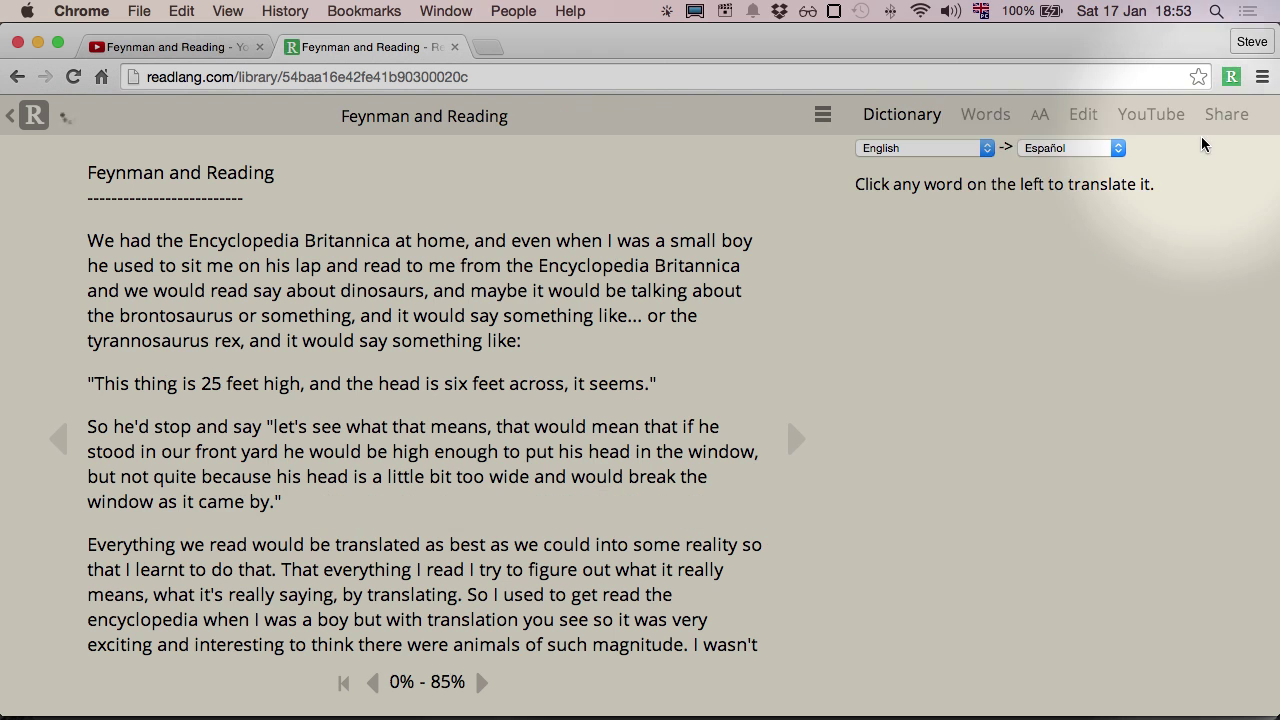
pyautogui.click(1120, 116)
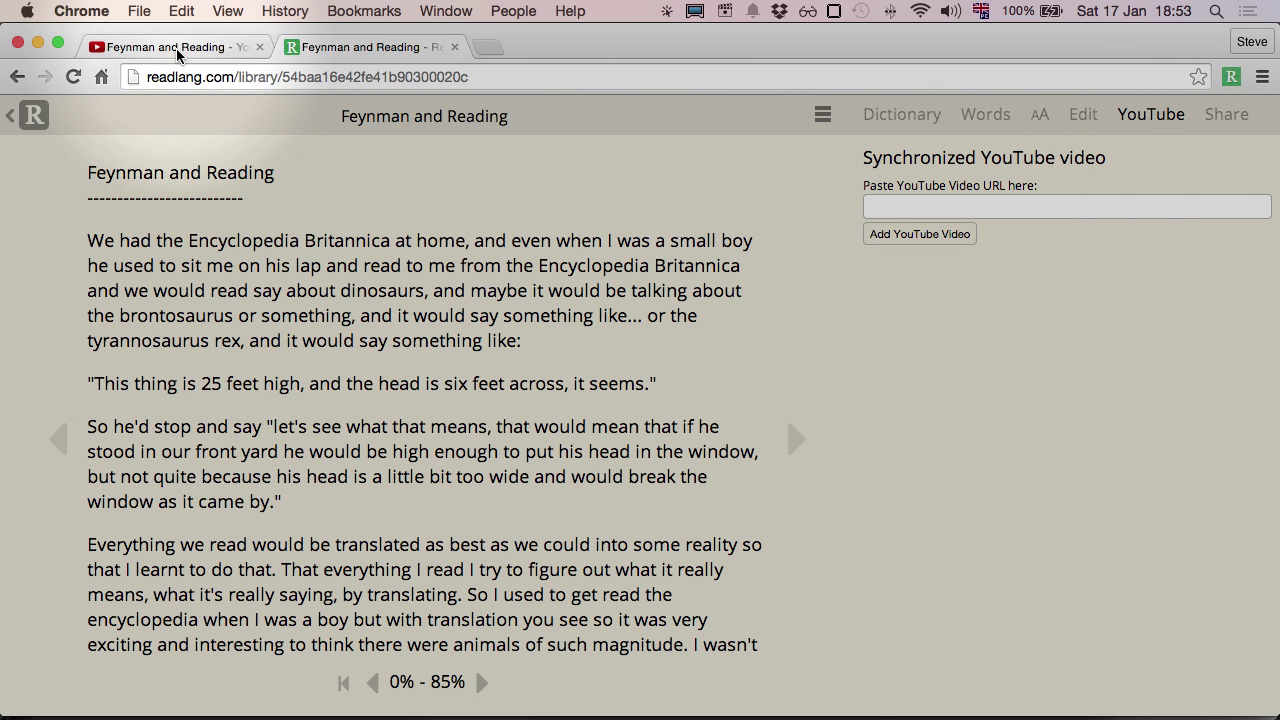
# Step: Copy the full web address of the "Feynman and Reading" YouTube video from its browser tab
pyautogui.click(176, 48)
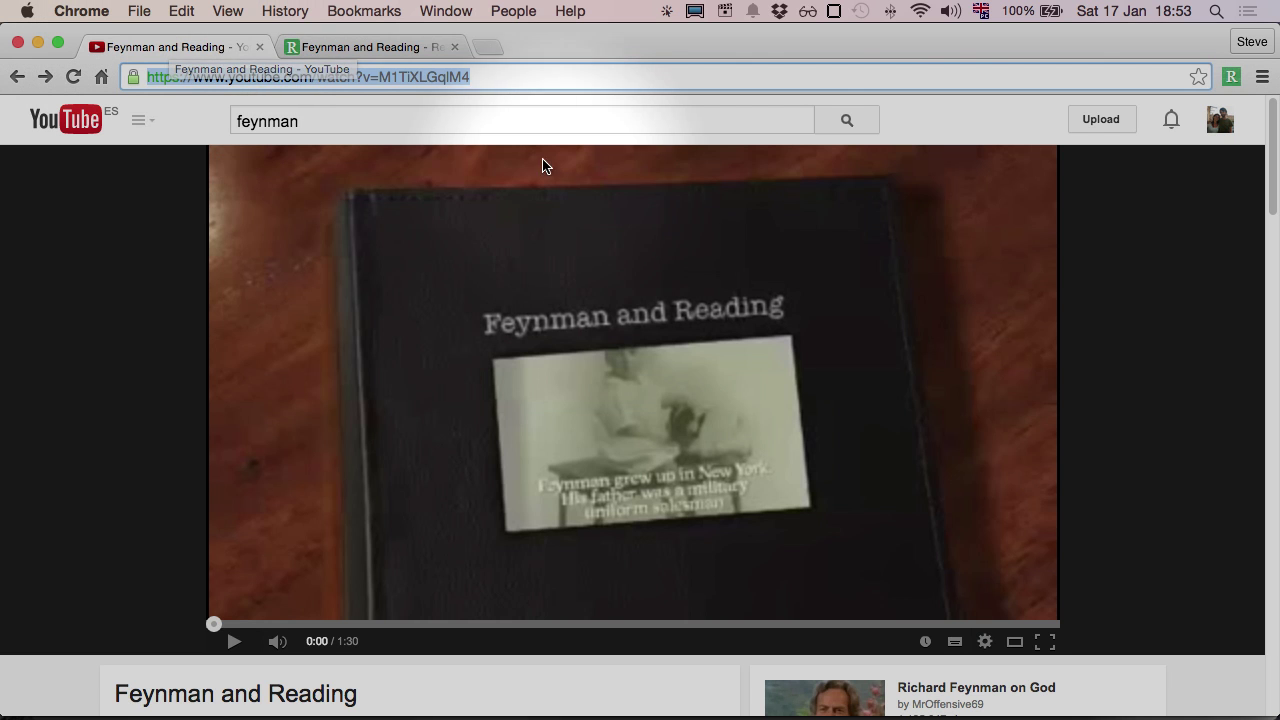
pyautogui.click(525, 77)
pyautogui.moveTo(536, 77); pyautogui.dragTo(109, 76)
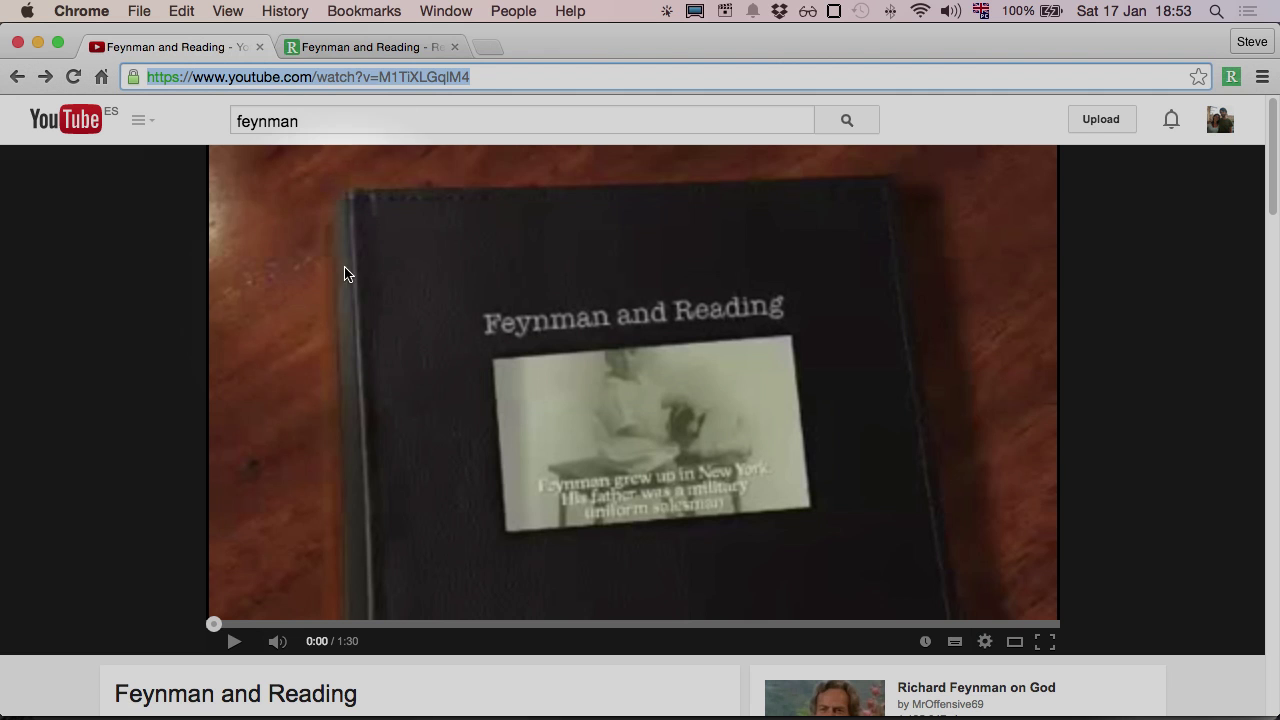
pyautogui.rightClick(413, 76)
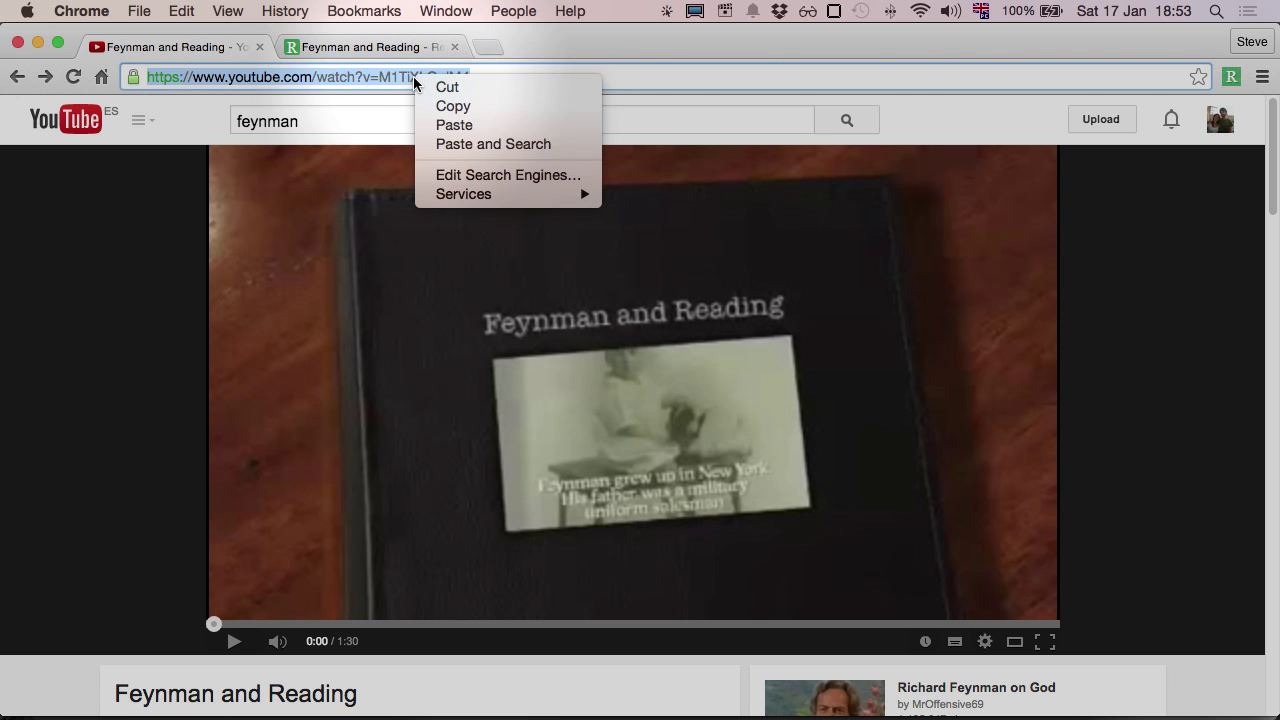
pyautogui.click(479, 106)
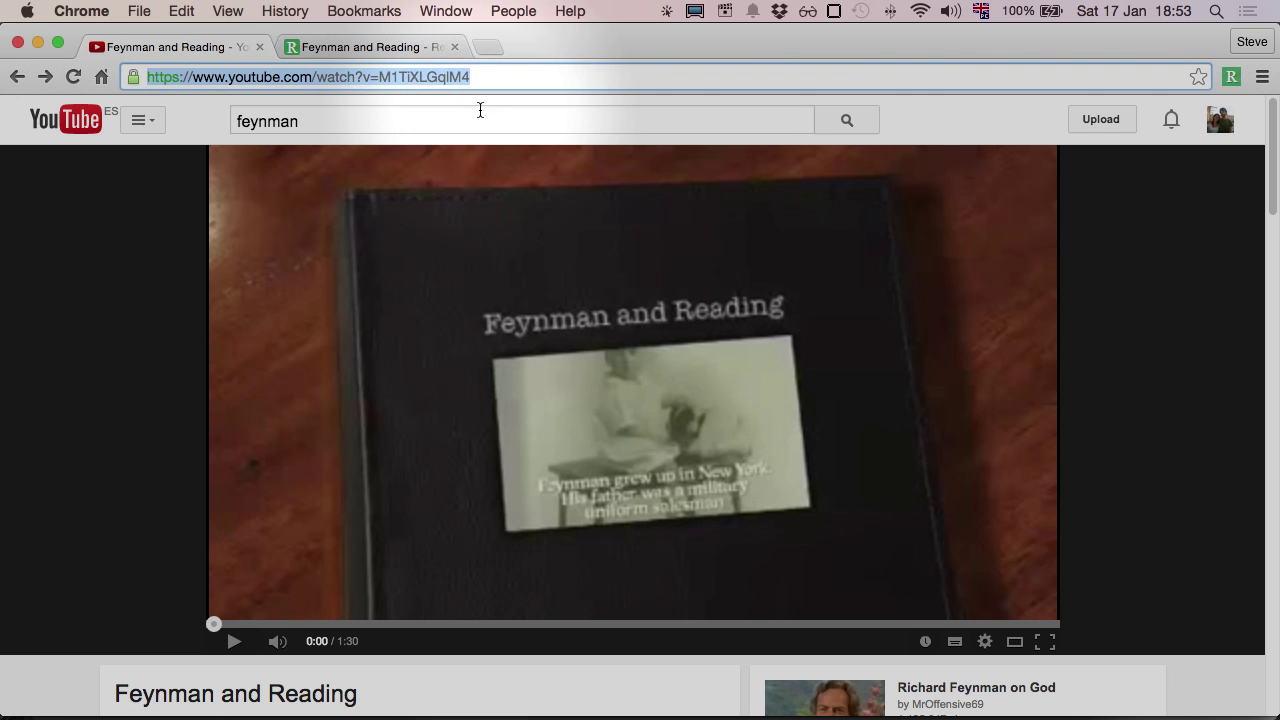
# Step: Add the YouTube video to the Readlang text using the copied URL, and pause its playback
pyautogui.click(362, 50)
pyautogui.click(965, 207)
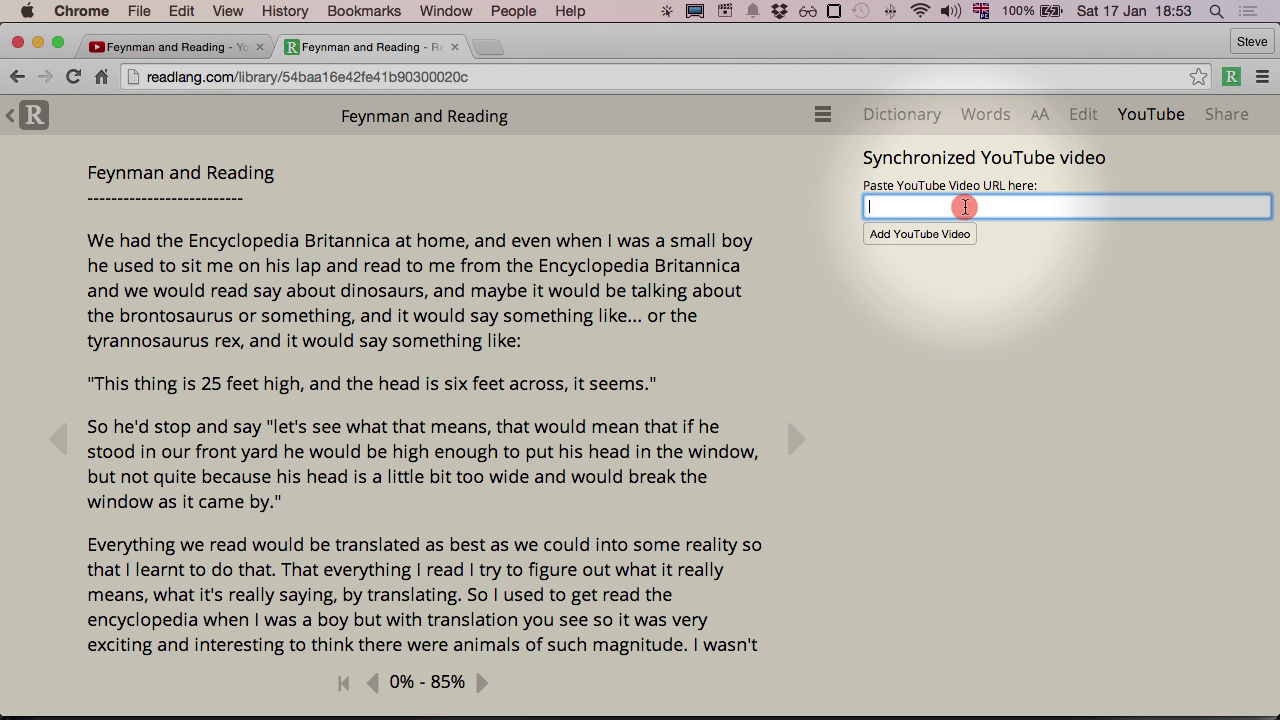
pyautogui.rightClick(965, 207)
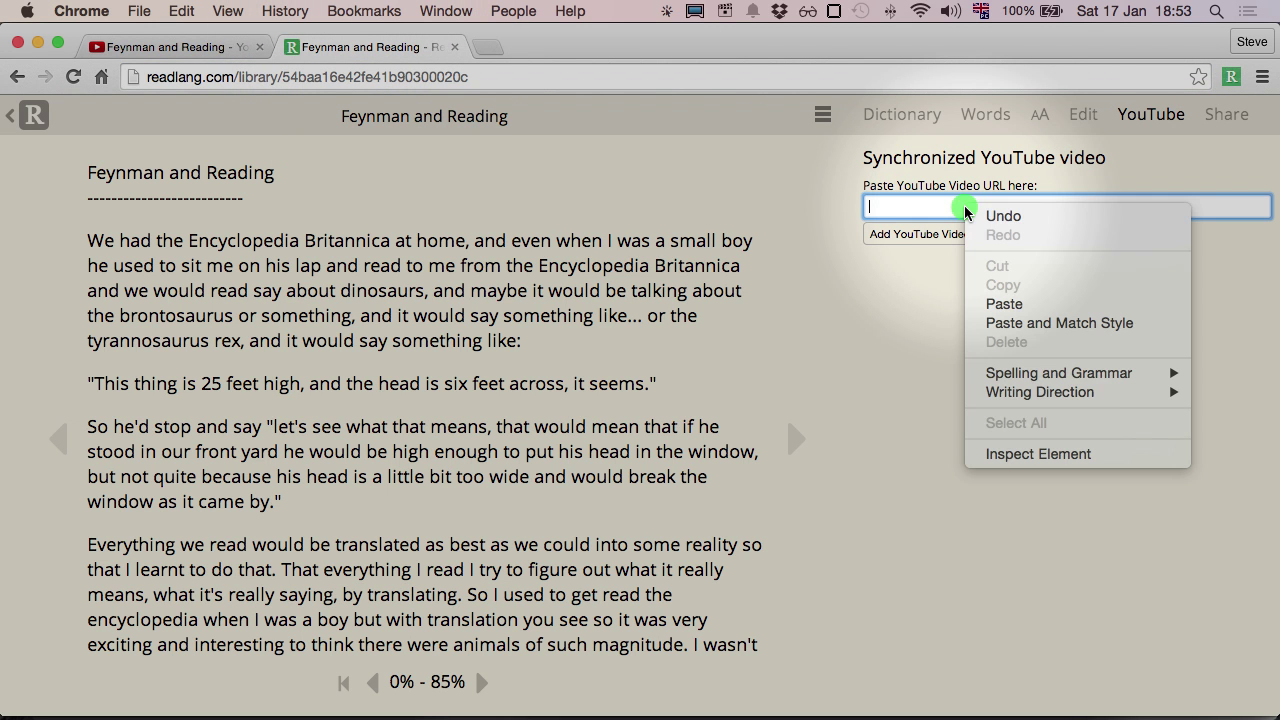
pyautogui.click(1044, 306)
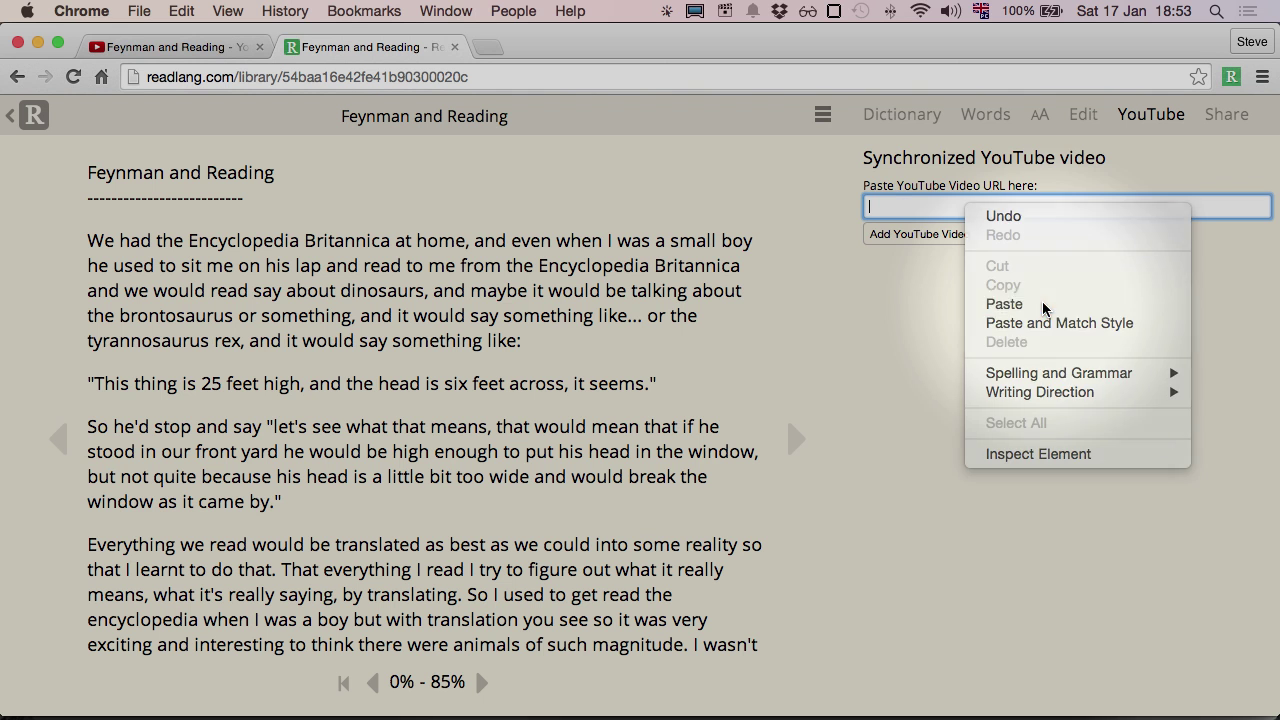
pyautogui.click(922, 235)
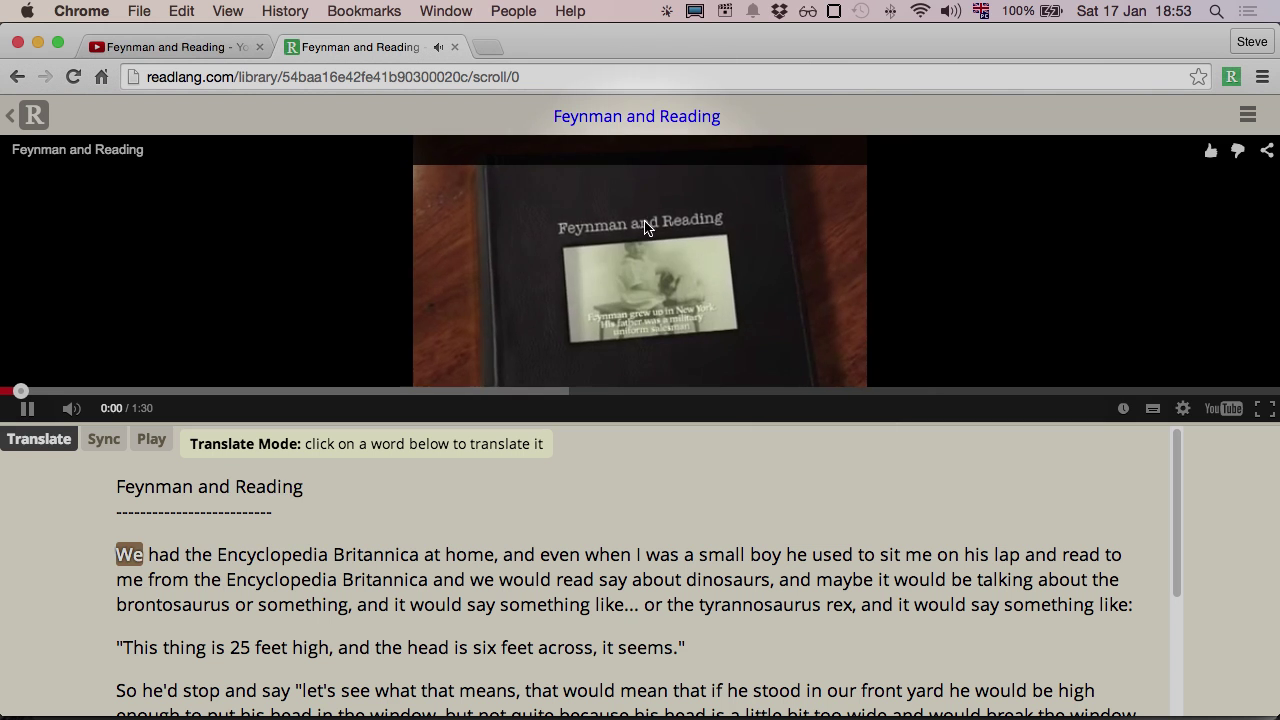
pyautogui.click(27, 408)
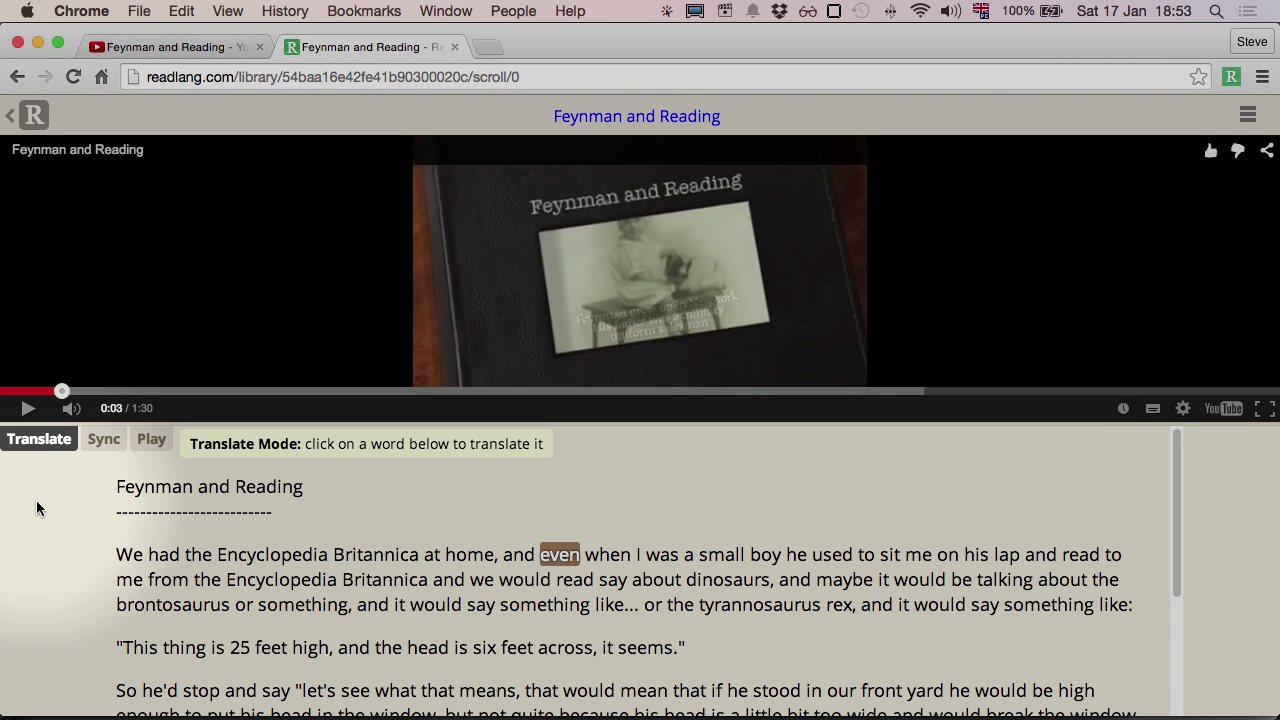
# Step: Translate the word "home" in the first sentence, remove the translation and view its English–Spanish dictionary entry
pyautogui.click(469, 554)
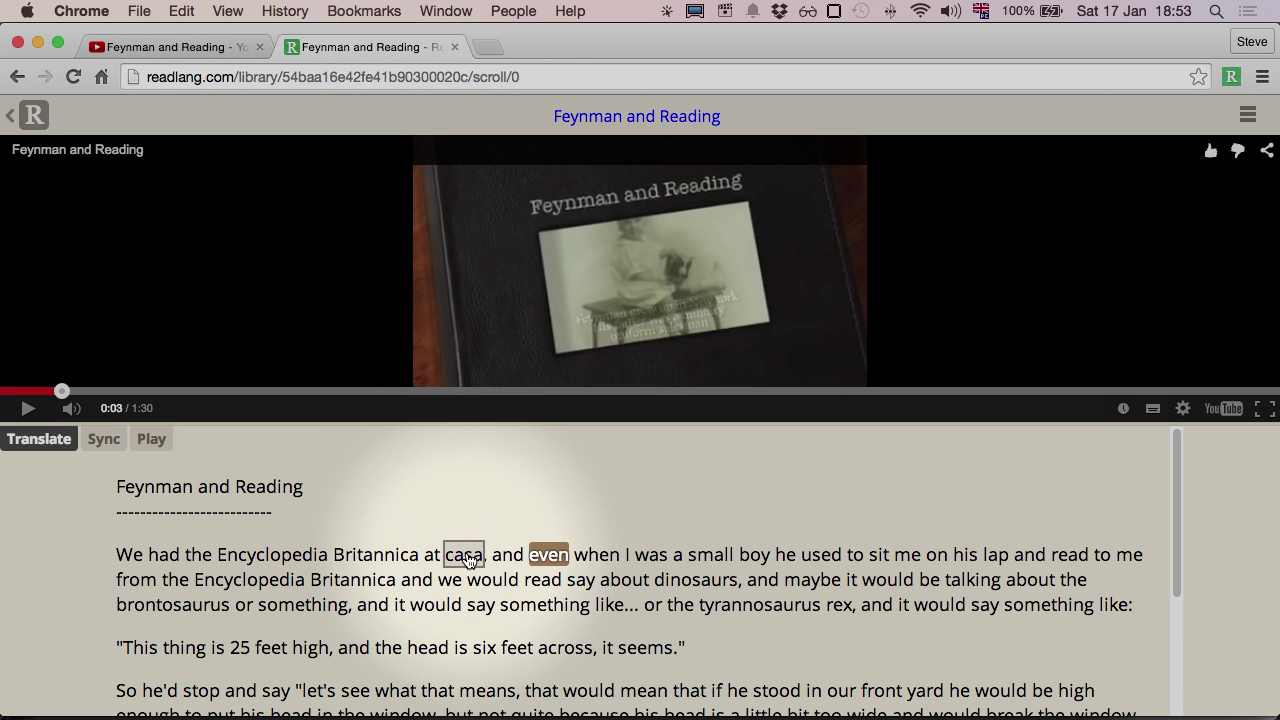
pyautogui.click(469, 560)
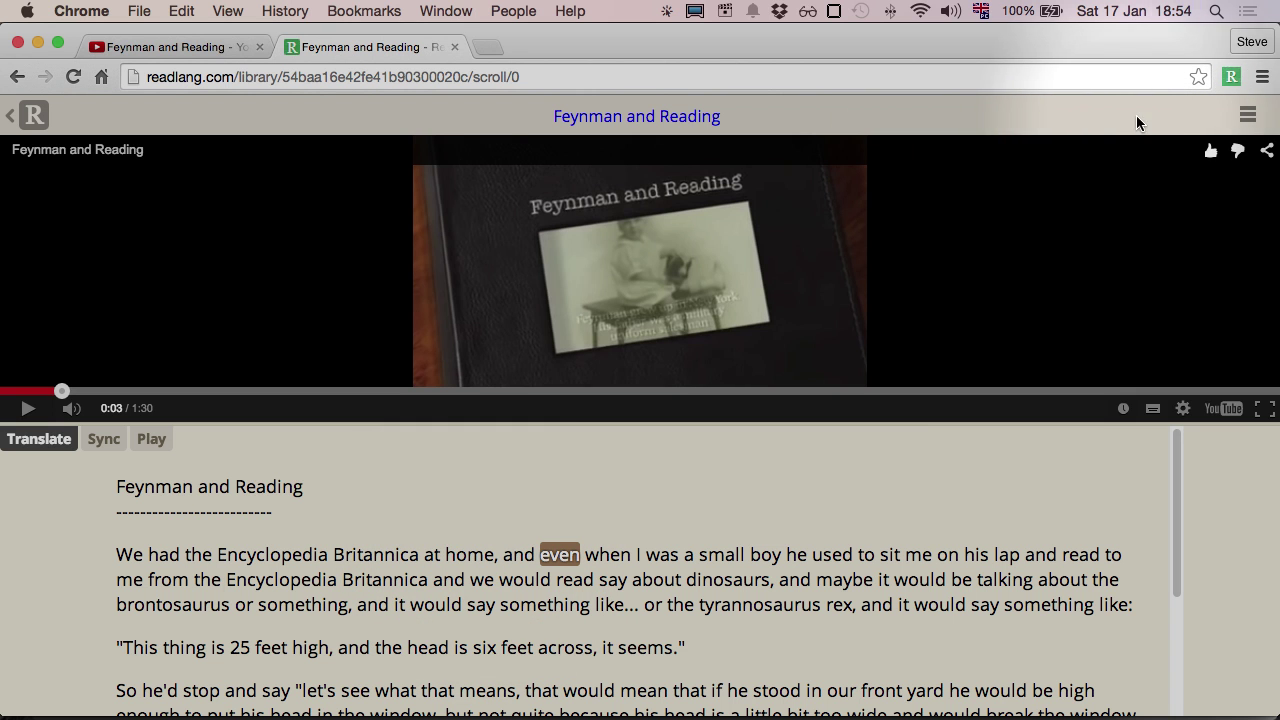
pyautogui.click(1247, 115)
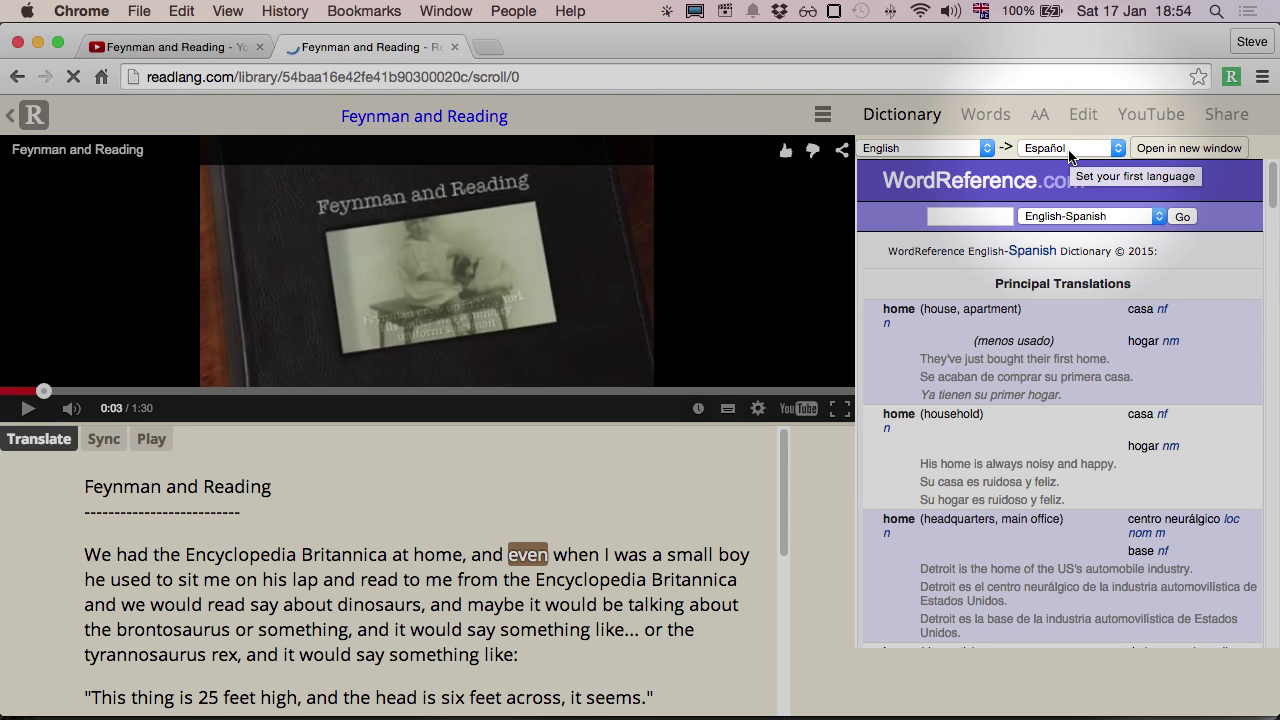
pyautogui.click(826, 117)
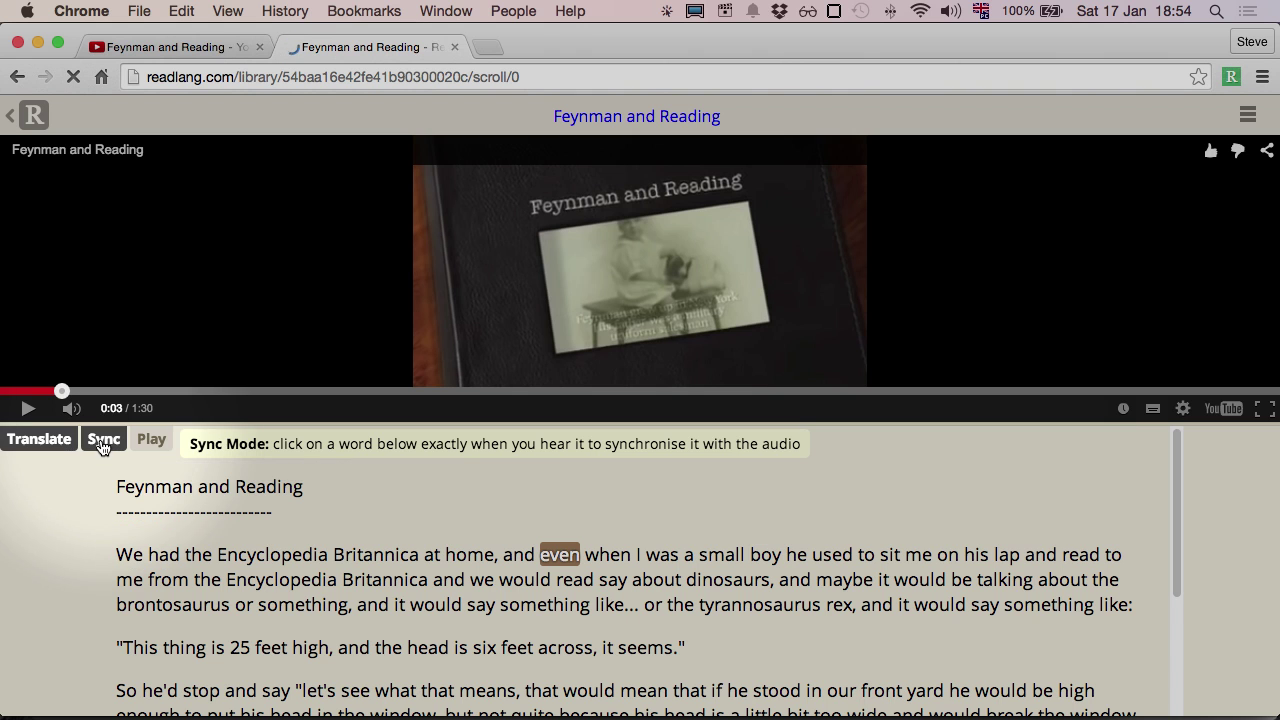
# Step: Switch the text to Sync mode and rewind the paused video to about 0:05
pyautogui.click(103, 443)
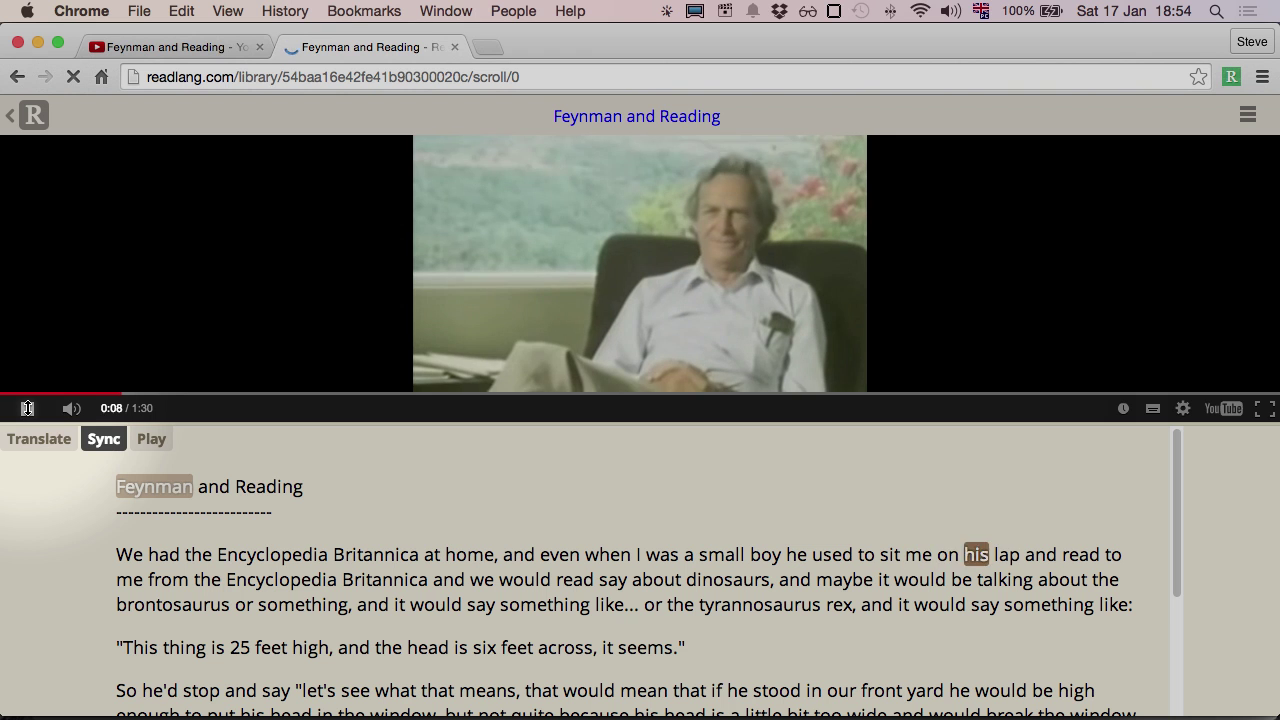
pyautogui.click(27, 408)
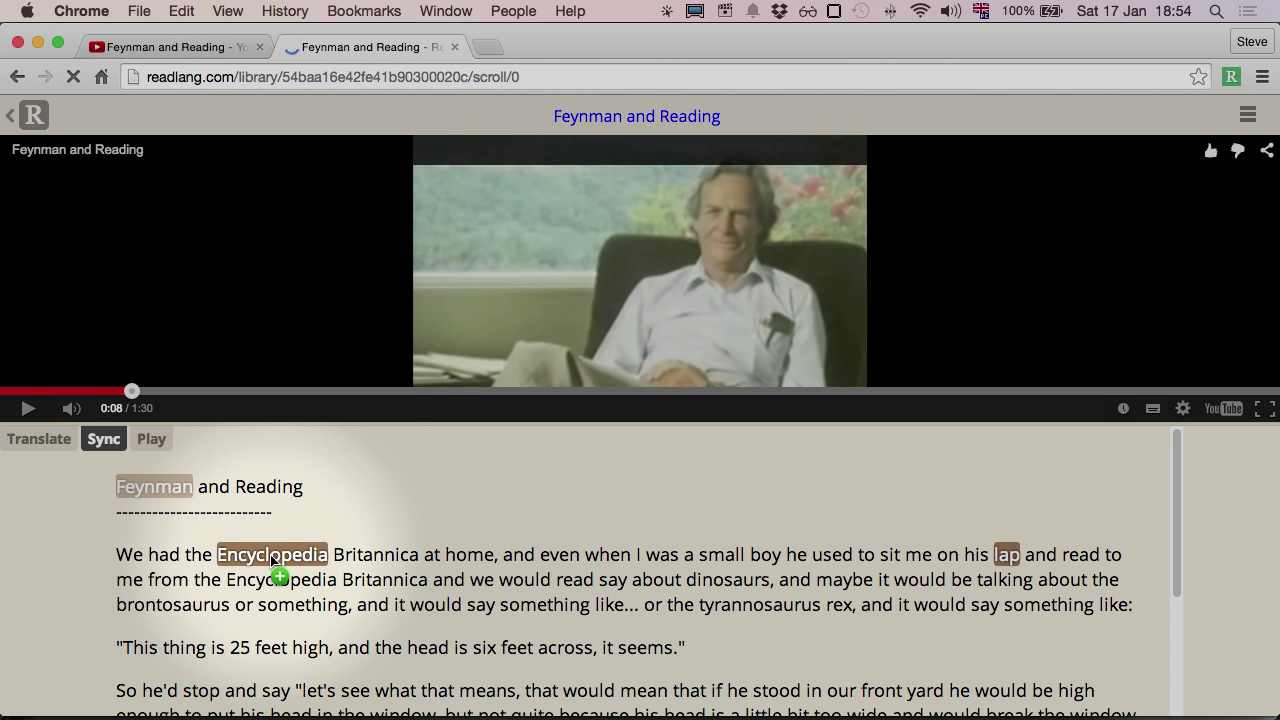
pyautogui.moveTo(133, 392); pyautogui.dragTo(89, 398)
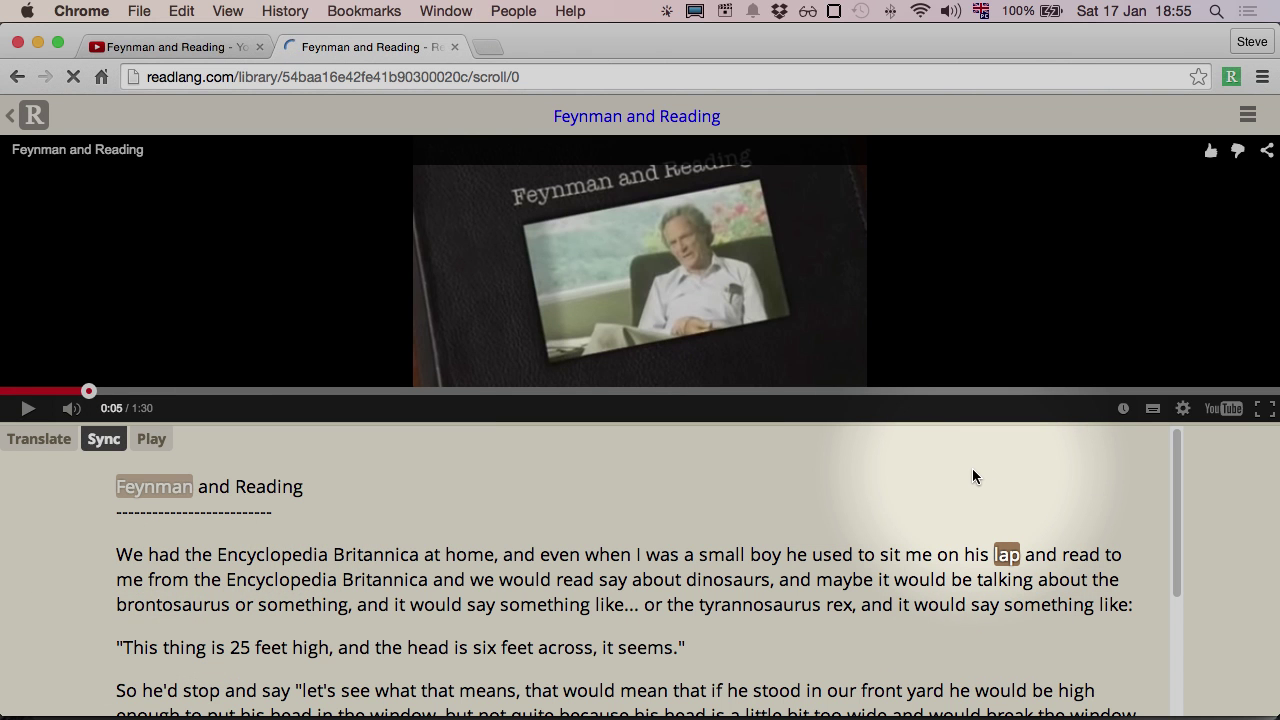
# Step: View the video's available playback speeds and leave the setting at Normal
pyautogui.click(1184, 410)
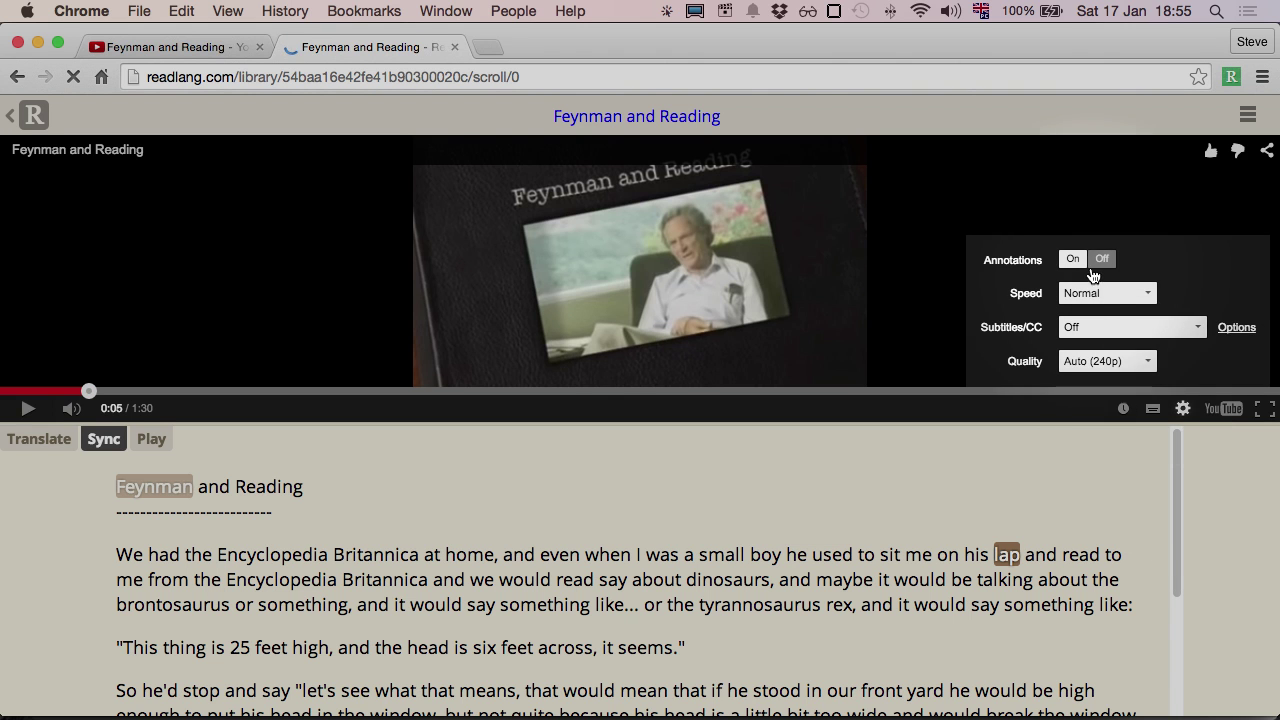
pyautogui.click(1110, 294)
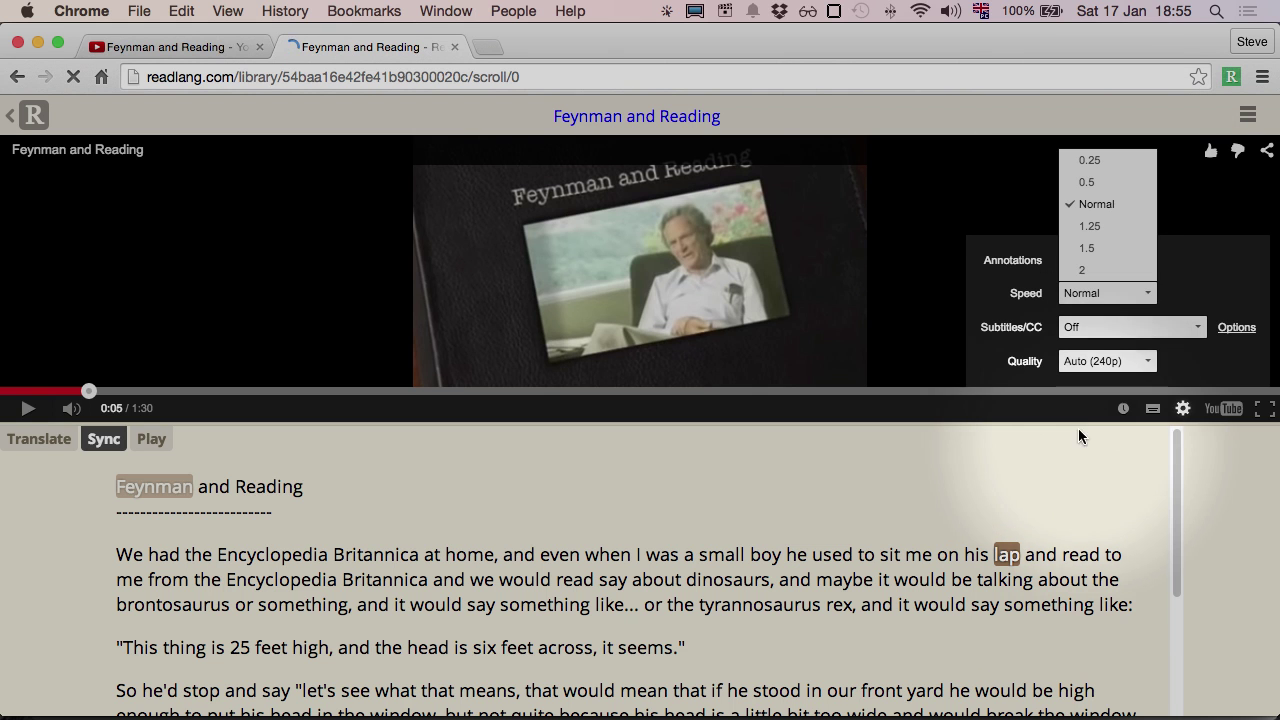
pyautogui.click(1070, 418)
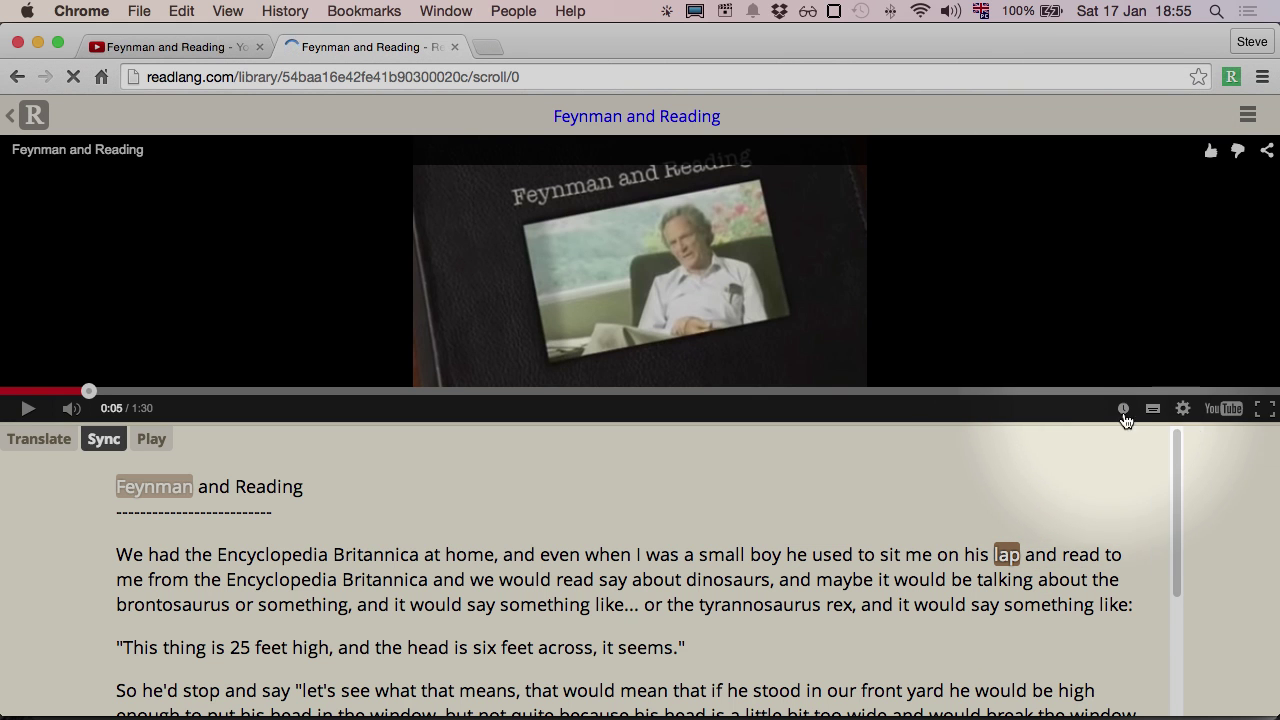
# Step: Play the video again from about 0:04 and synchronise "We", "Britannica" and "even" in the first sentence with the audio
pyautogui.click(29, 410)
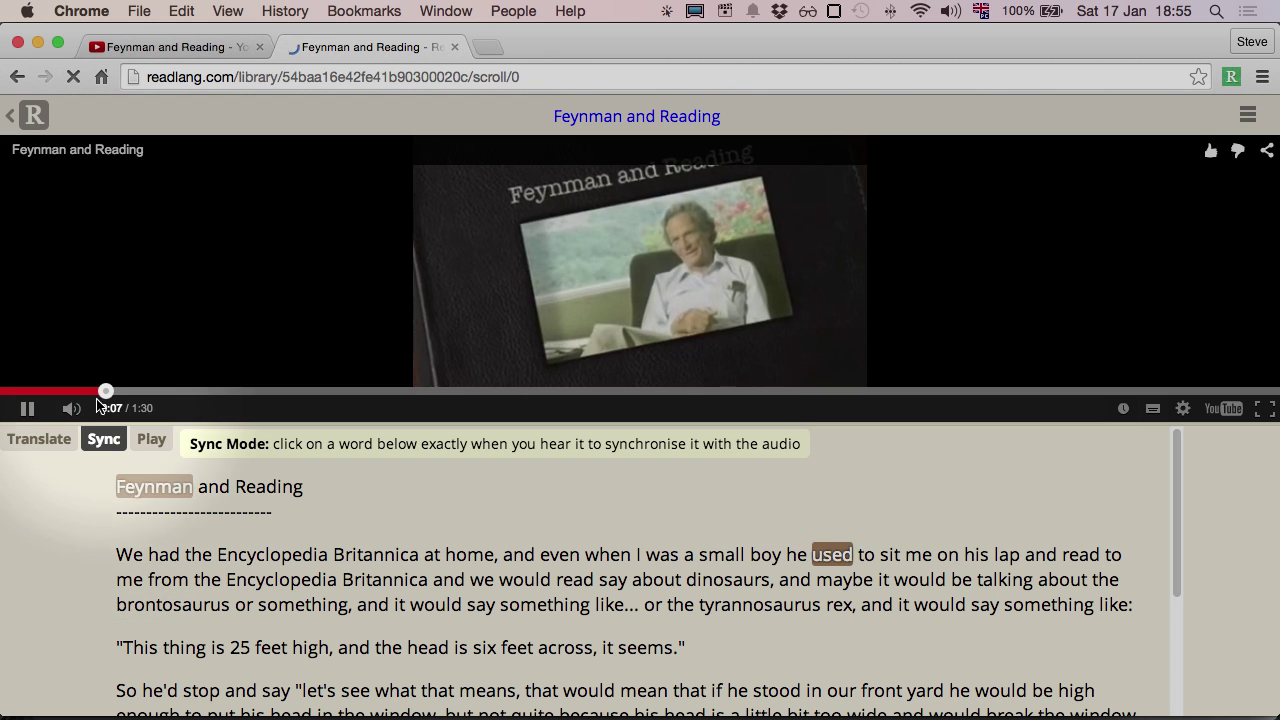
pyautogui.moveTo(65, 393); pyautogui.dragTo(63, 391)
pyautogui.click(132, 555)
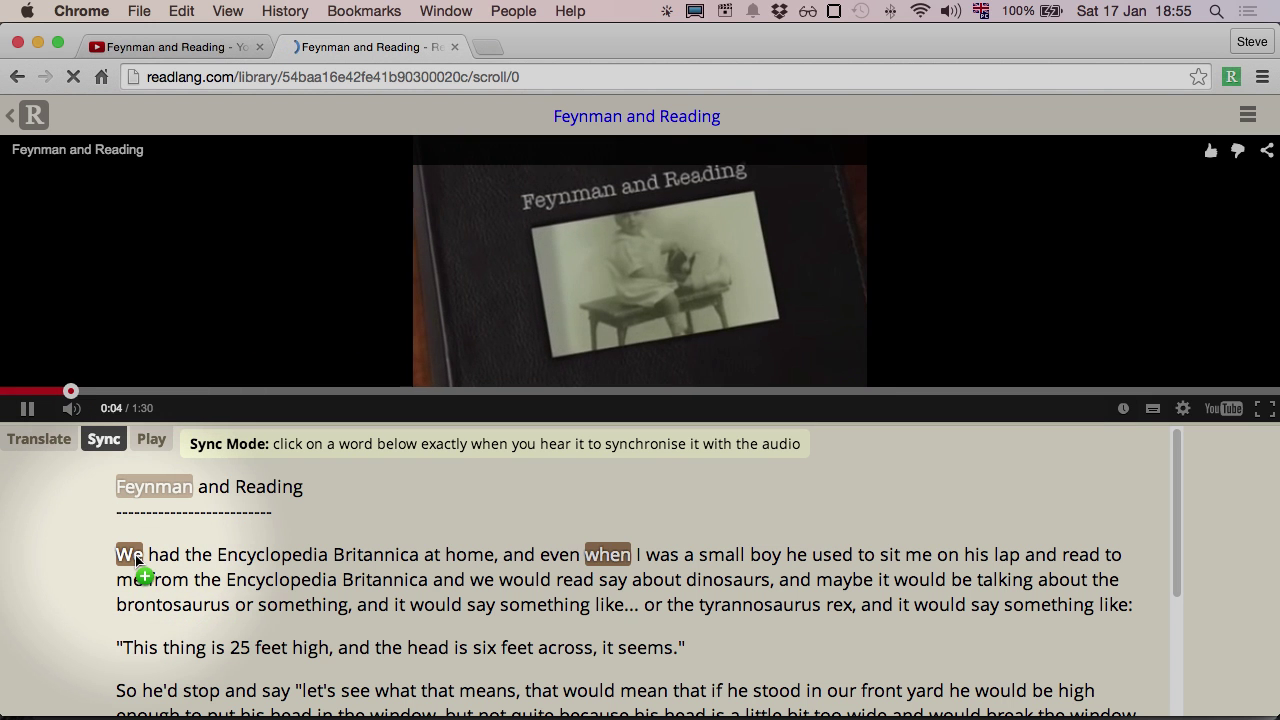
pyautogui.click(164, 555)
pyautogui.click(302, 557)
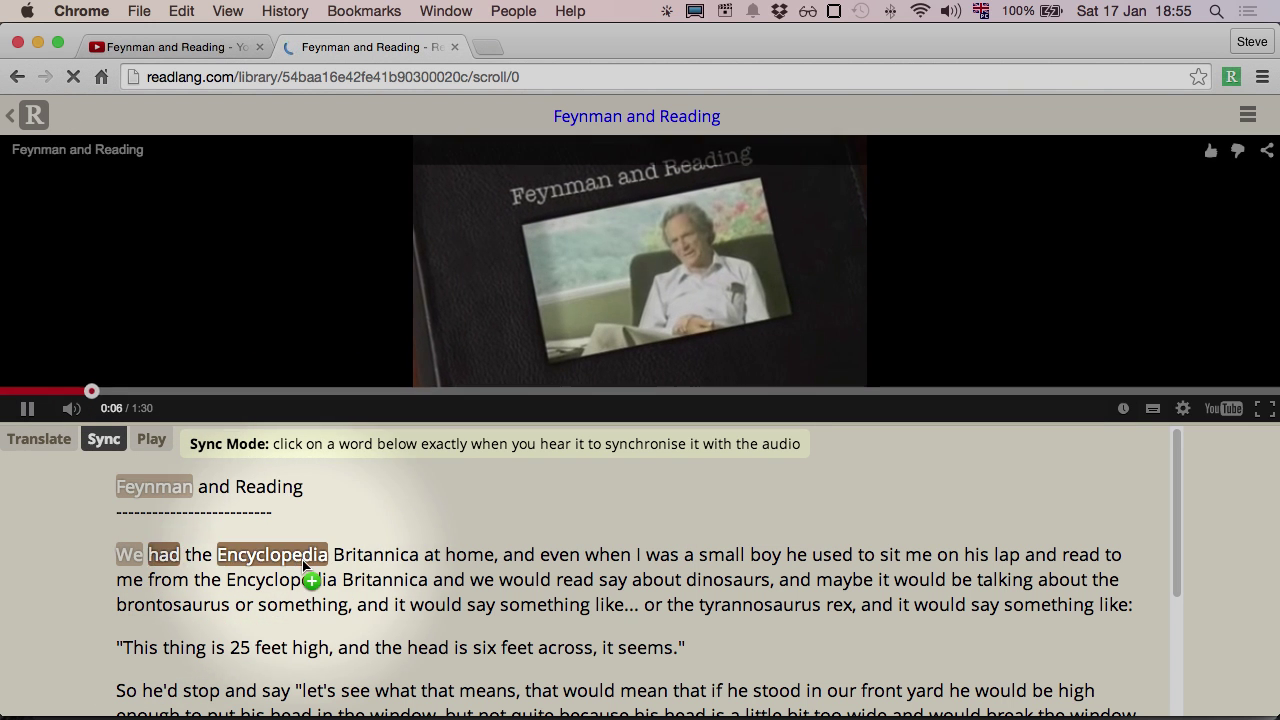
pyautogui.click(378, 556)
pyautogui.click(524, 555)
pyautogui.click(560, 555)
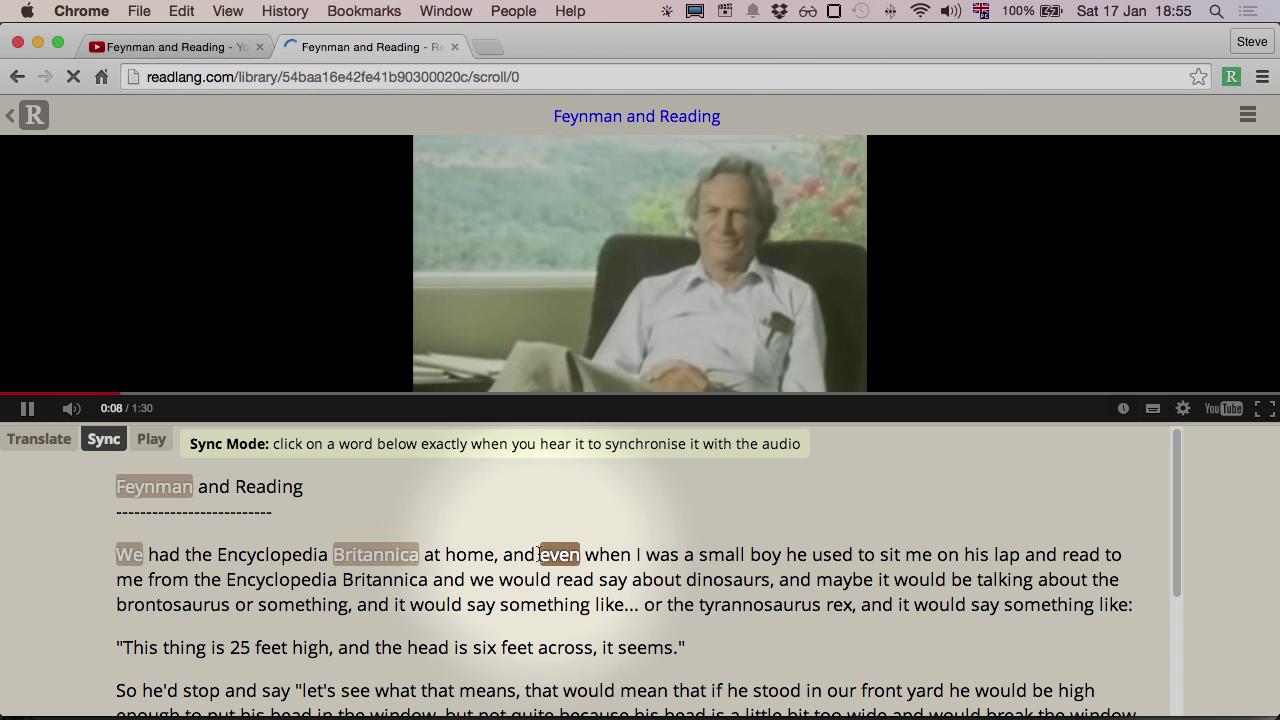
pyautogui.click(602, 557)
pyautogui.click(563, 556)
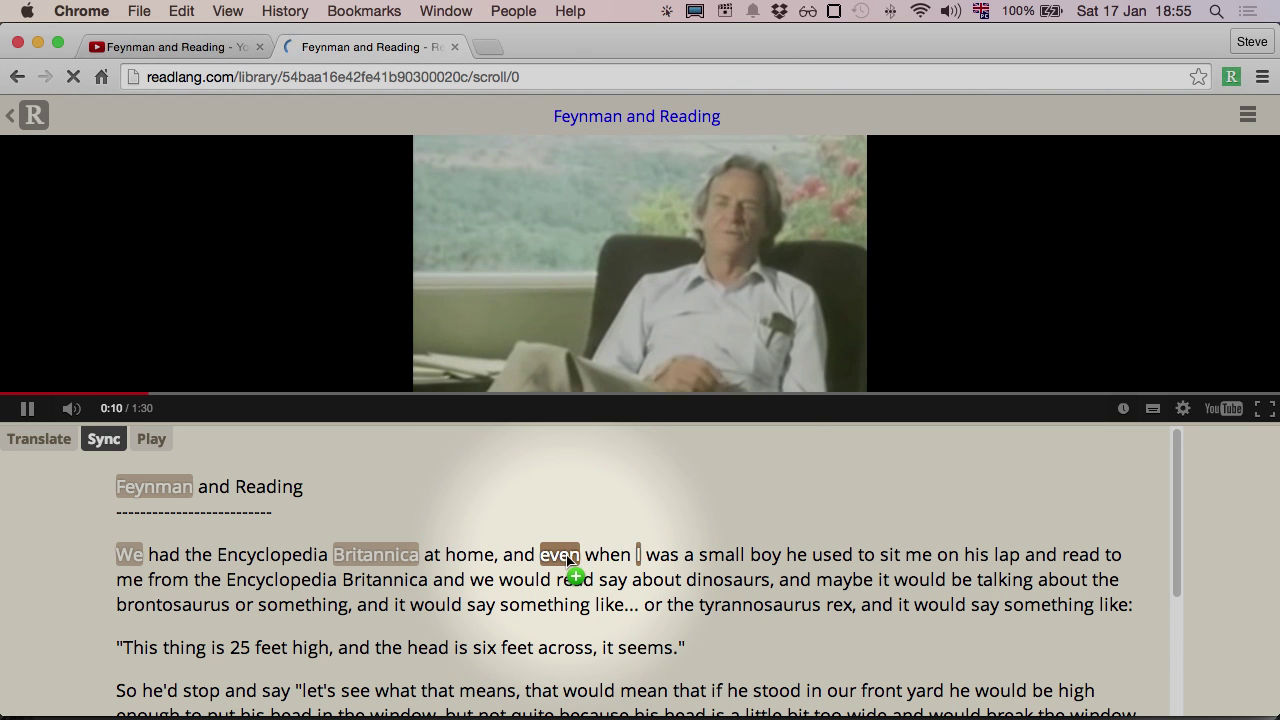
# Step: Synchronise "boy", "used" and "lap" at the end of the first paragraph's first line as each is spoken
pyautogui.click(769, 555)
pyautogui.click(830, 553)
pyautogui.click(917, 555)
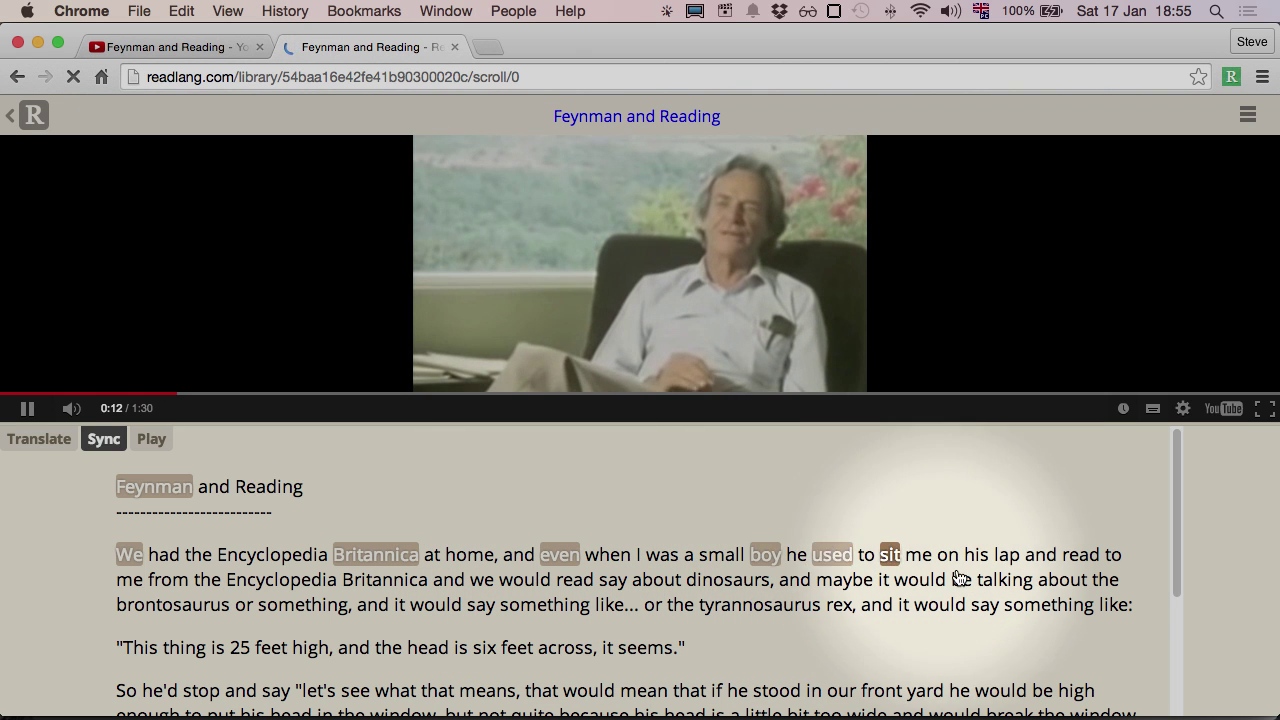
pyautogui.click(1005, 555)
# Step: Synchronise "Encyclopedia", "Britannica", "would", "dinosaurs", "maybe" and "talking" in the first paragraph's second line with the audio
pyautogui.click(130, 581)
pyautogui.click(272, 581)
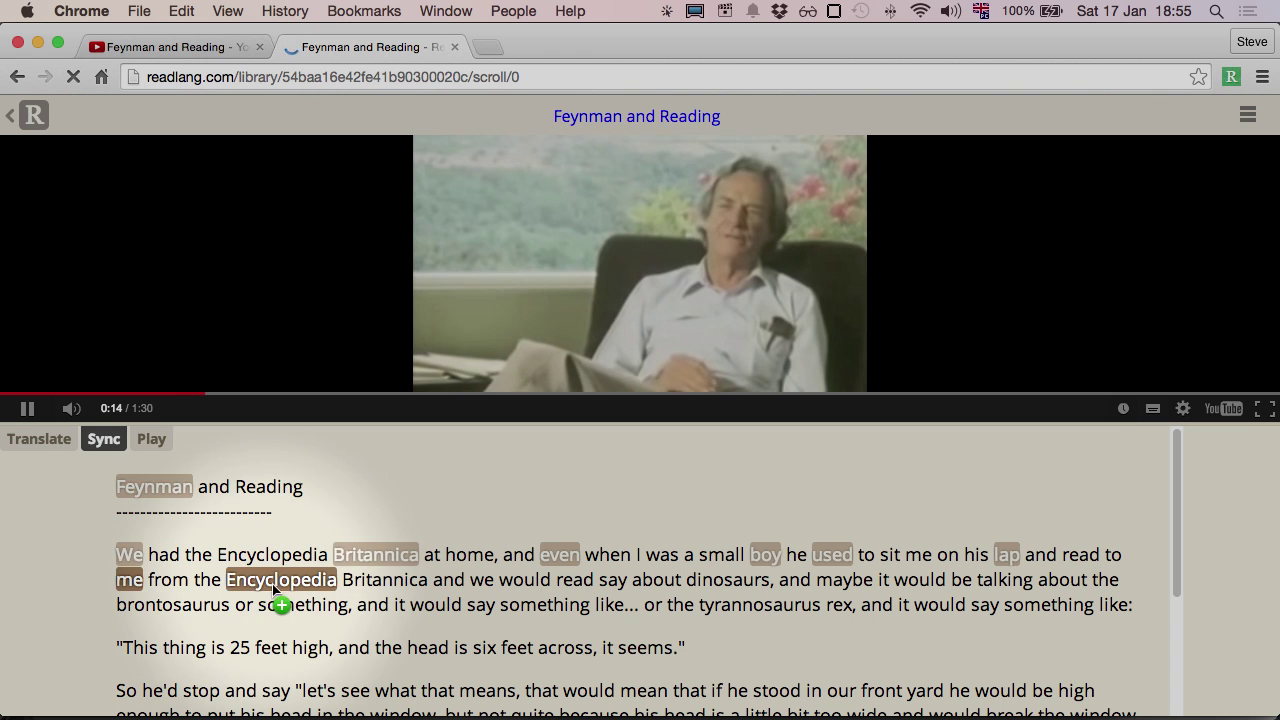
pyautogui.click(369, 581)
pyautogui.click(524, 580)
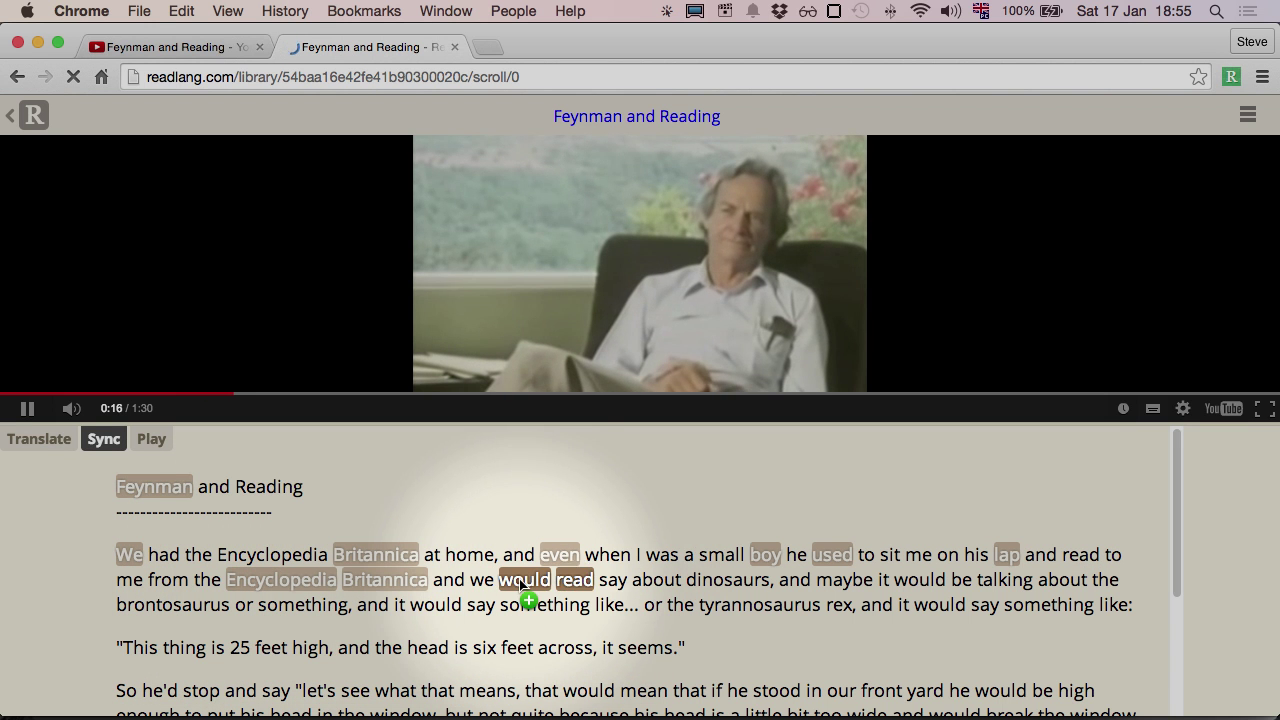
pyautogui.click(725, 580)
pyautogui.click(839, 582)
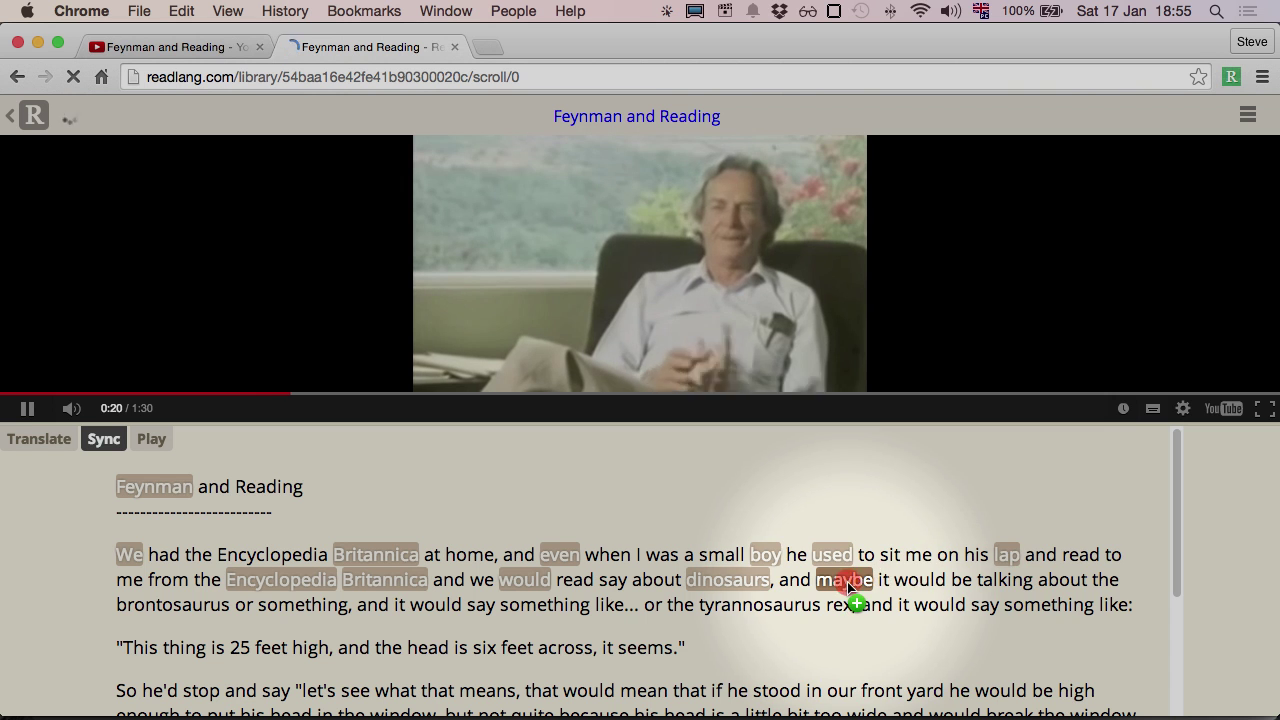
pyautogui.click(1000, 582)
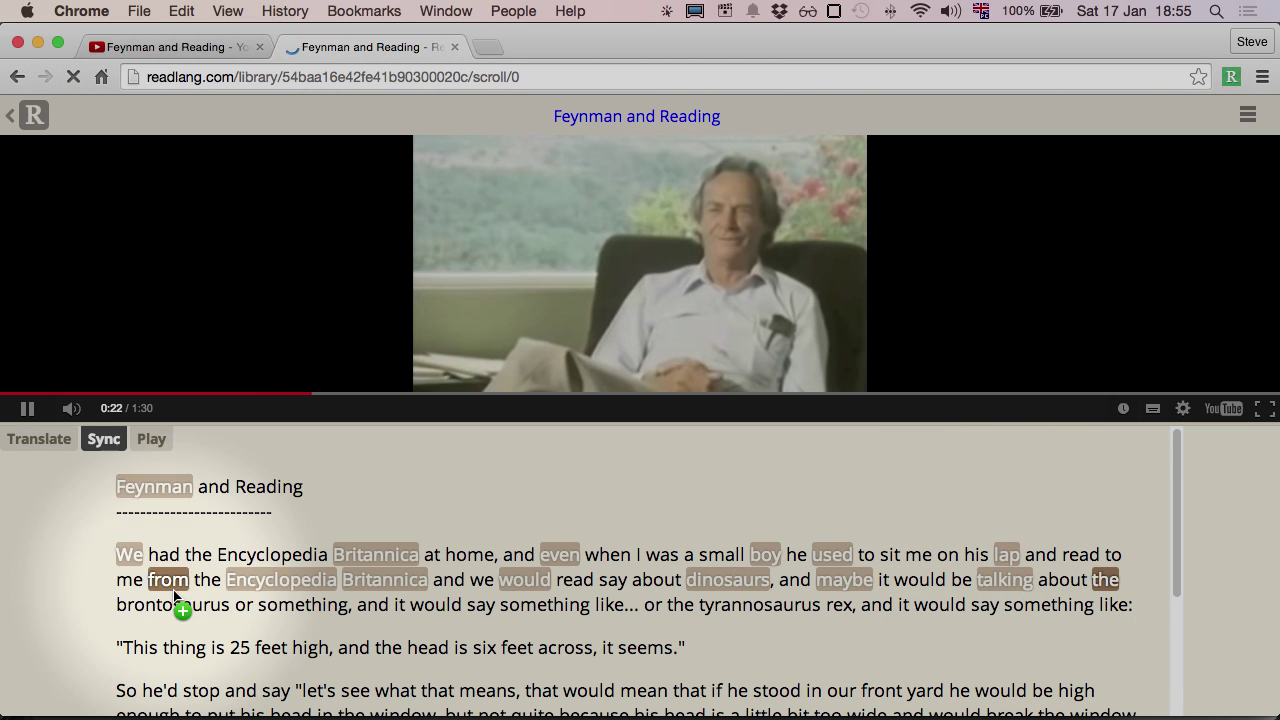
# Step: Synchronise both early occurrences of "something", "tyrannosaurus", the following "and", and the closing "like" in the first paragraph's third line
pyautogui.click(297, 607)
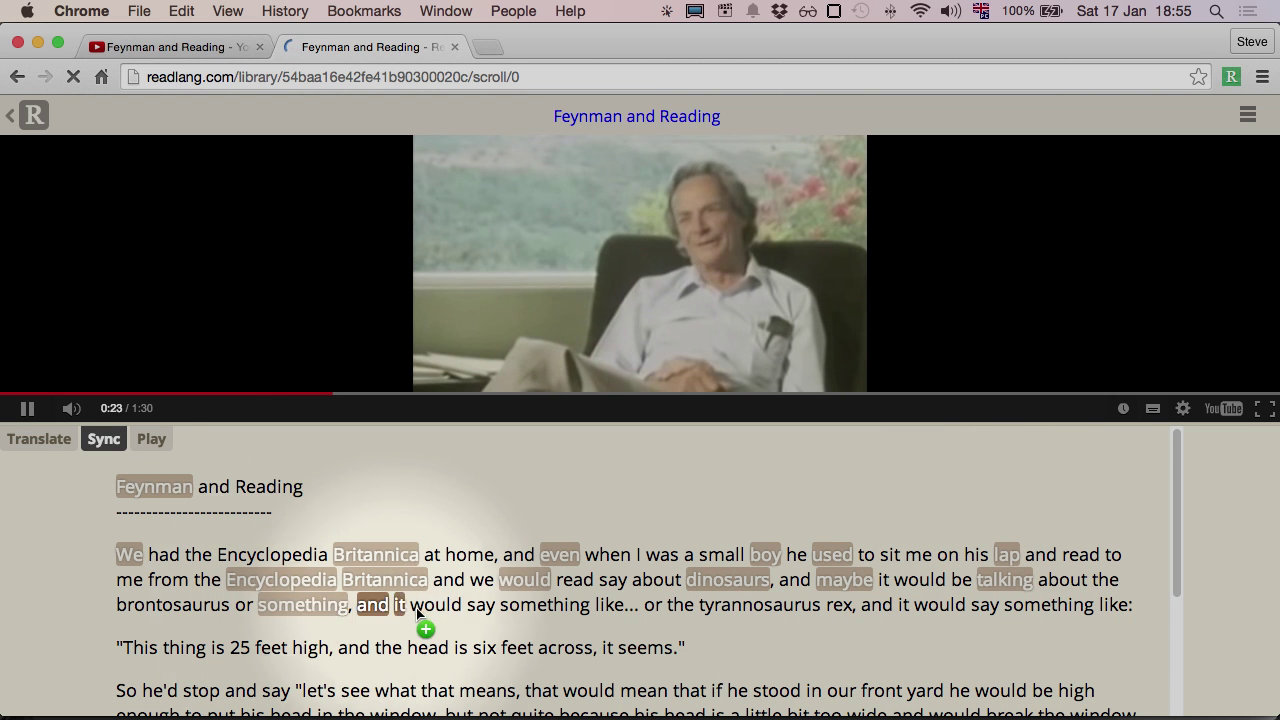
pyautogui.click(535, 608)
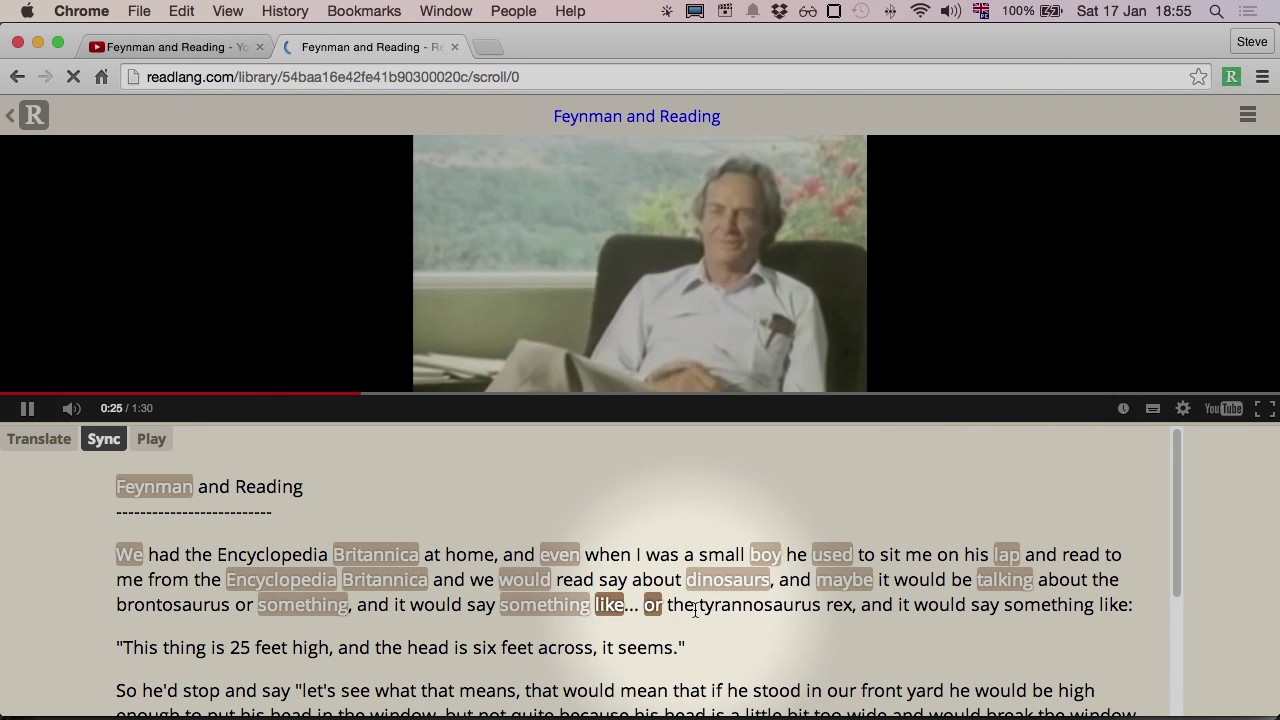
pyautogui.click(748, 607)
pyautogui.click(884, 607)
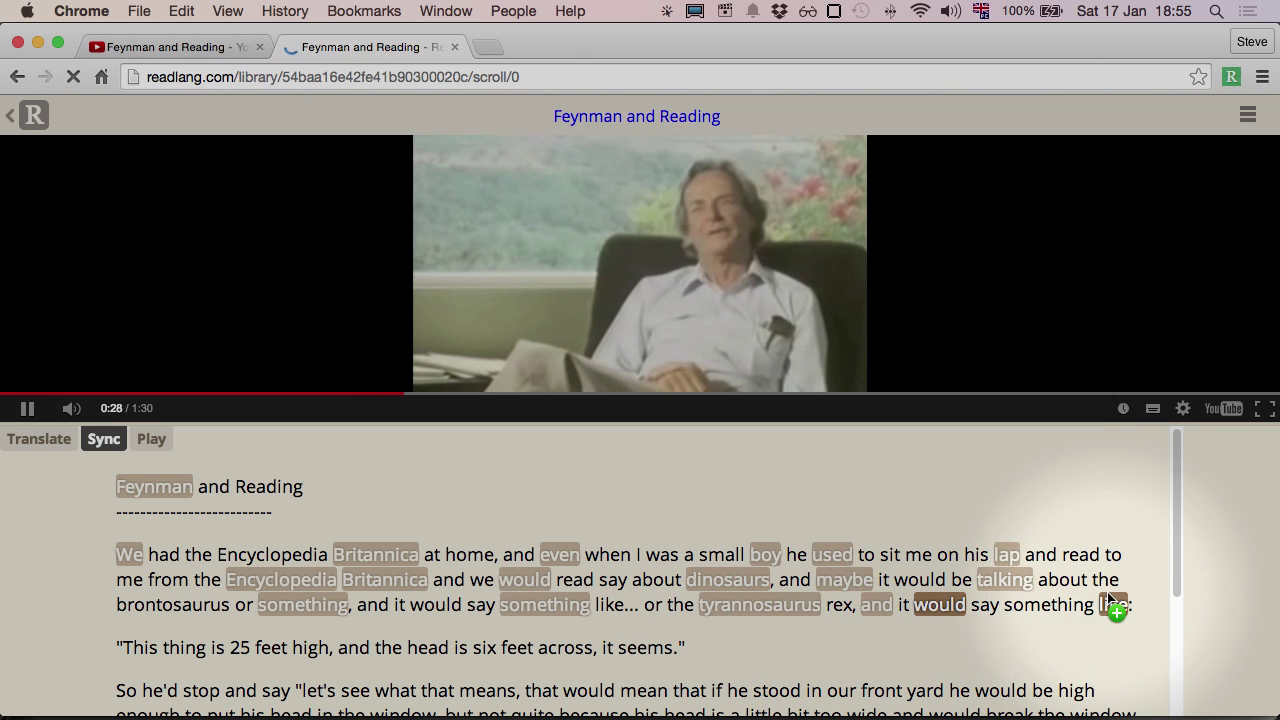
pyautogui.click(1112, 605)
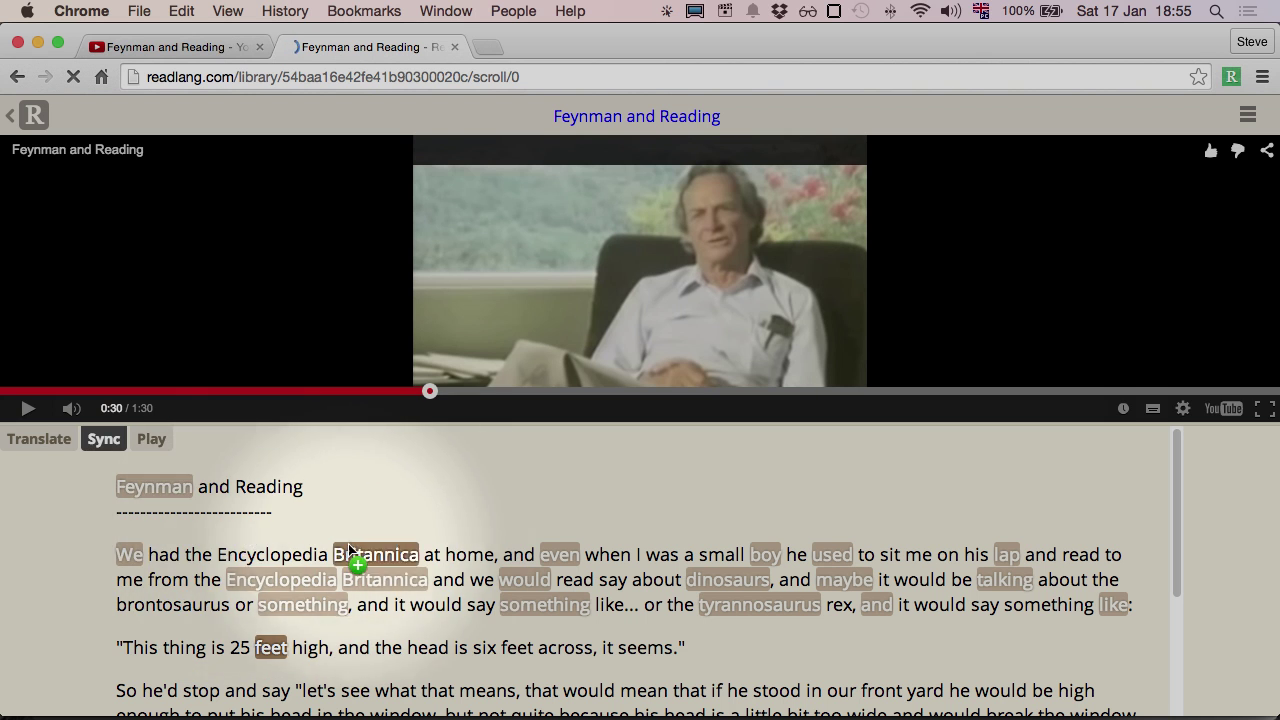
# Step: Switch to Play mode and check the synchronisation by playing from "We", pausing and resuming, then pausing at 0:19
pyautogui.click(132, 552)
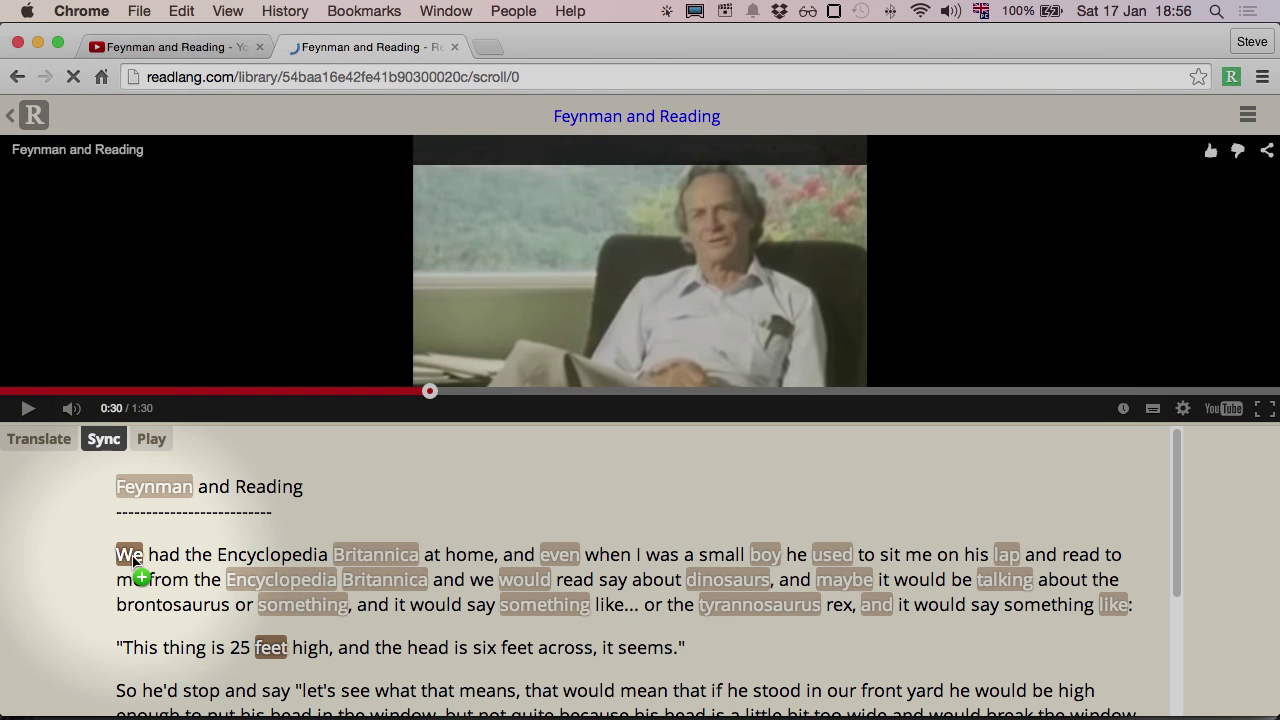
pyautogui.click(154, 446)
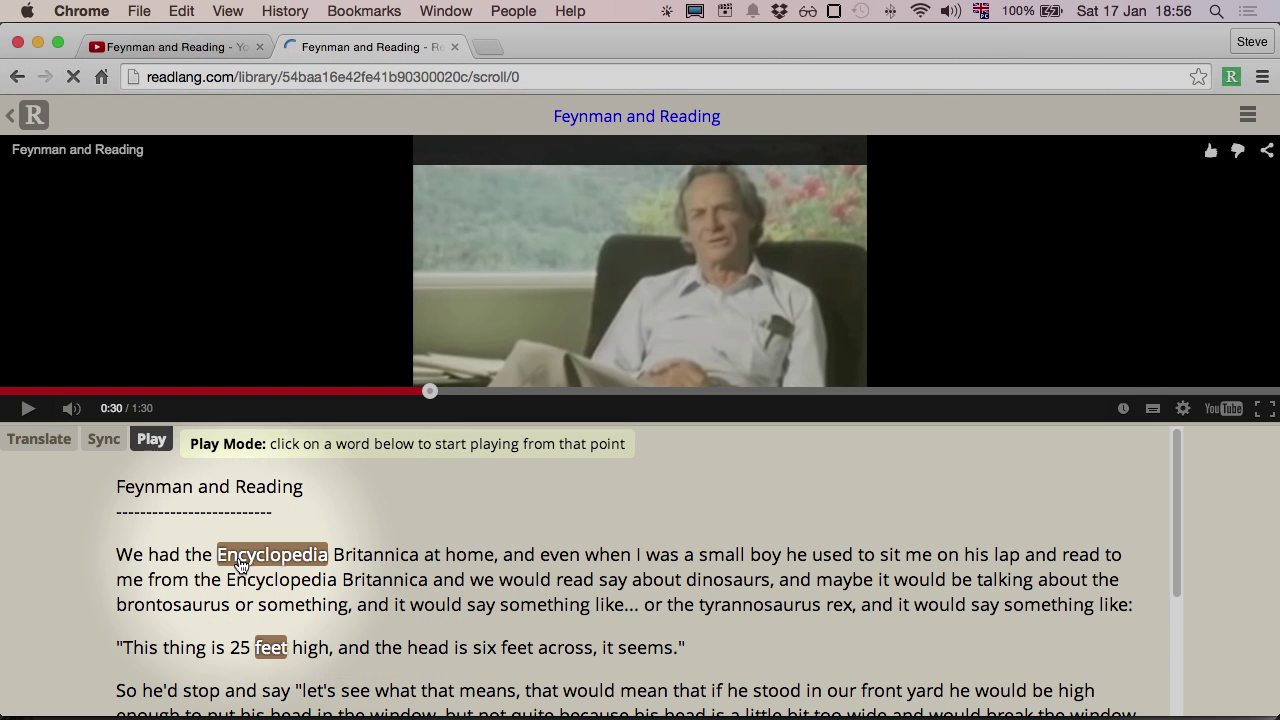
pyautogui.click(129, 556)
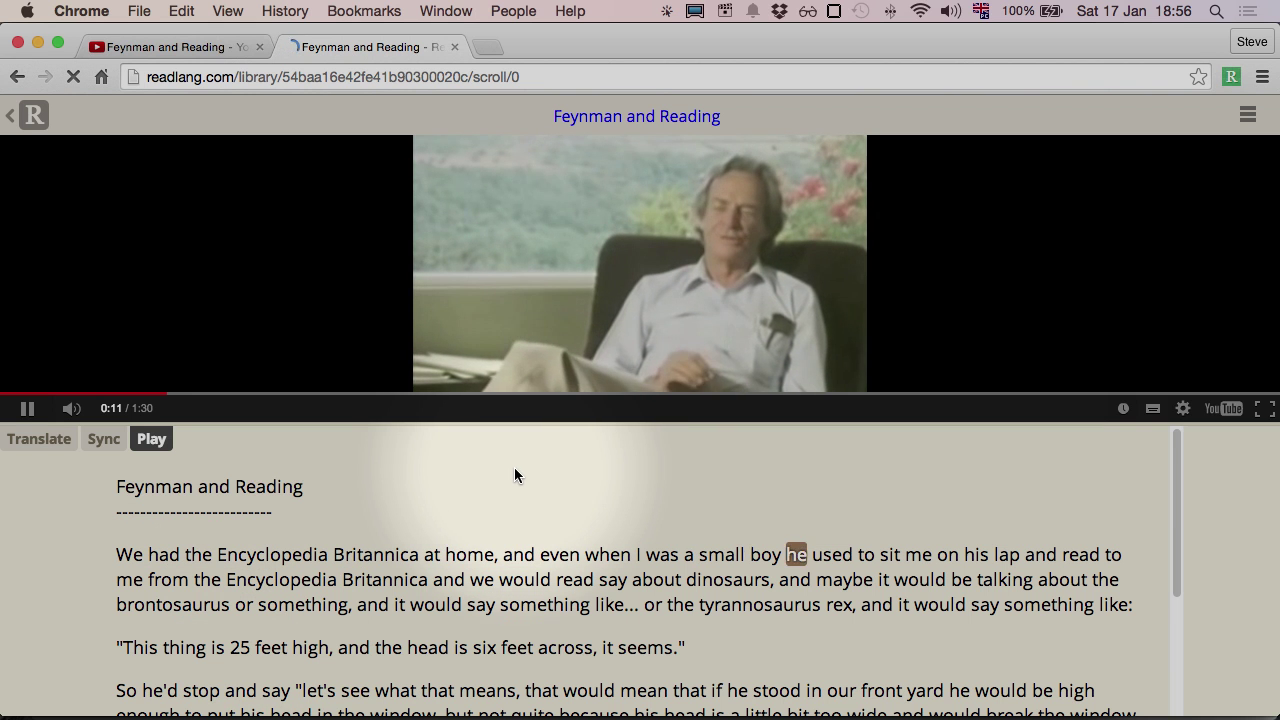
pyautogui.click(27, 408)
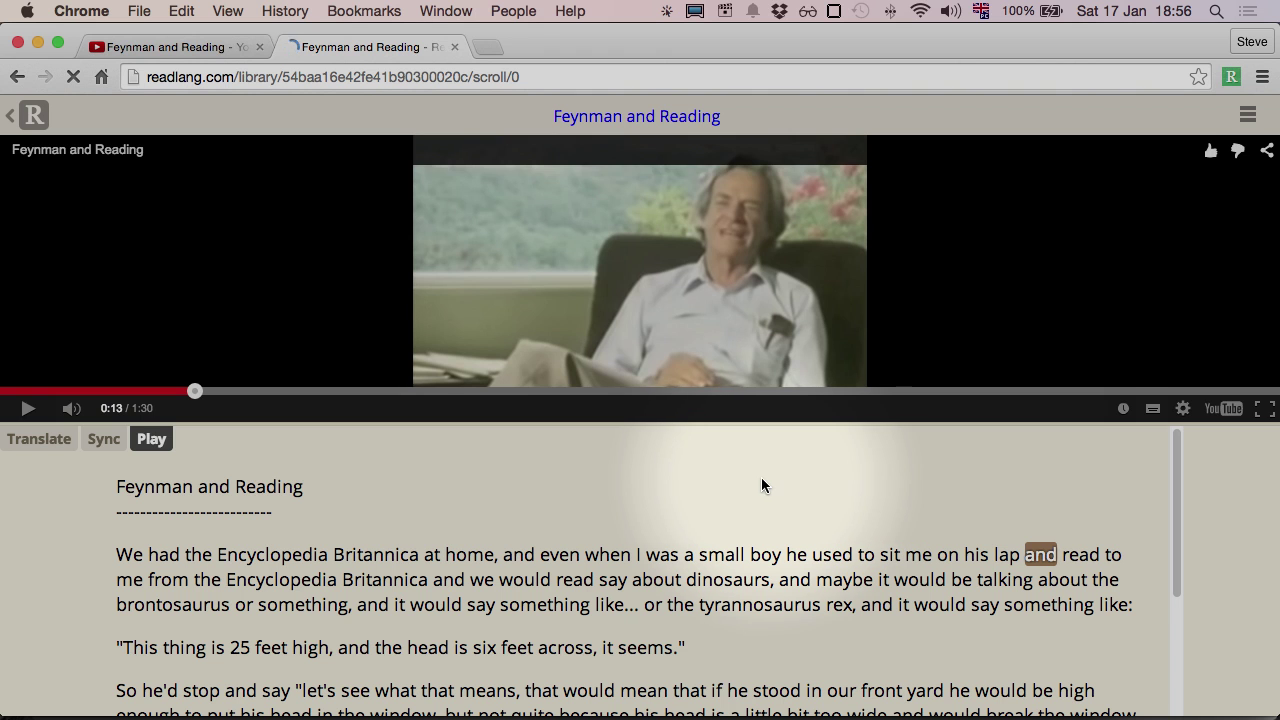
pyautogui.press('space')
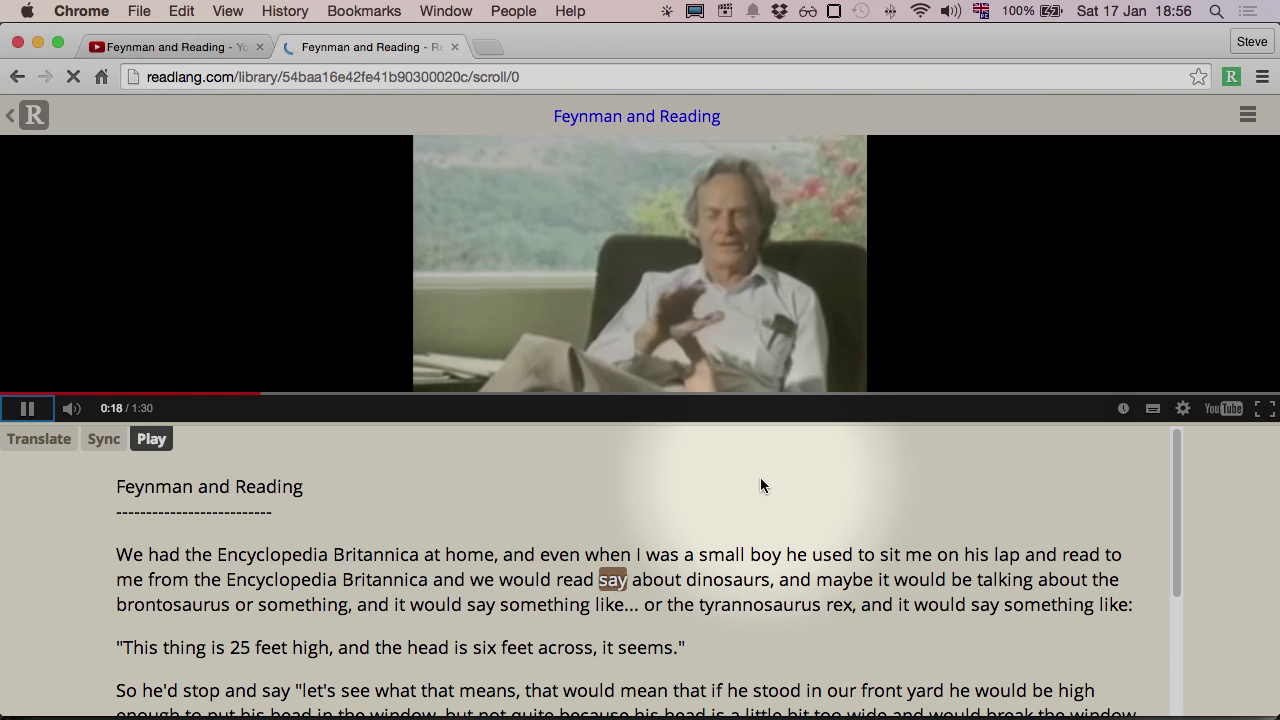
pyautogui.press('space')
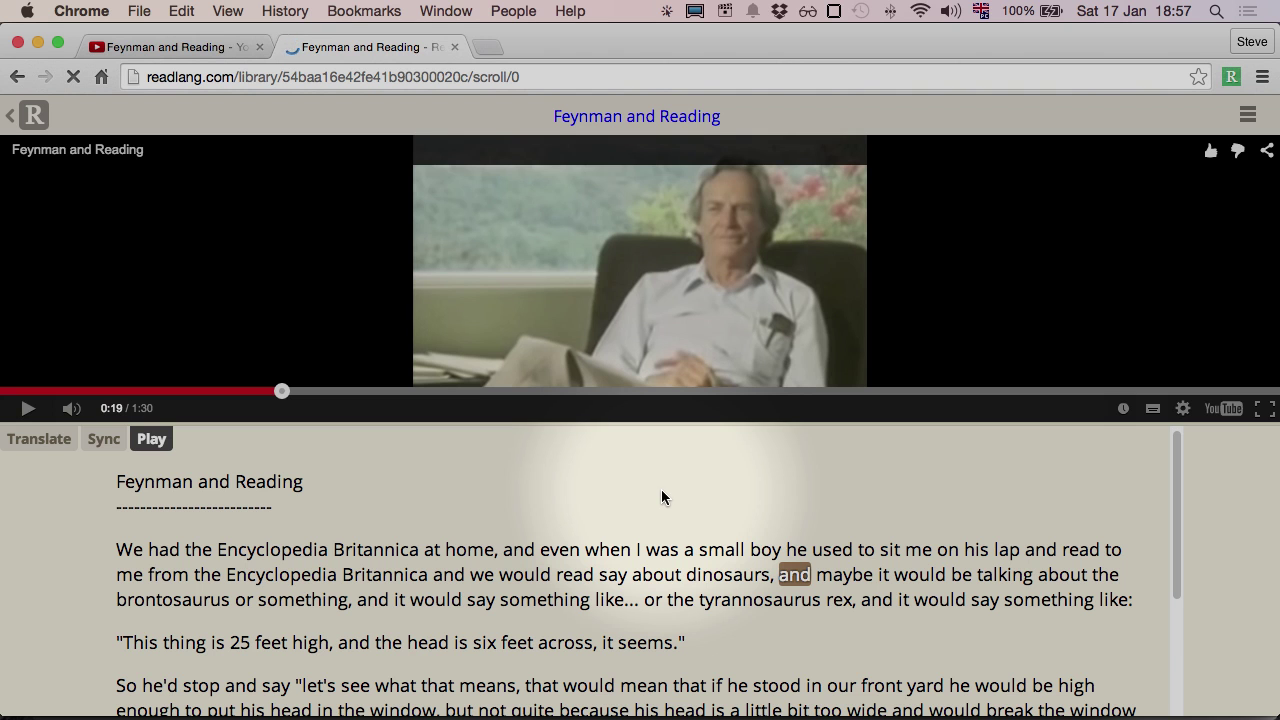
# Step: Switch the text through the Sync, Translate and Play modes, finishing in Play mode
pyautogui.press('s')
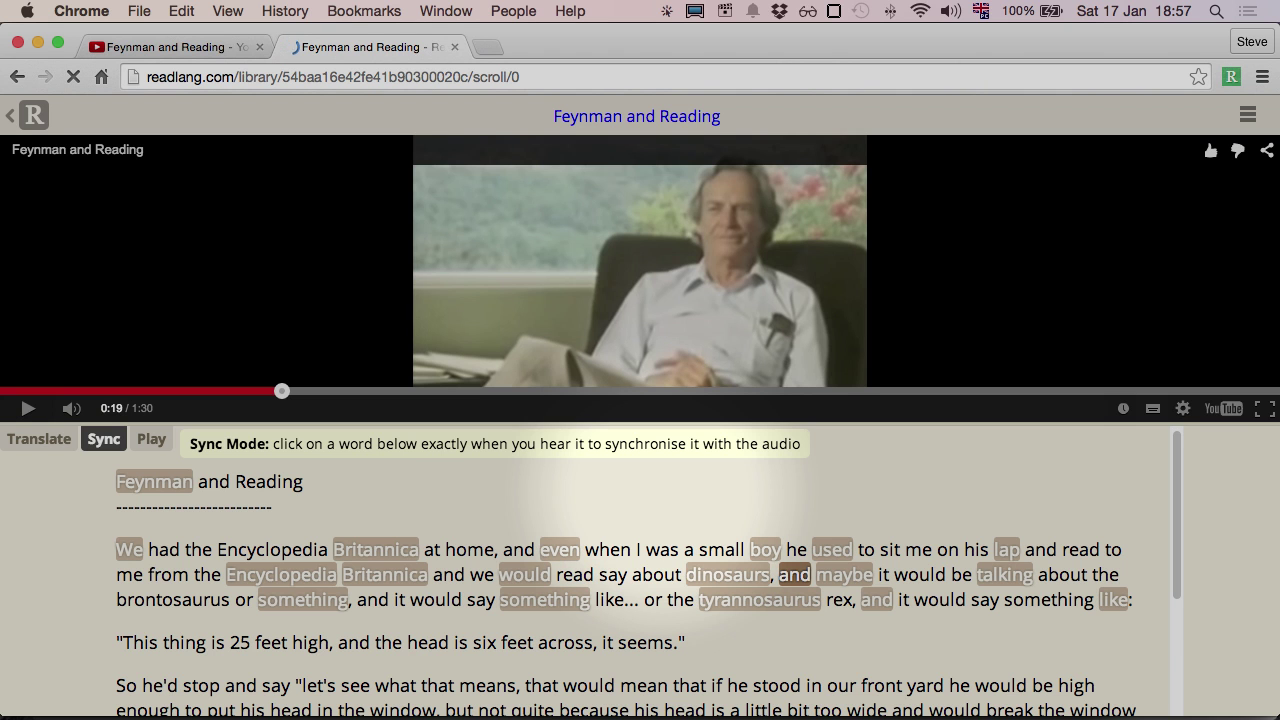
pyautogui.press('t')
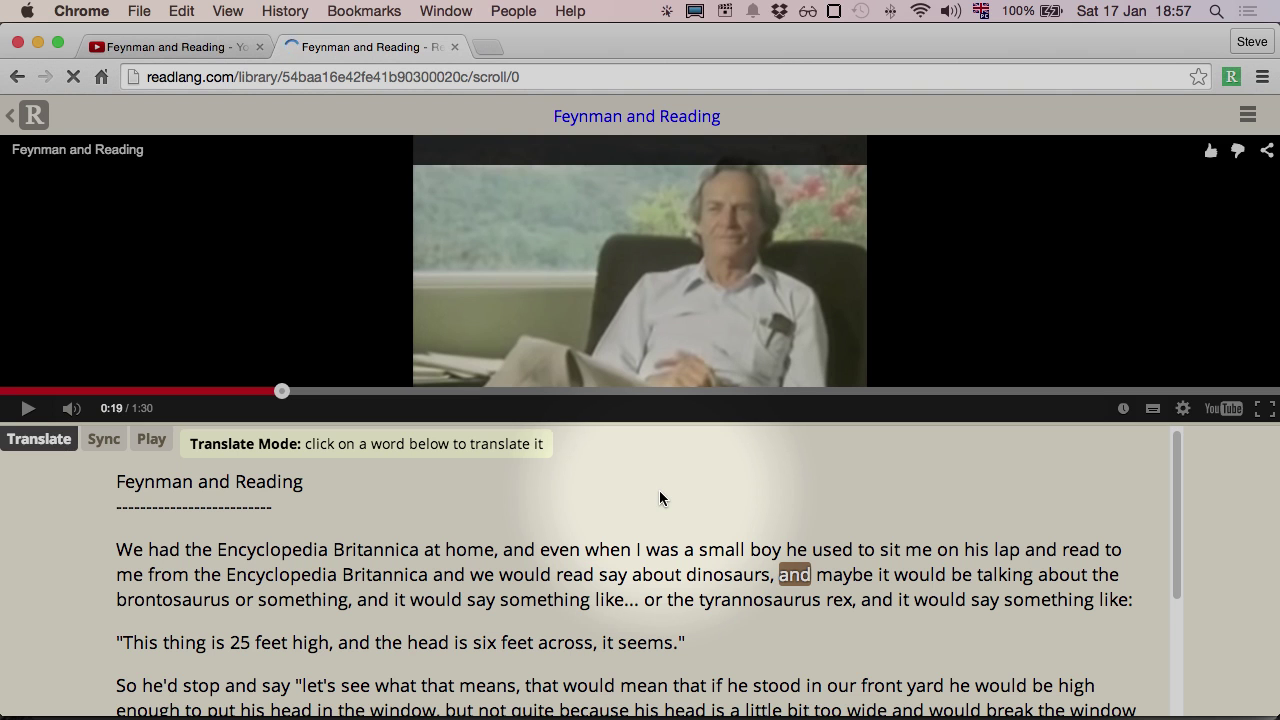
pyautogui.press('p')
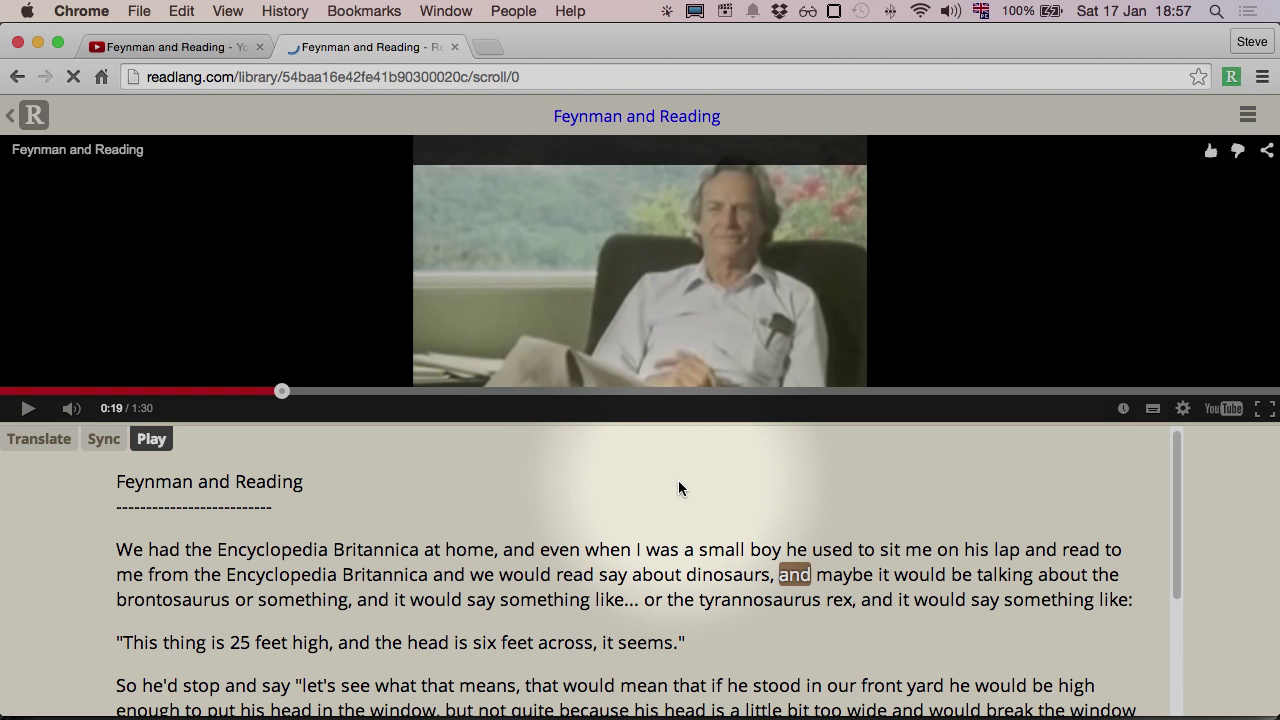
pyautogui.press('e')
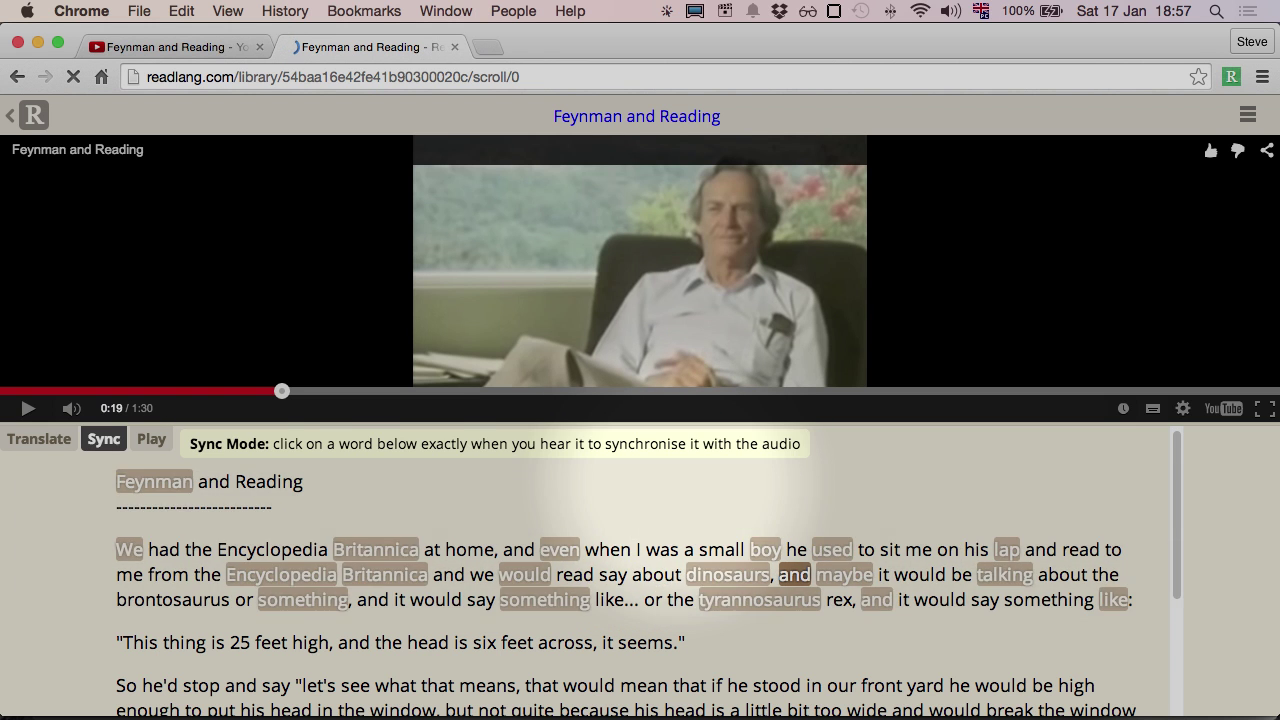
pyautogui.press('w')
pyautogui.press('p')
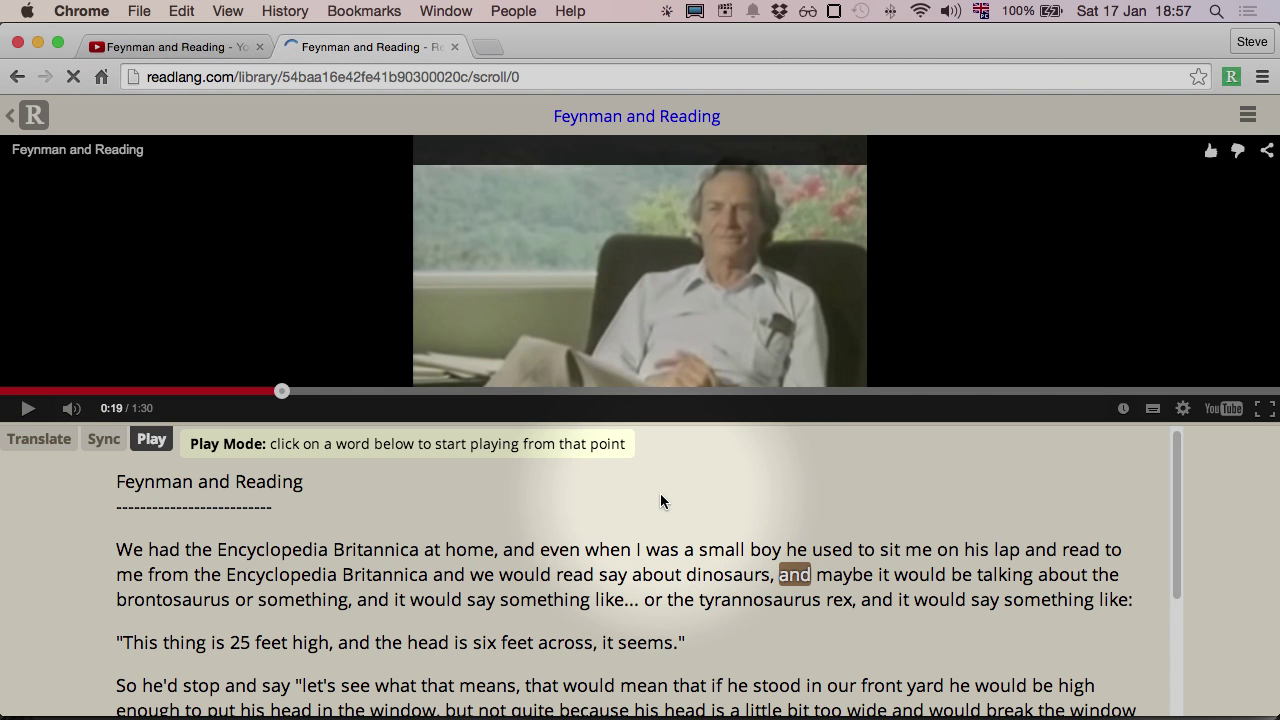
# Step: Play from "and" in the first paragraph's third line, and in Sync mode synchronise "This", "high", "head" and "across" in the second paragraph
pyautogui.scroll(-3, 685, 518)
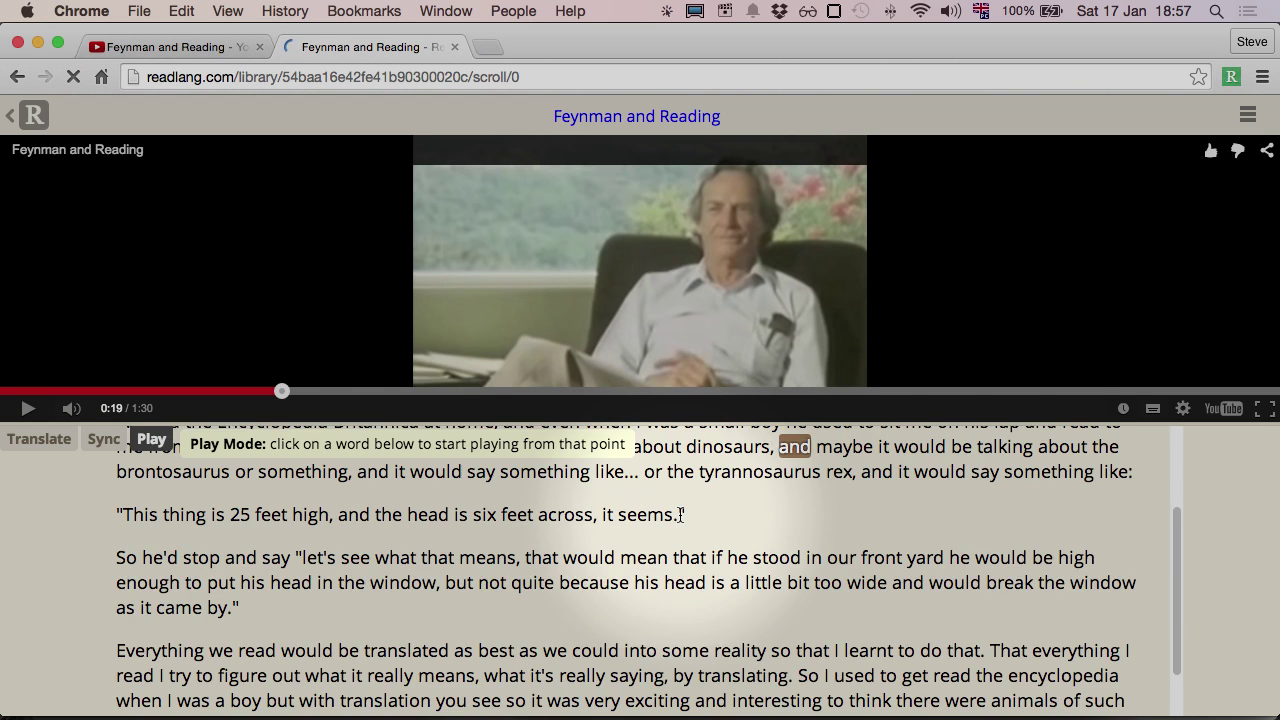
pyautogui.scroll(1, 687, 519)
pyautogui.click(1040, 500)
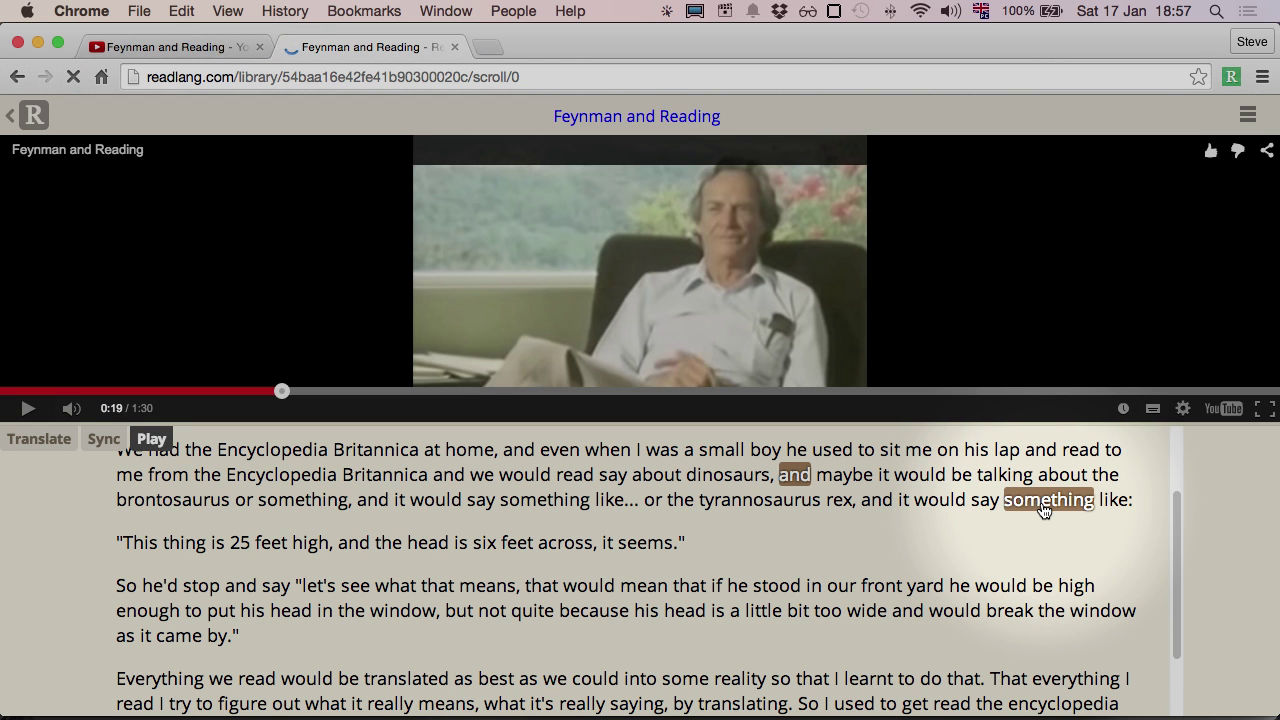
pyautogui.click(877, 501)
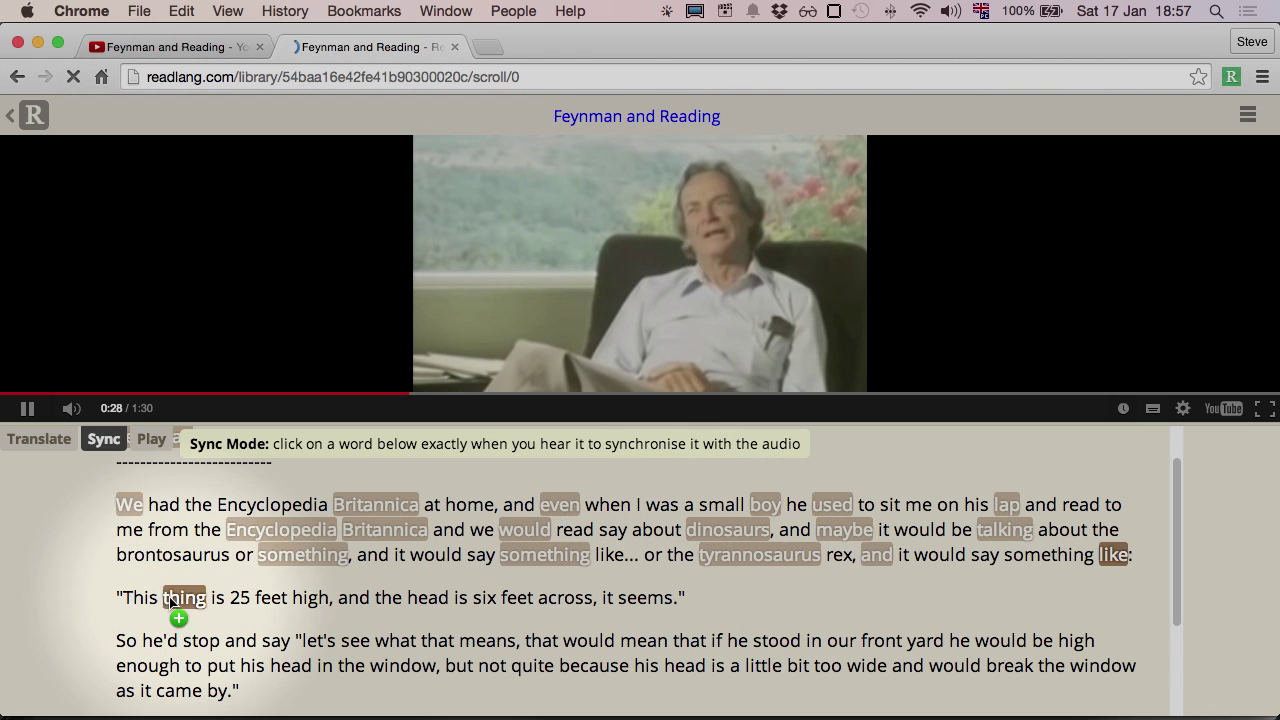
pyautogui.click(138, 598)
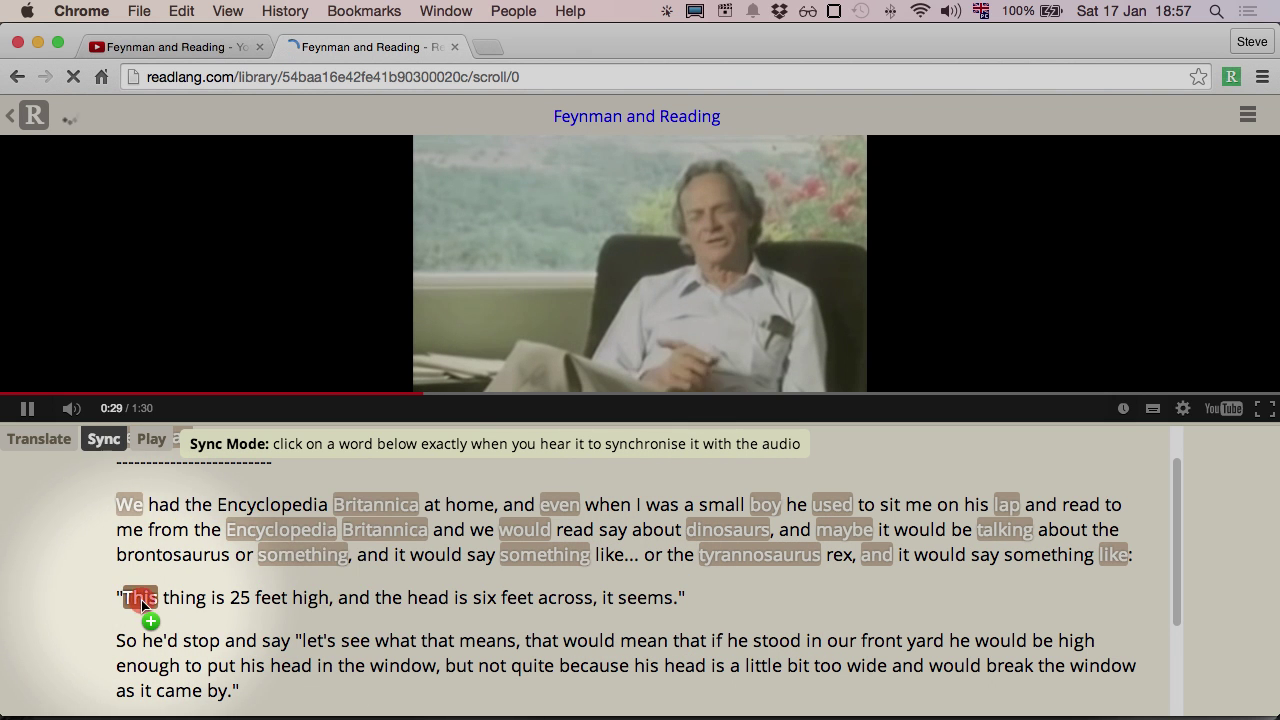
pyautogui.click(310, 599)
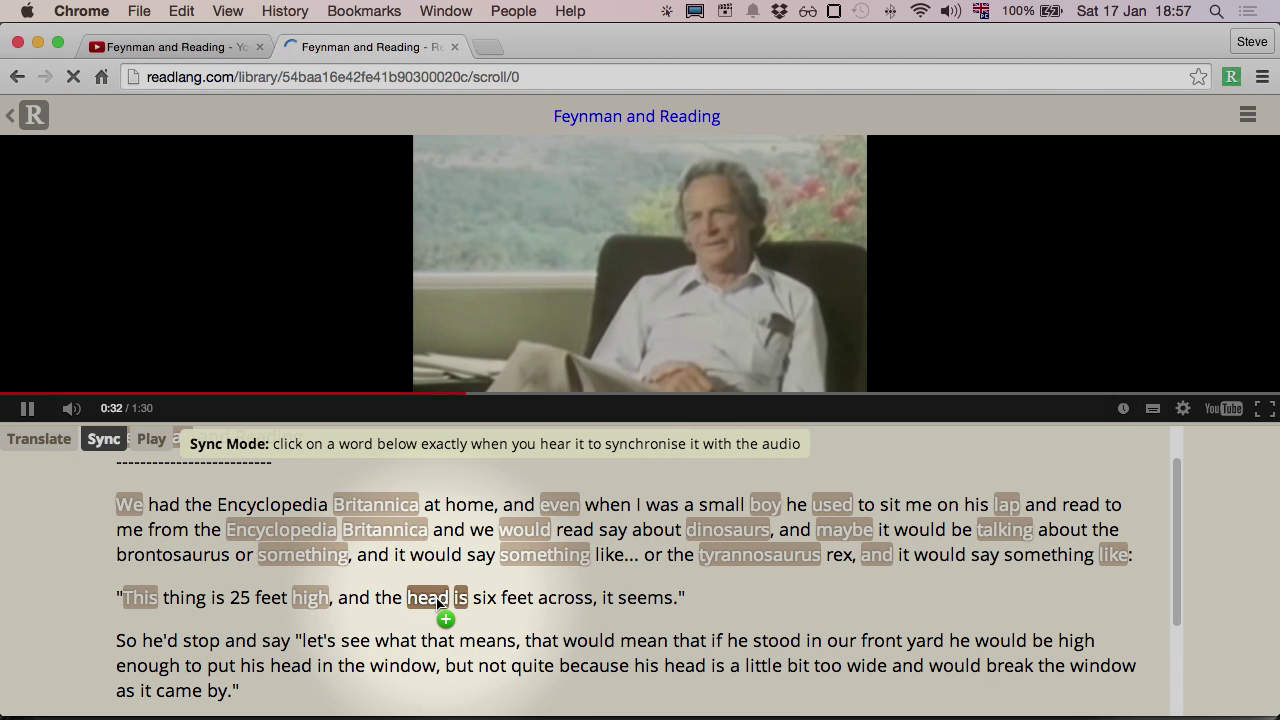
pyautogui.click(437, 598)
pyautogui.click(574, 598)
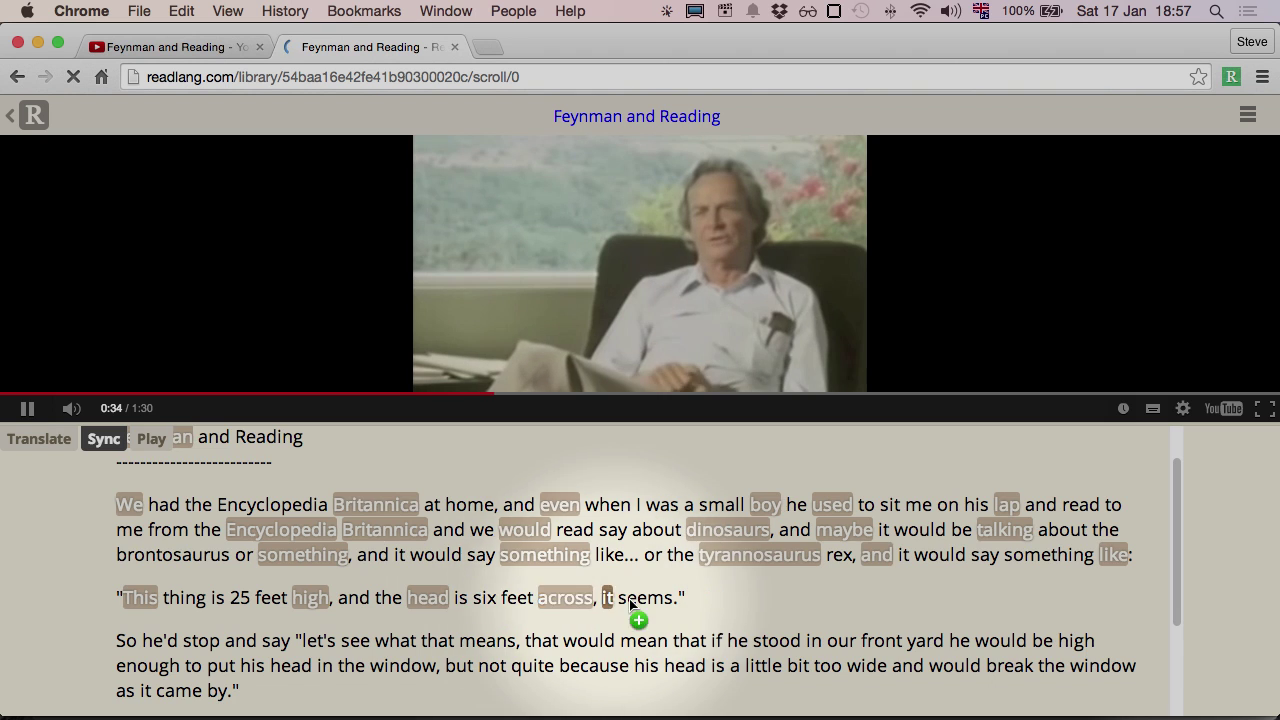
# Step: Synchronise "So" at the third paragraph's start, replay from "across" in Play mode and return to Sync mode to synchronise "seems"
pyautogui.scroll(-3, 620, 592)
pyautogui.click(128, 492)
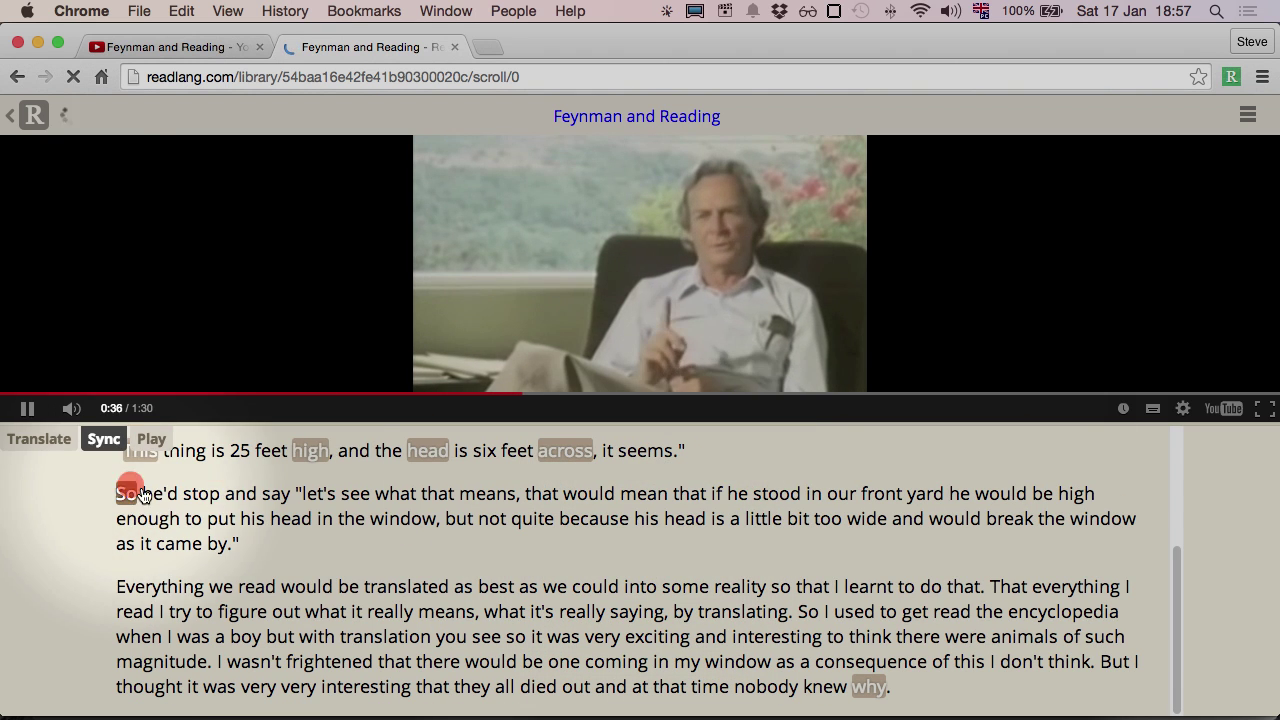
pyautogui.press('r')
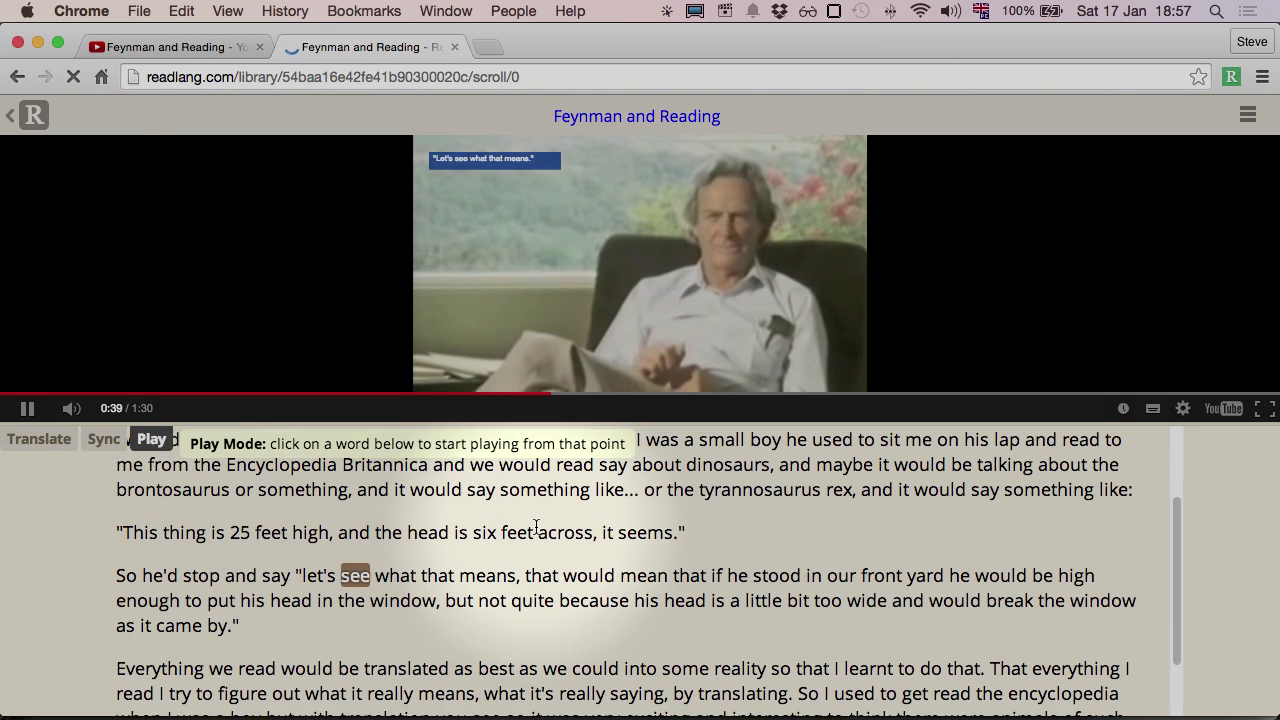
pyautogui.click(565, 538)
pyautogui.press('e')
pyautogui.click(642, 570)
# Step: Synchronise "say" and "means" in the third paragraph with the audio and pause the video at 0:39
pyautogui.click(160, 610)
pyautogui.click(248, 611)
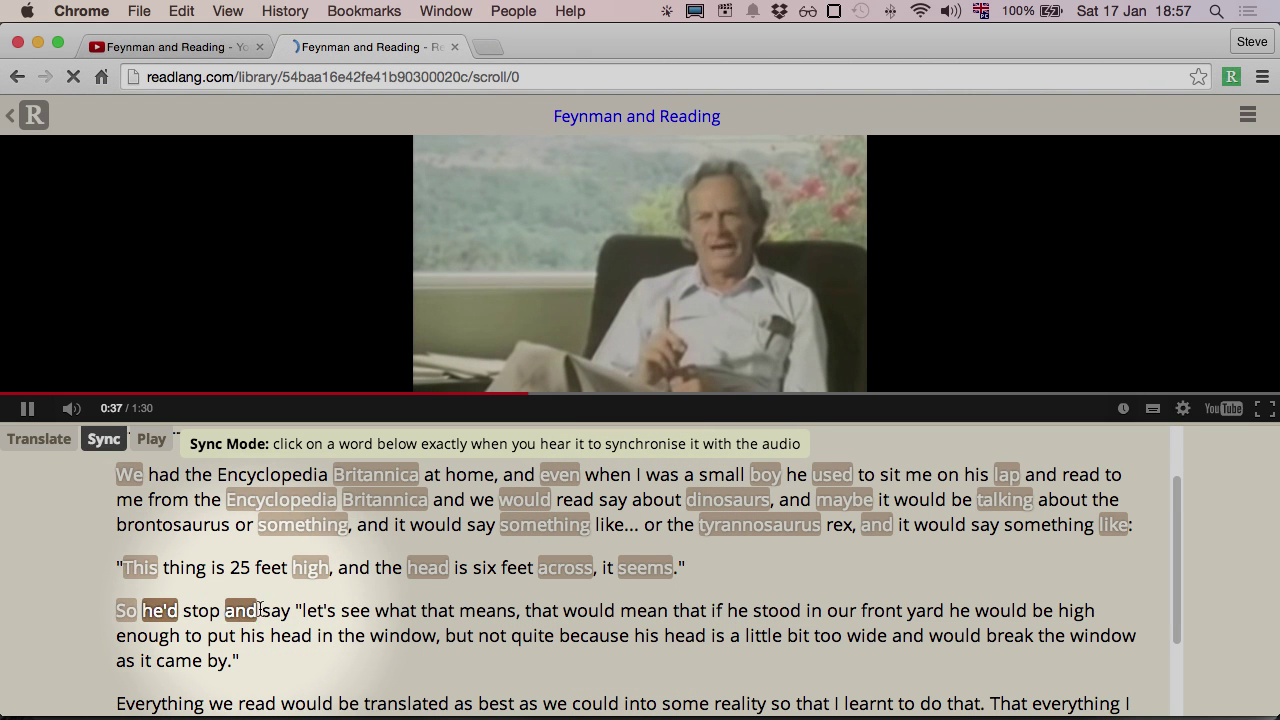
pyautogui.click(276, 611)
pyautogui.click(486, 611)
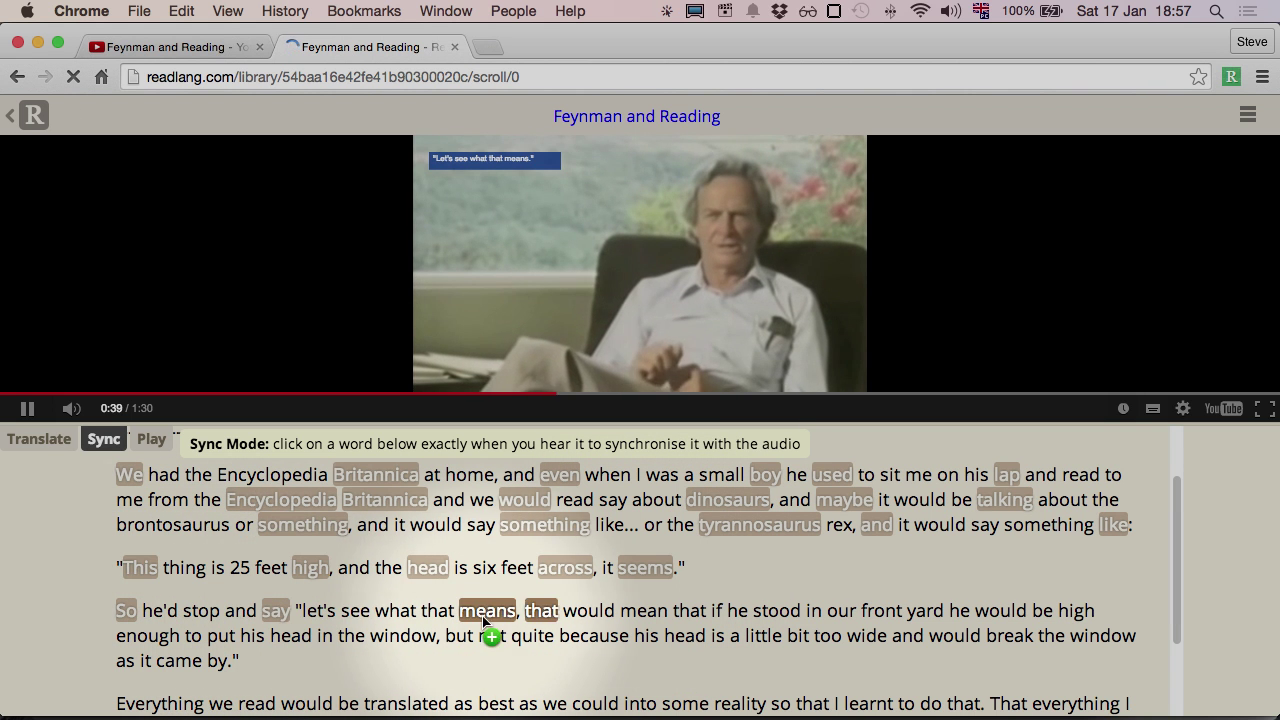
pyautogui.press('space')
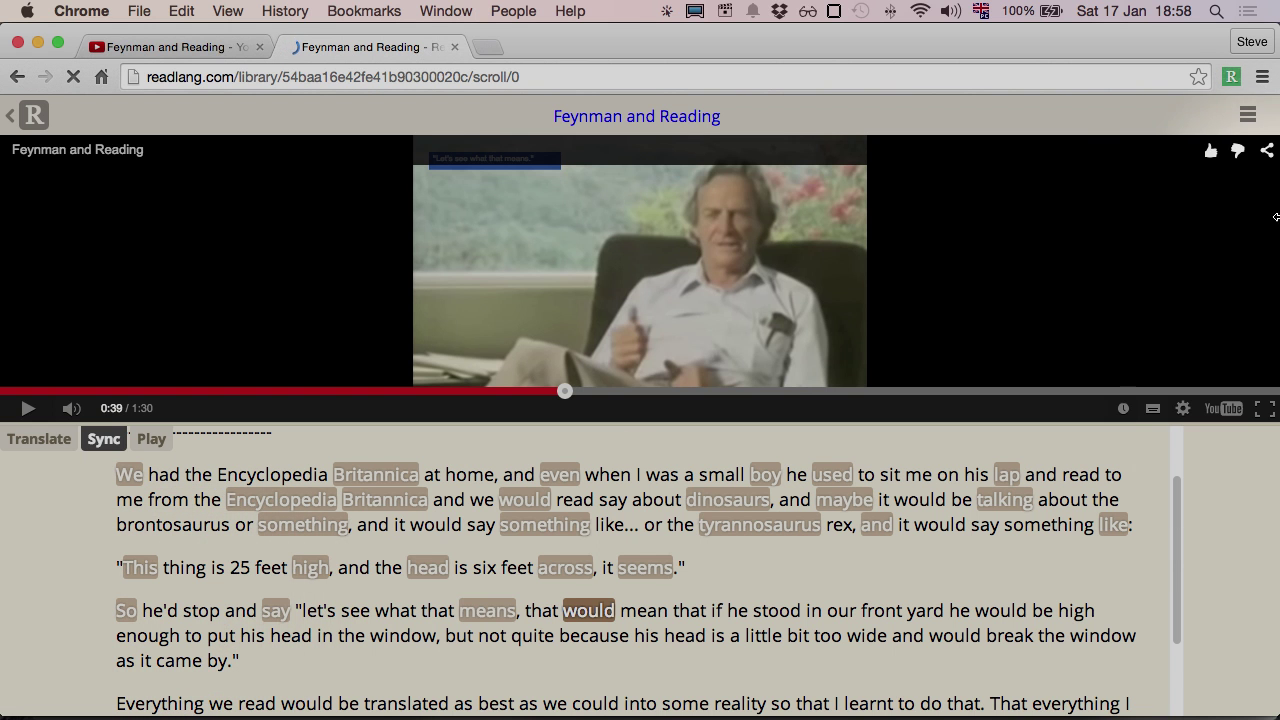
# Step: Edit the document text to insert "always" after "So he'd stop" and save the change
pyautogui.click(1247, 117)
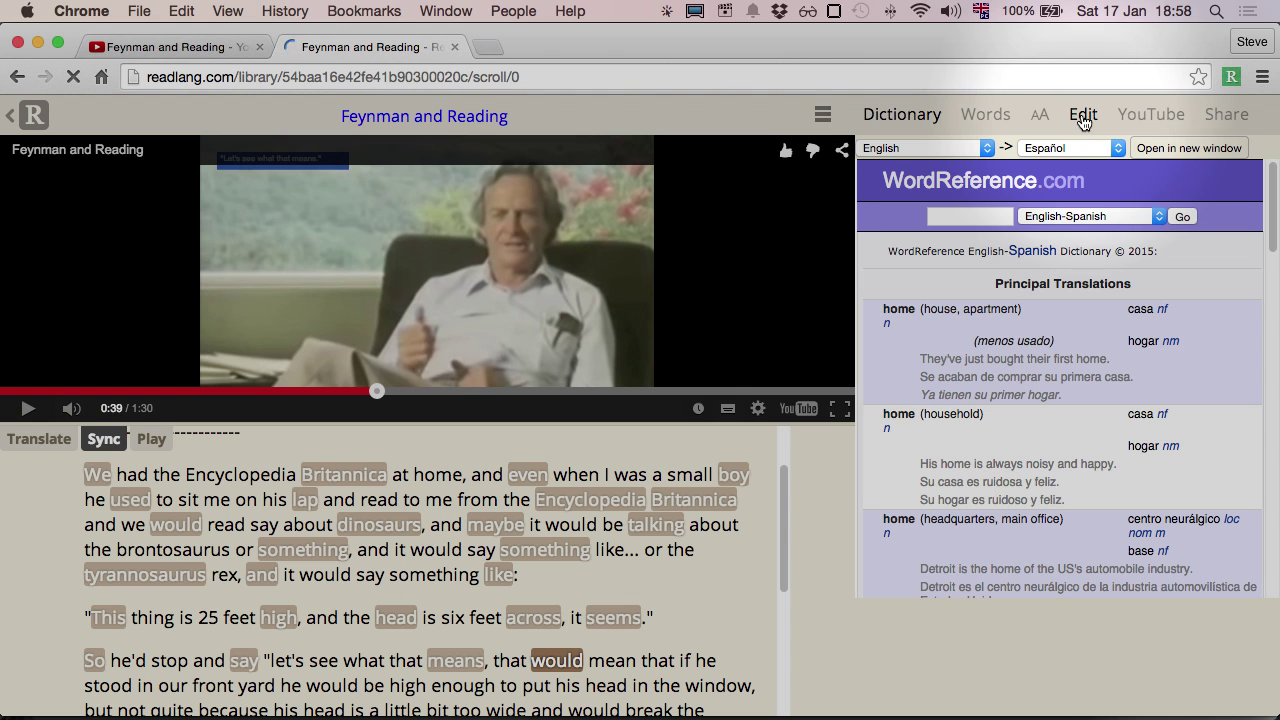
pyautogui.click(1086, 116)
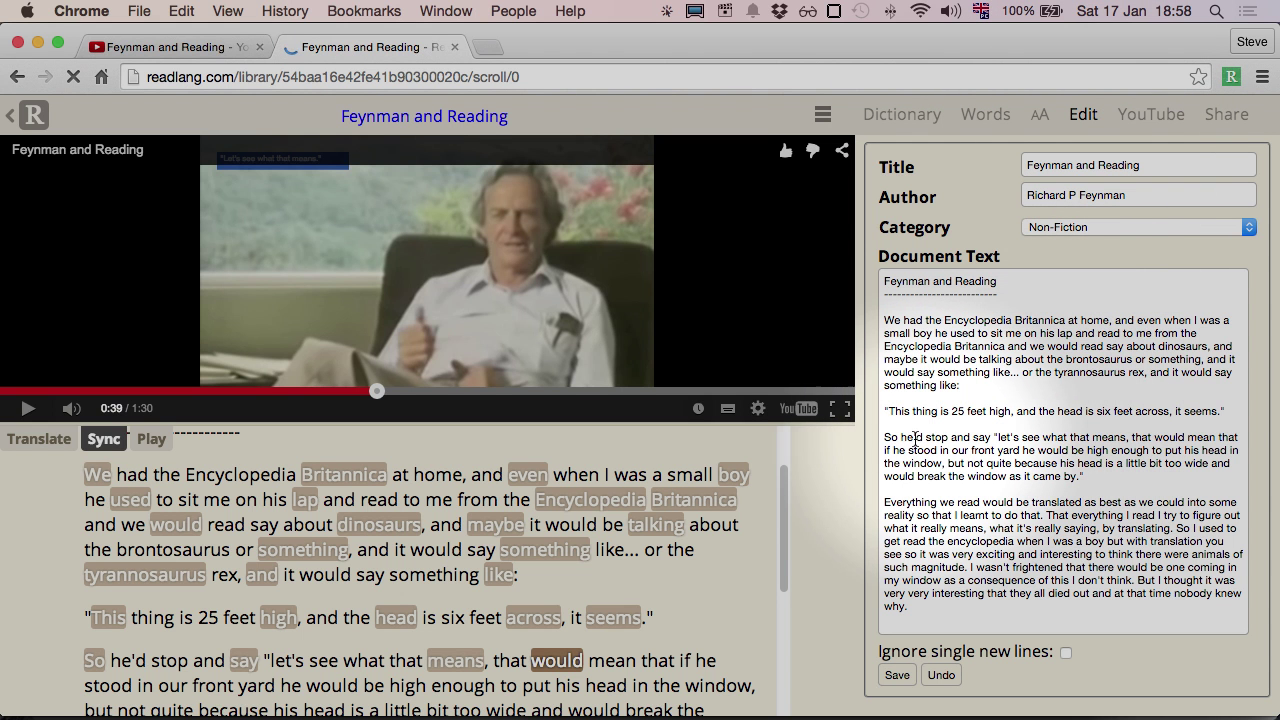
pyautogui.click(949, 437)
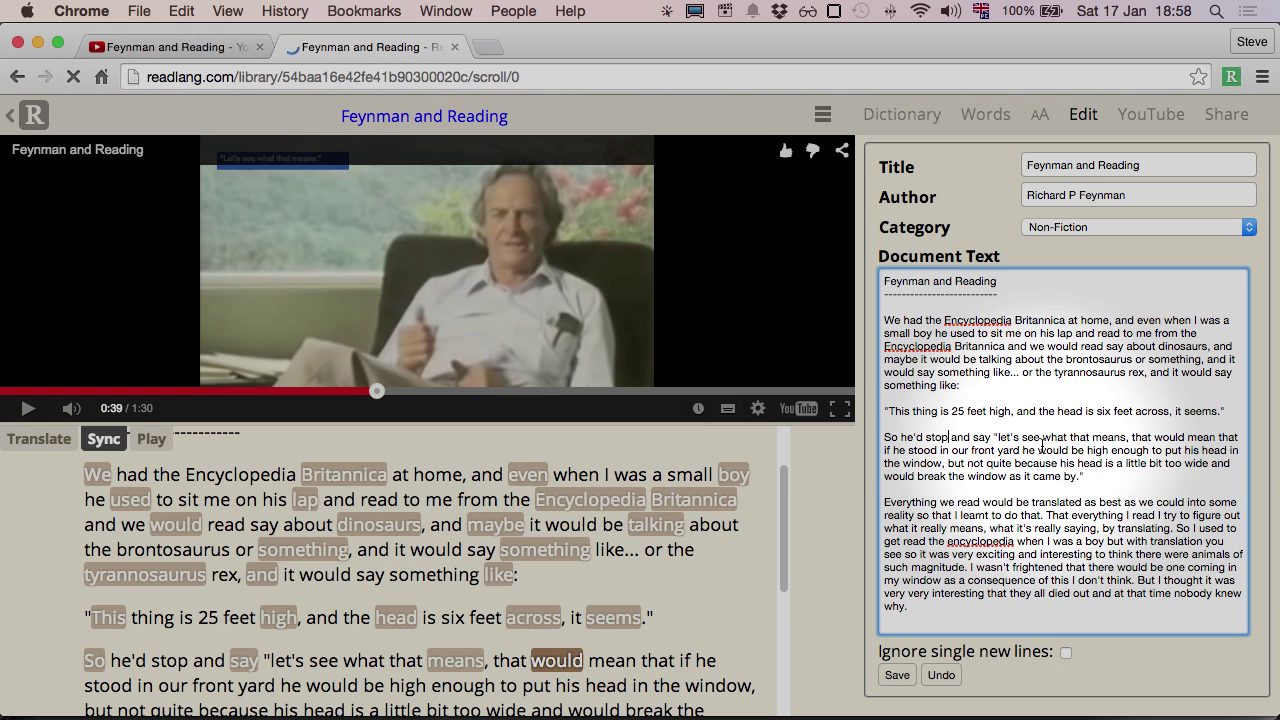
pyautogui.write('always')
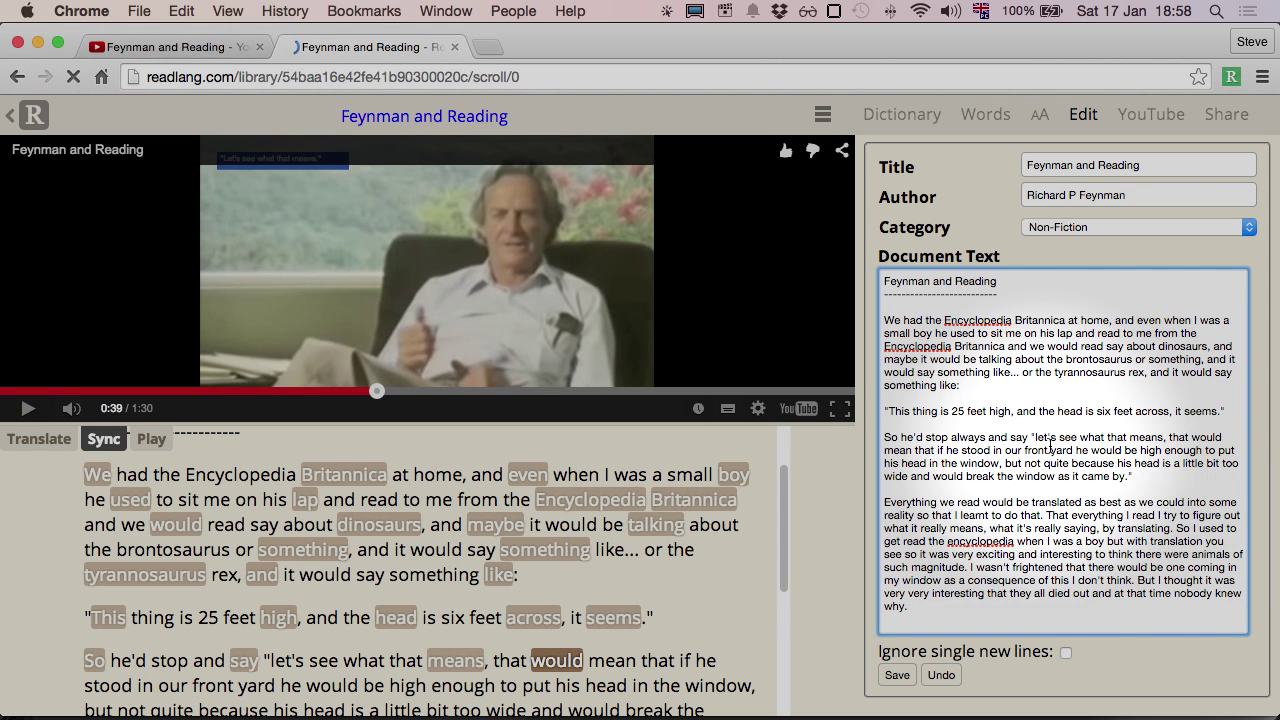
pyautogui.click(897, 677)
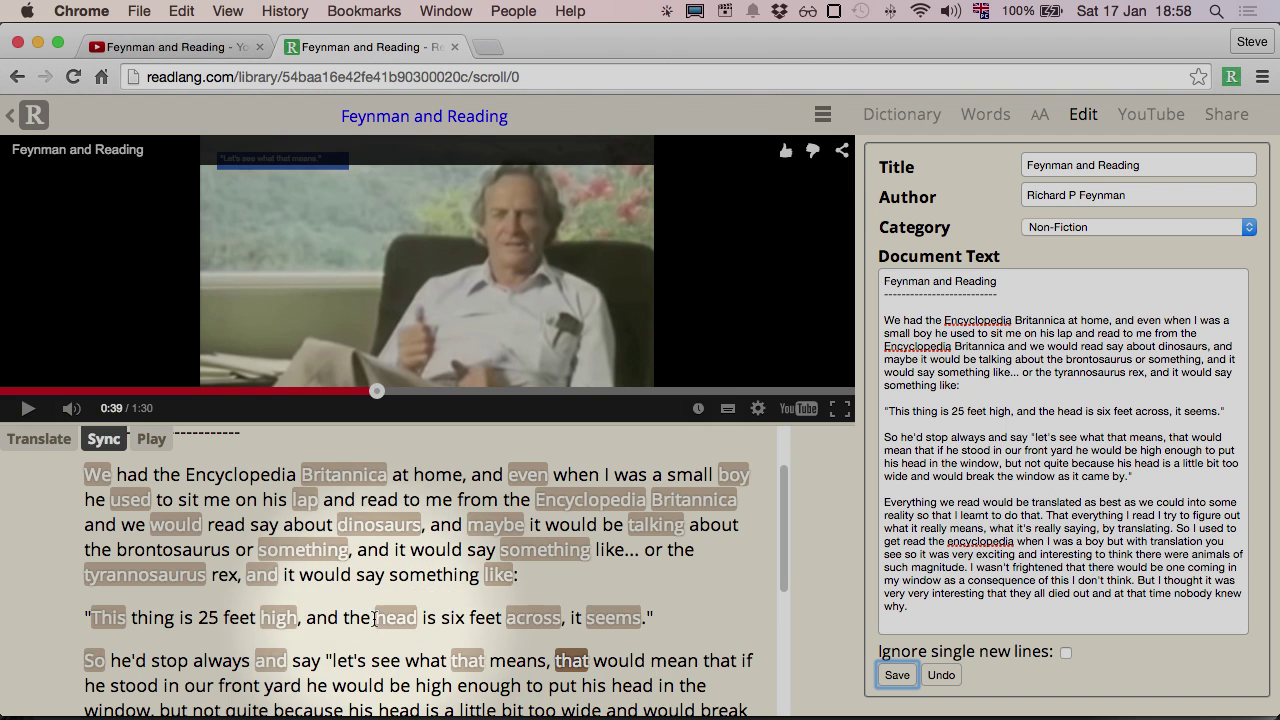
# Step: Play from "So" at the third paragraph's start, and in Sync mode synchronise "say", "means" and "mean"
pyautogui.scroll(-3, 204, 624)
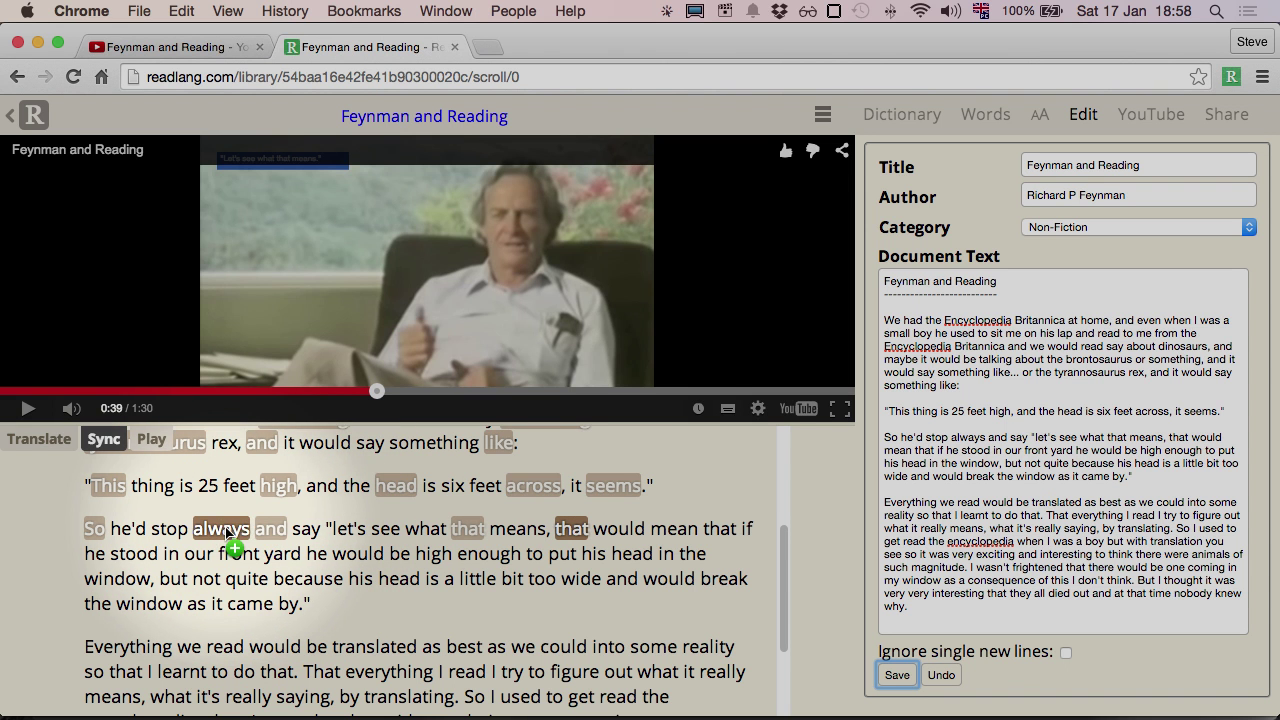
pyautogui.press('p')
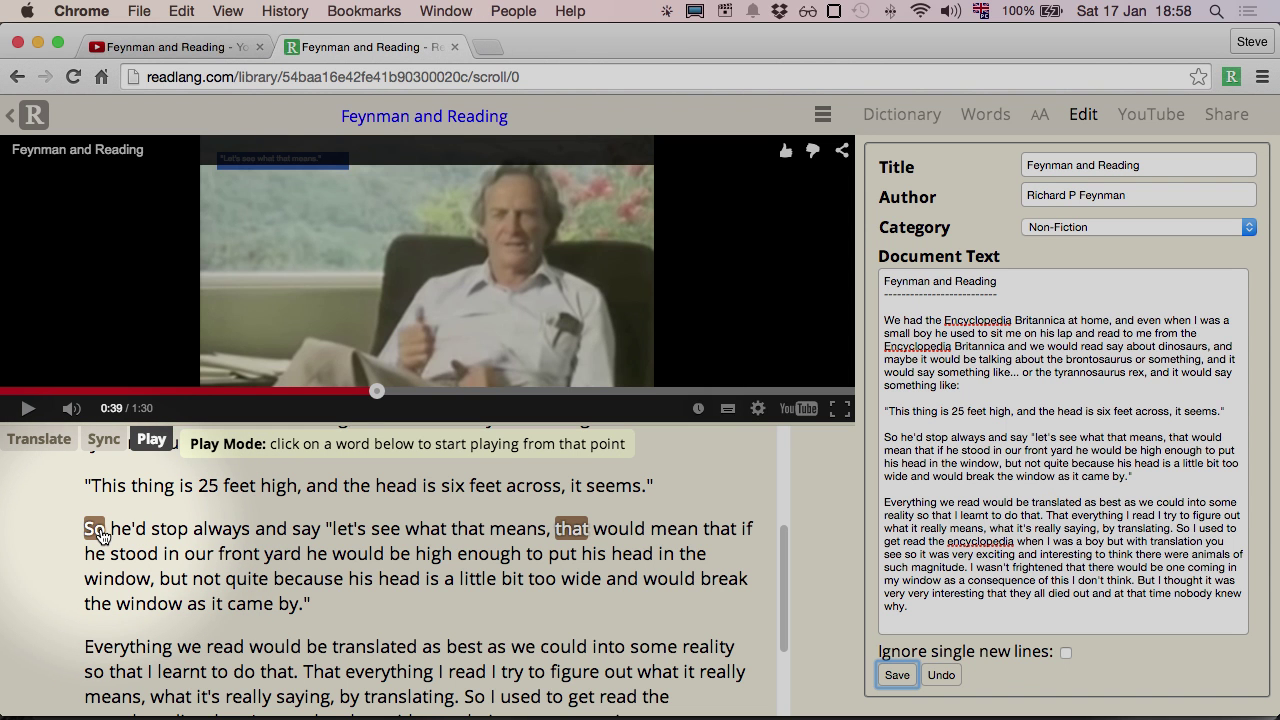
pyautogui.click(95, 530)
pyautogui.press('e')
pyautogui.moveTo(286, 592); pyautogui.dragTo(690, 580)
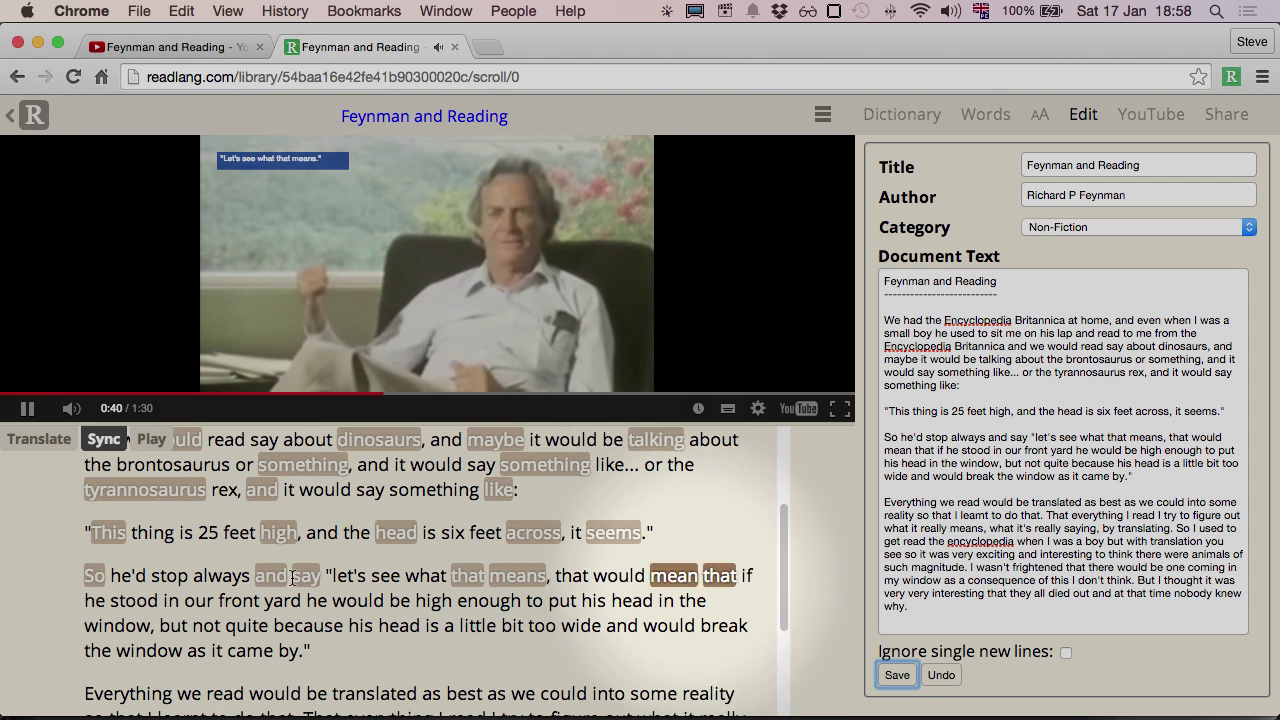
# Step: Replay the third paragraph and in Sync mode synchronise "see", "front", "enough", "head", the first "window" and "quite"
pyautogui.press('r')
pyautogui.press('e')
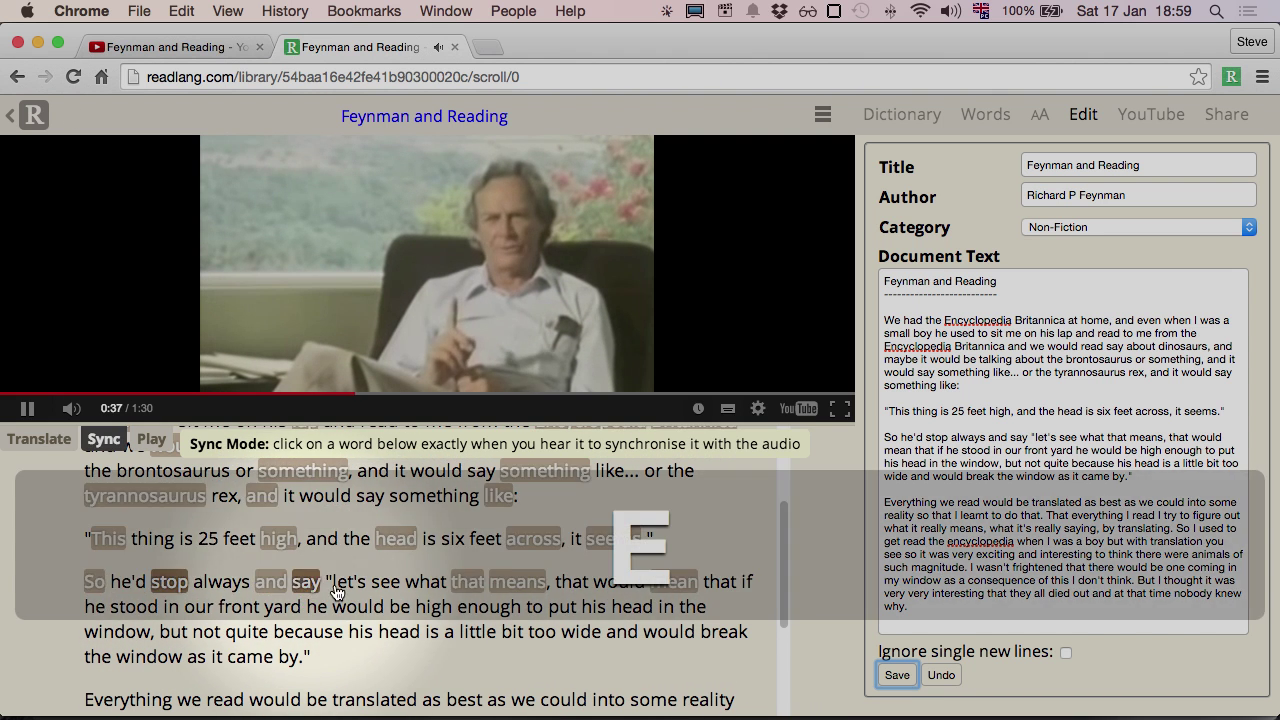
pyautogui.click(382, 584)
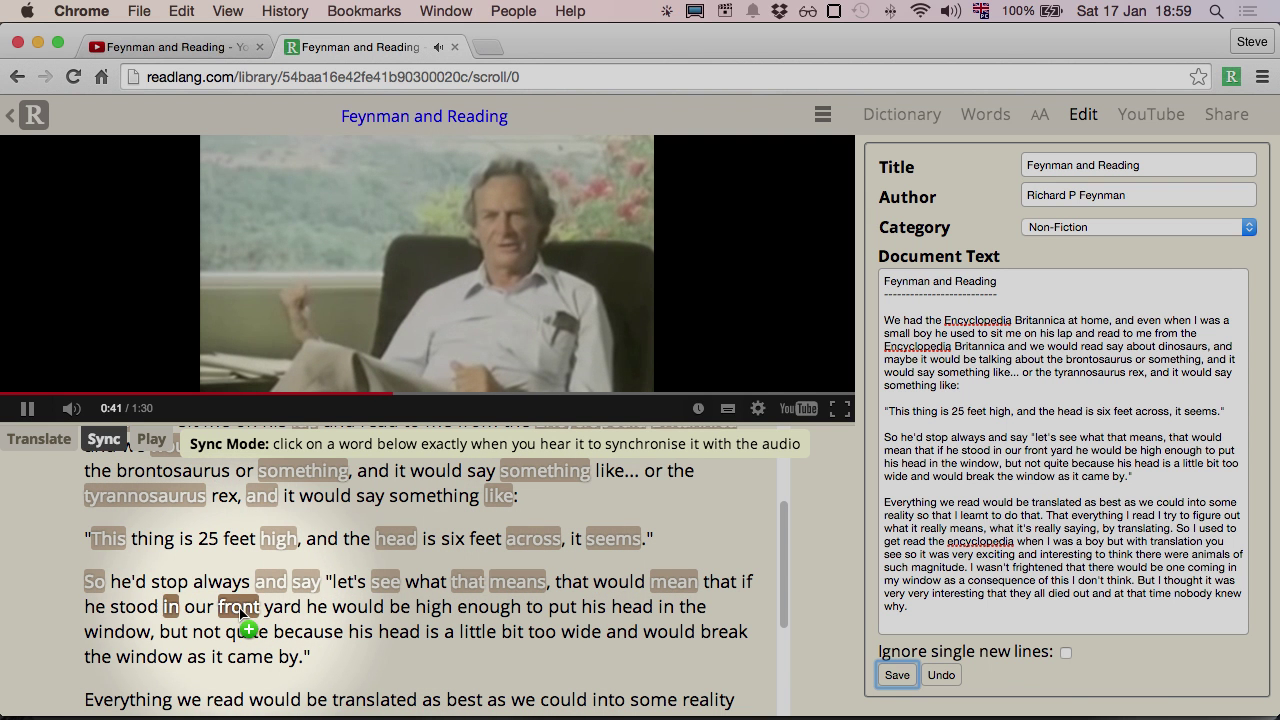
pyautogui.click(238, 607)
pyautogui.click(488, 607)
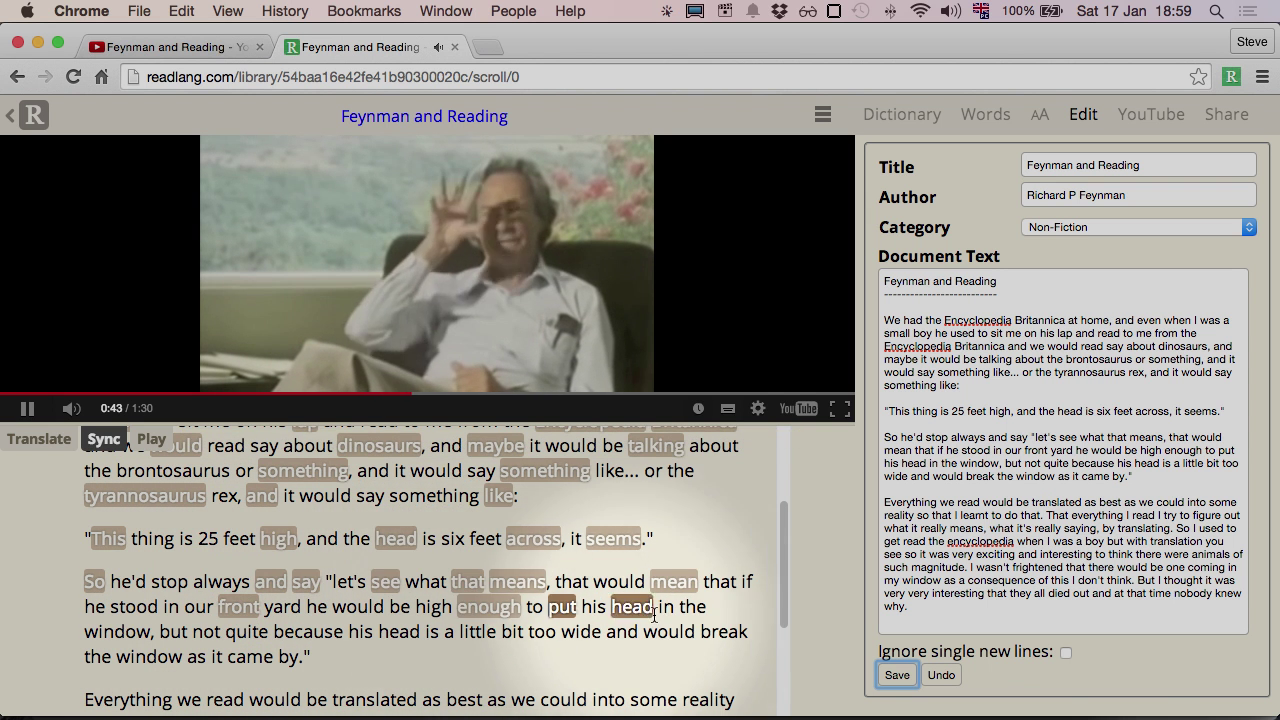
pyautogui.click(643, 607)
pyautogui.click(116, 632)
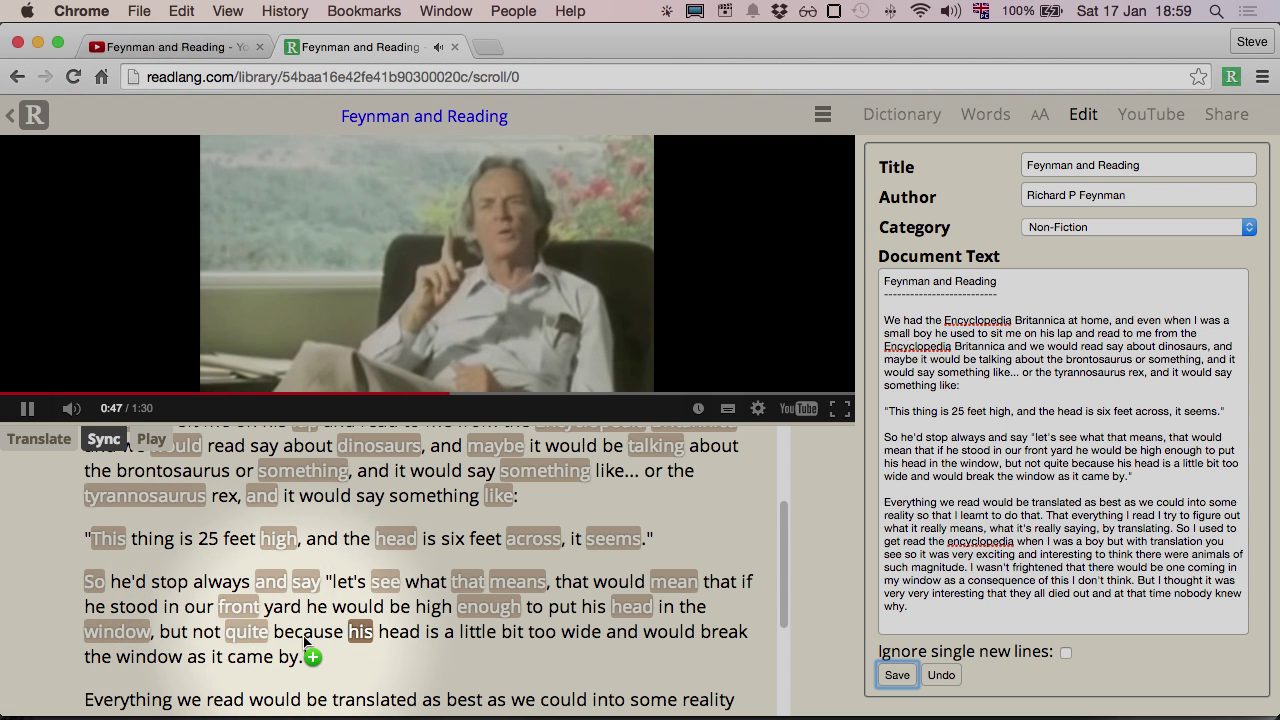
# Step: Synchronise "little", "break", the second "window" and "by" at the end of the third paragraph
pyautogui.click(490, 633)
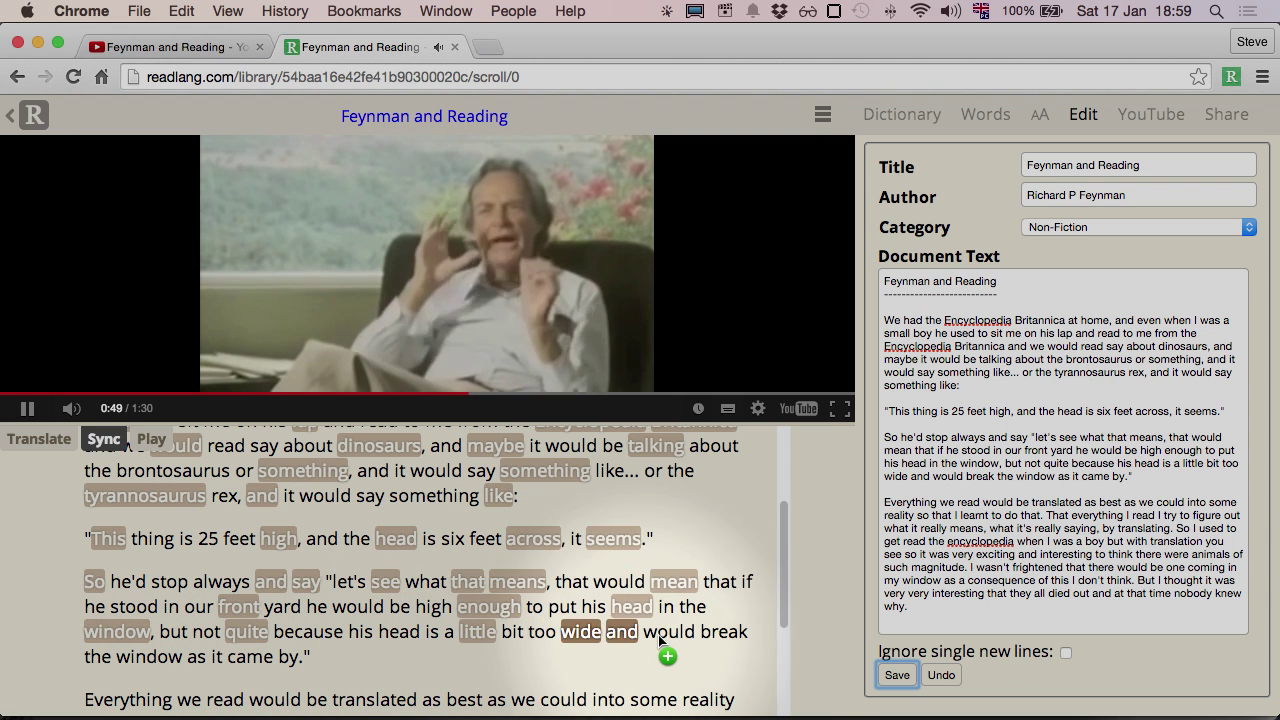
pyautogui.click(720, 632)
pyautogui.click(150, 657)
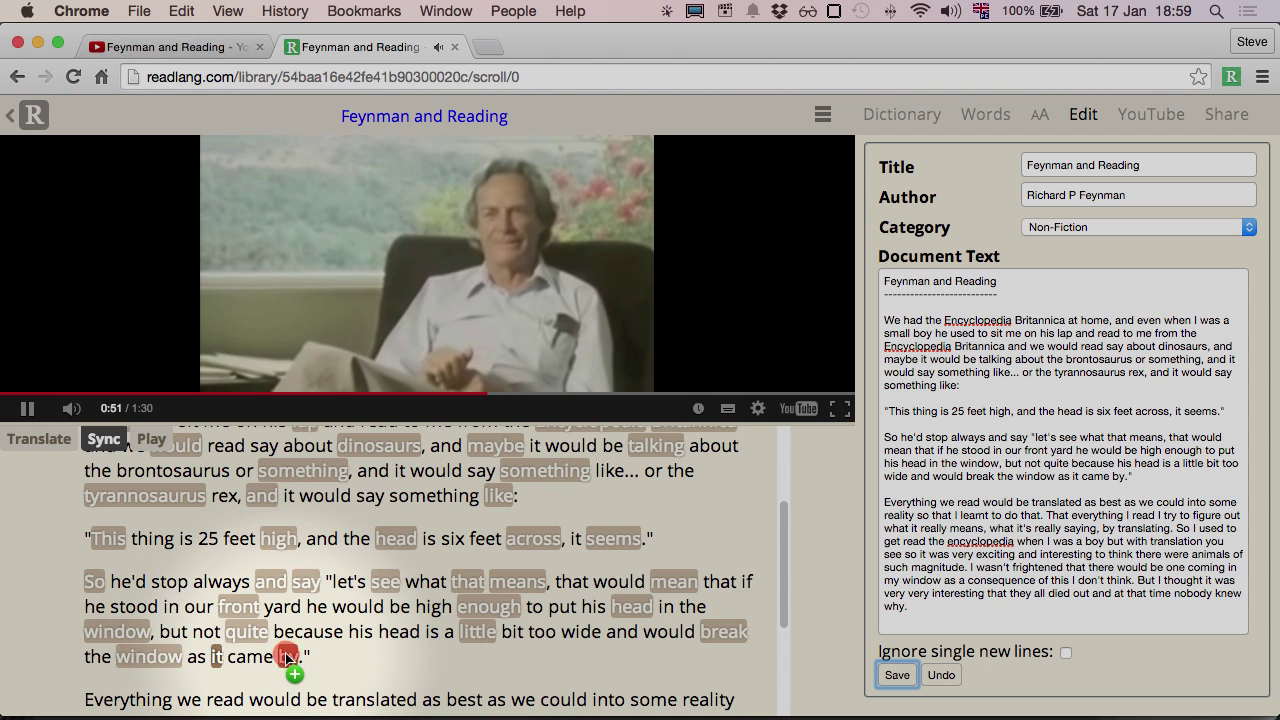
pyautogui.click(287, 657)
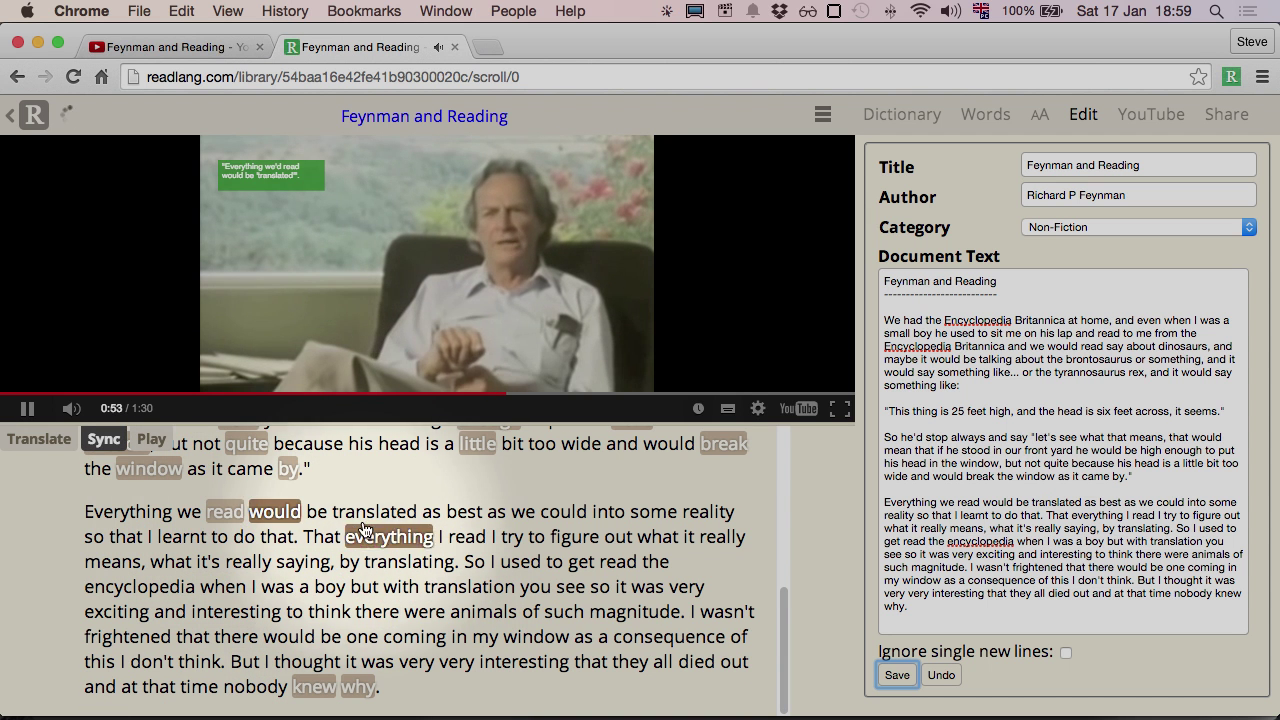
# Step: Synchronise "read", "translated", "could", "reality" and "that" in the fourth paragraph and pause the video at 1:00
pyautogui.click(371, 525)
pyautogui.click(564, 513)
pyautogui.click(565, 513)
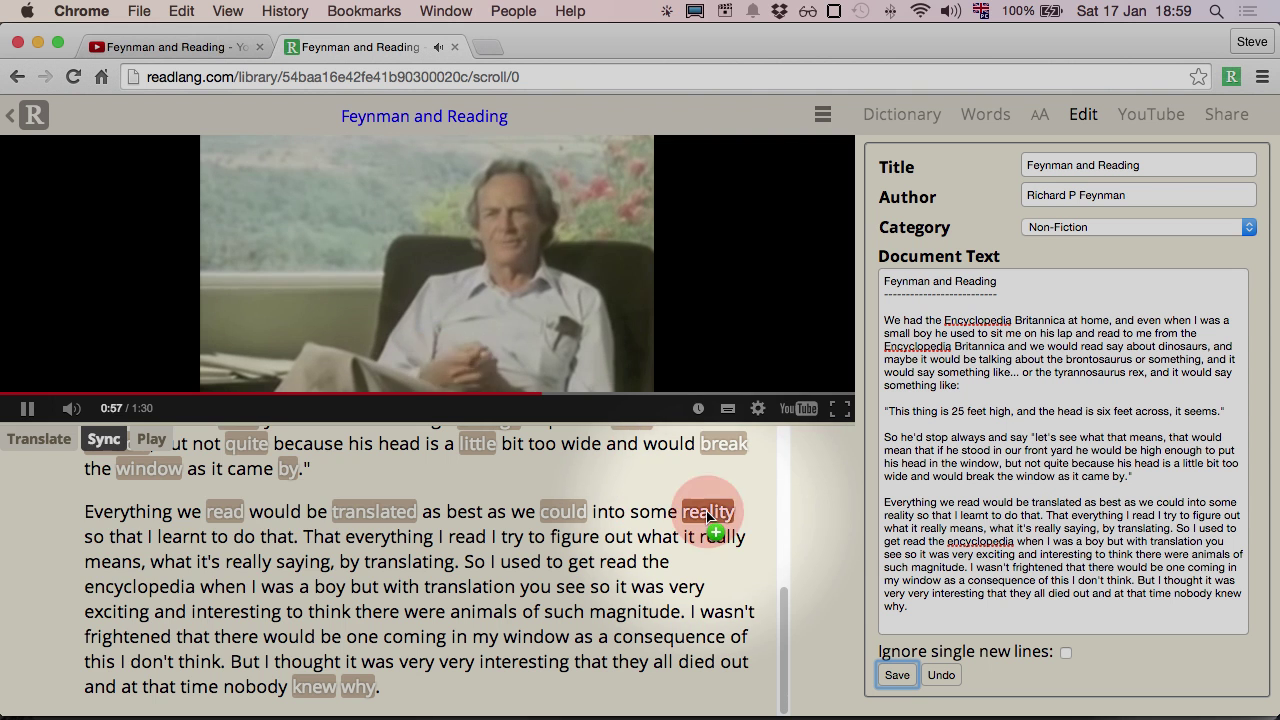
pyautogui.click(285, 538)
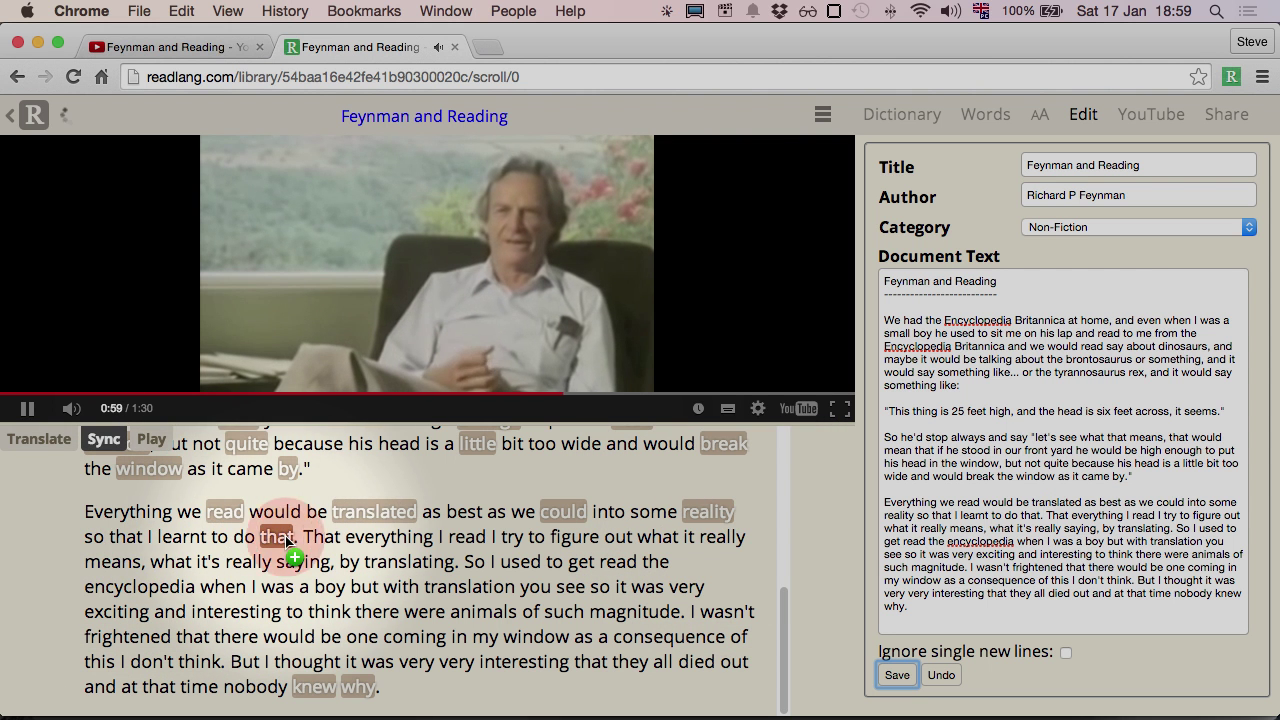
pyautogui.press('space')
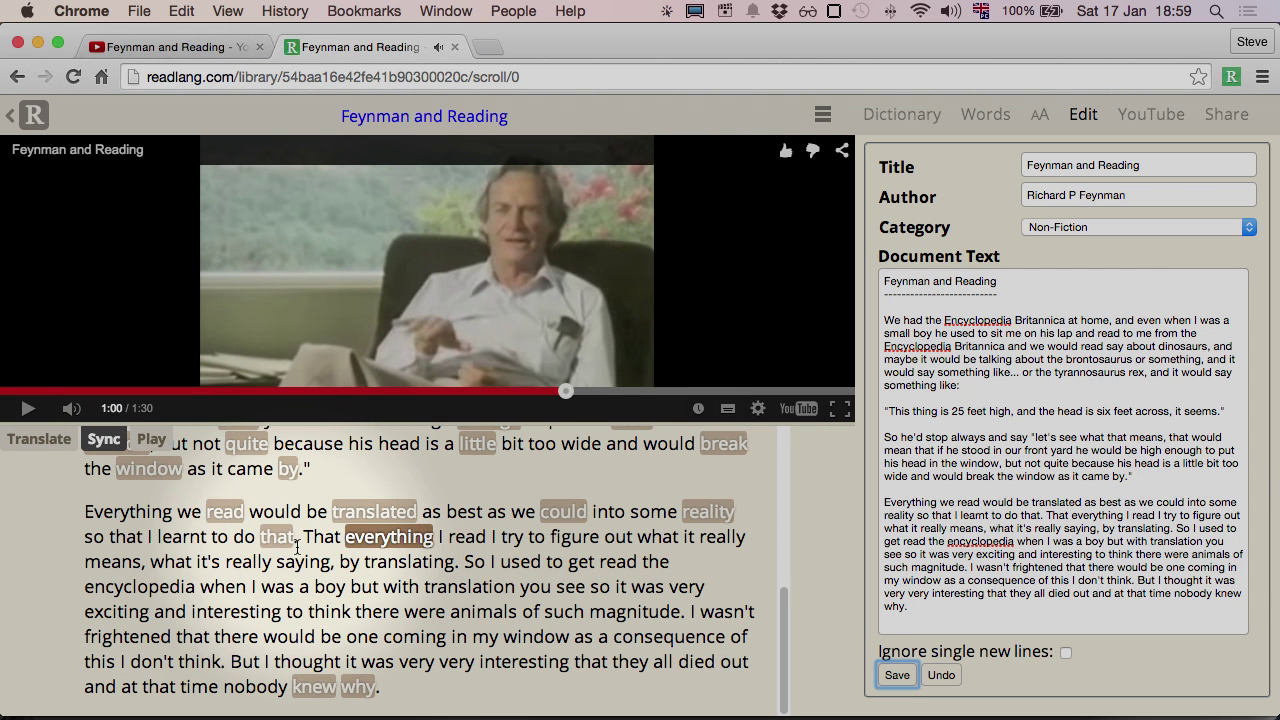
# Step: Resume the video briefly and synchronise "translation" in the fourth paragraph's fourth line at the wrong moment, pausing at 1:01
pyautogui.click(331, 557)
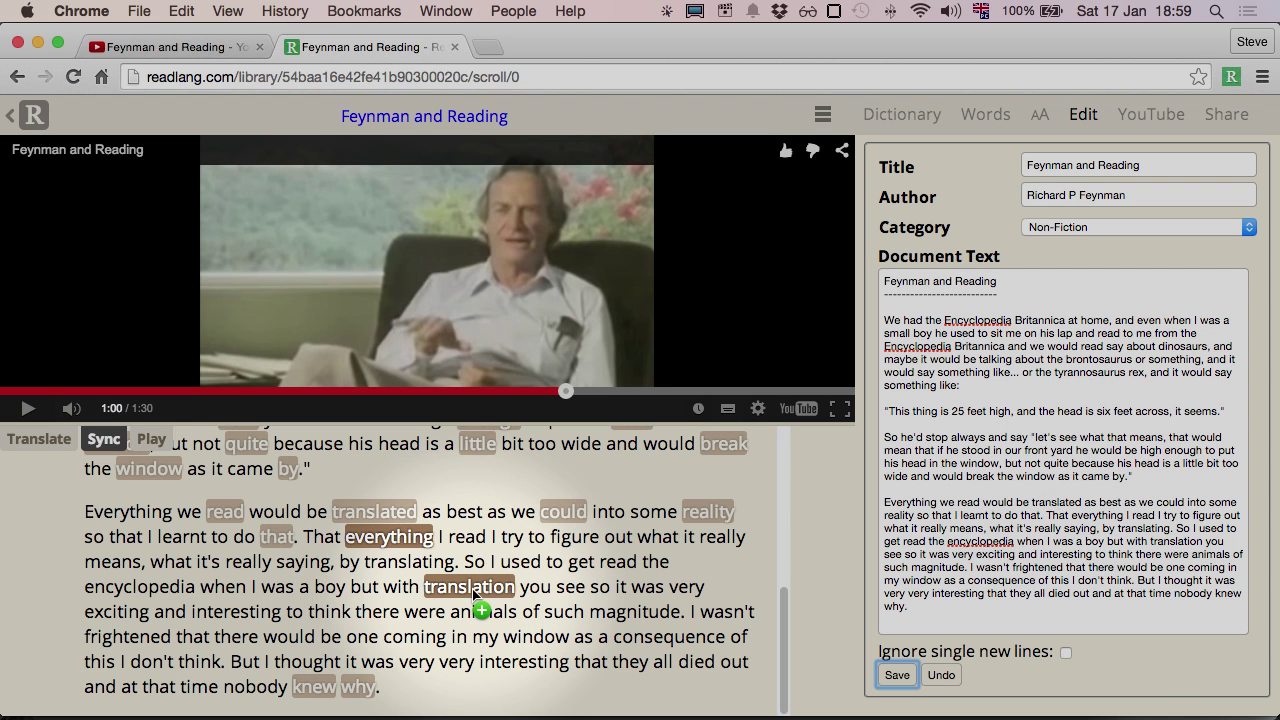
pyautogui.press('space')
pyautogui.press('space')
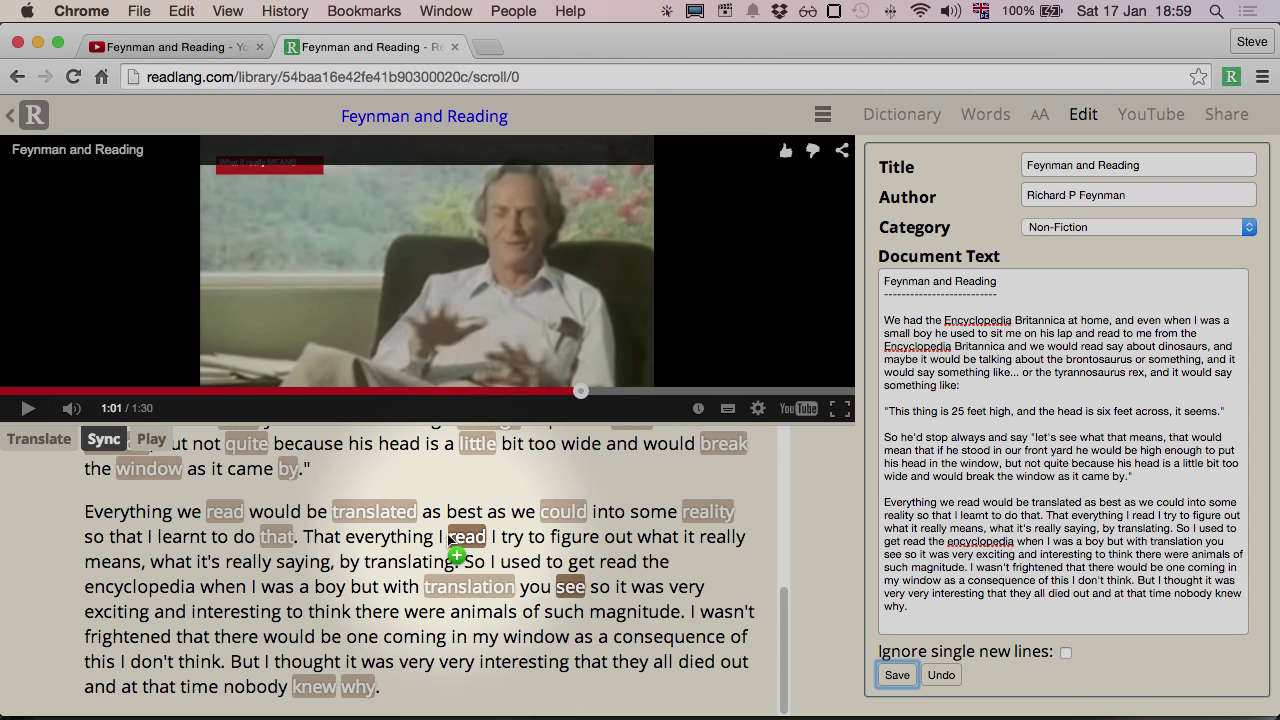
# Step: Play from "learnt" in the fourth paragraph, synchronise "figure" in Sync mode and pause the video at 1:02
pyautogui.press('r')
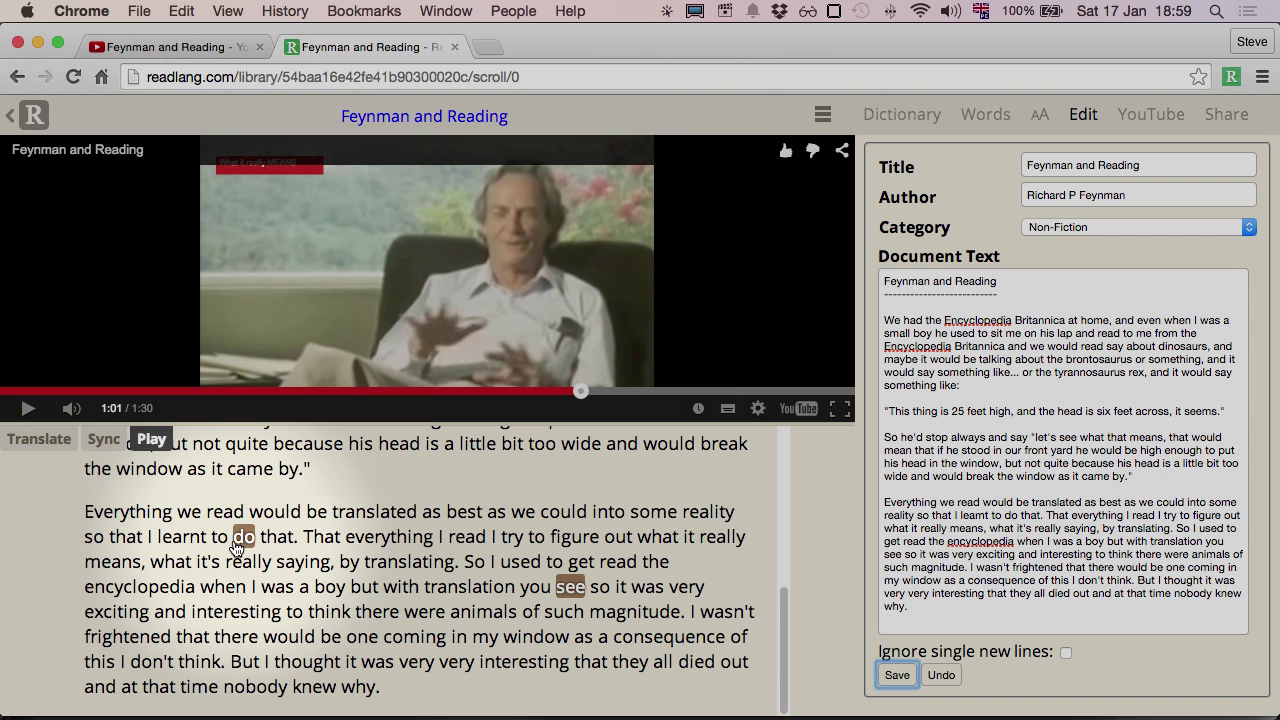
pyautogui.click(186, 545)
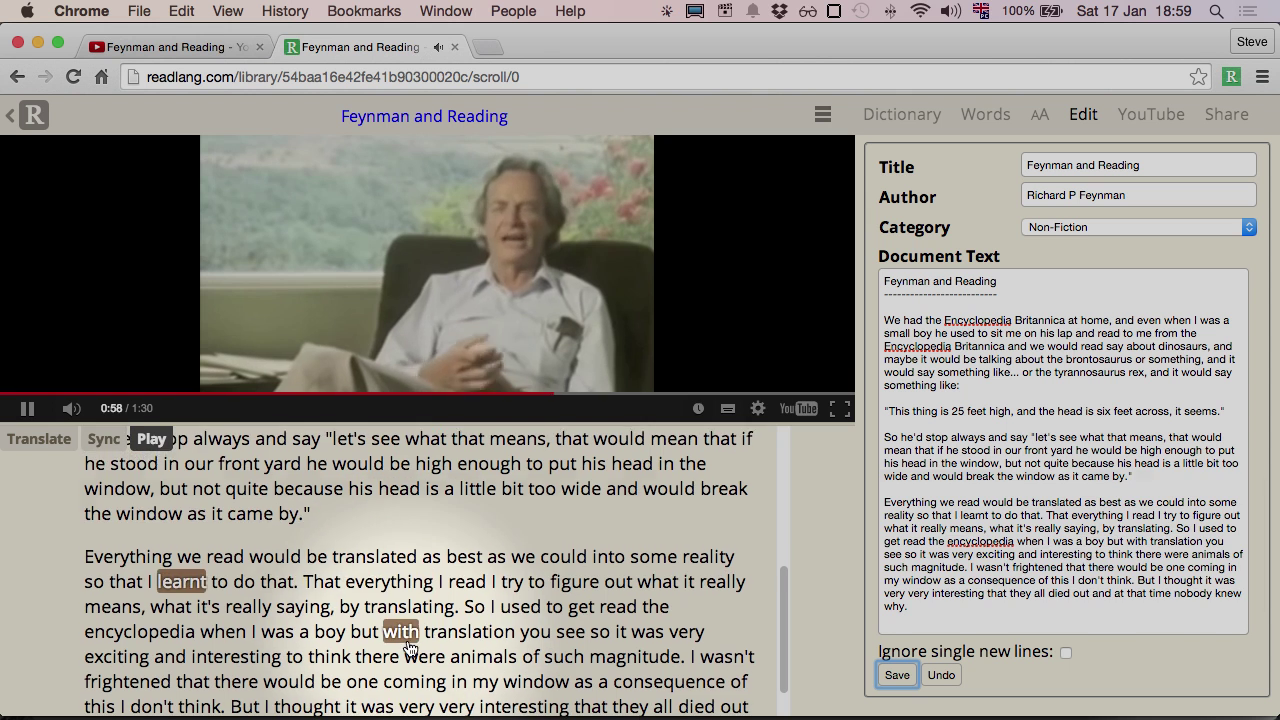
pyautogui.press('e')
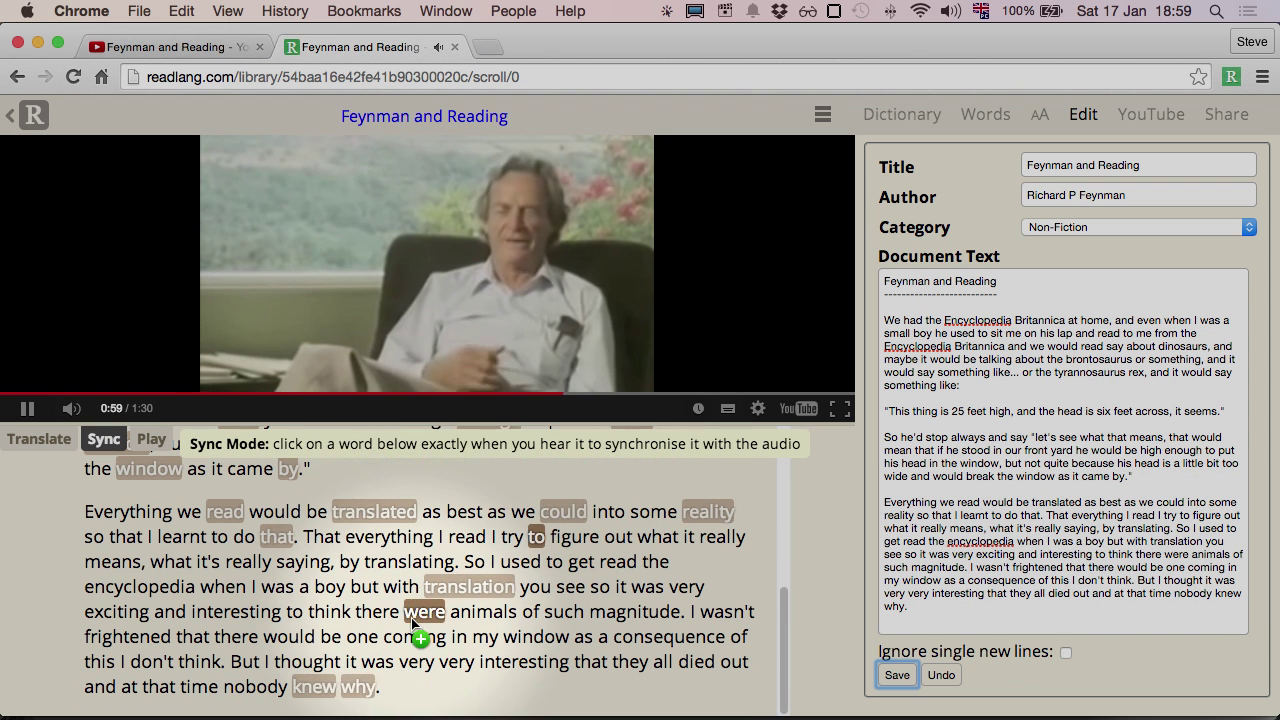
pyautogui.click(572, 542)
pyautogui.press('space')
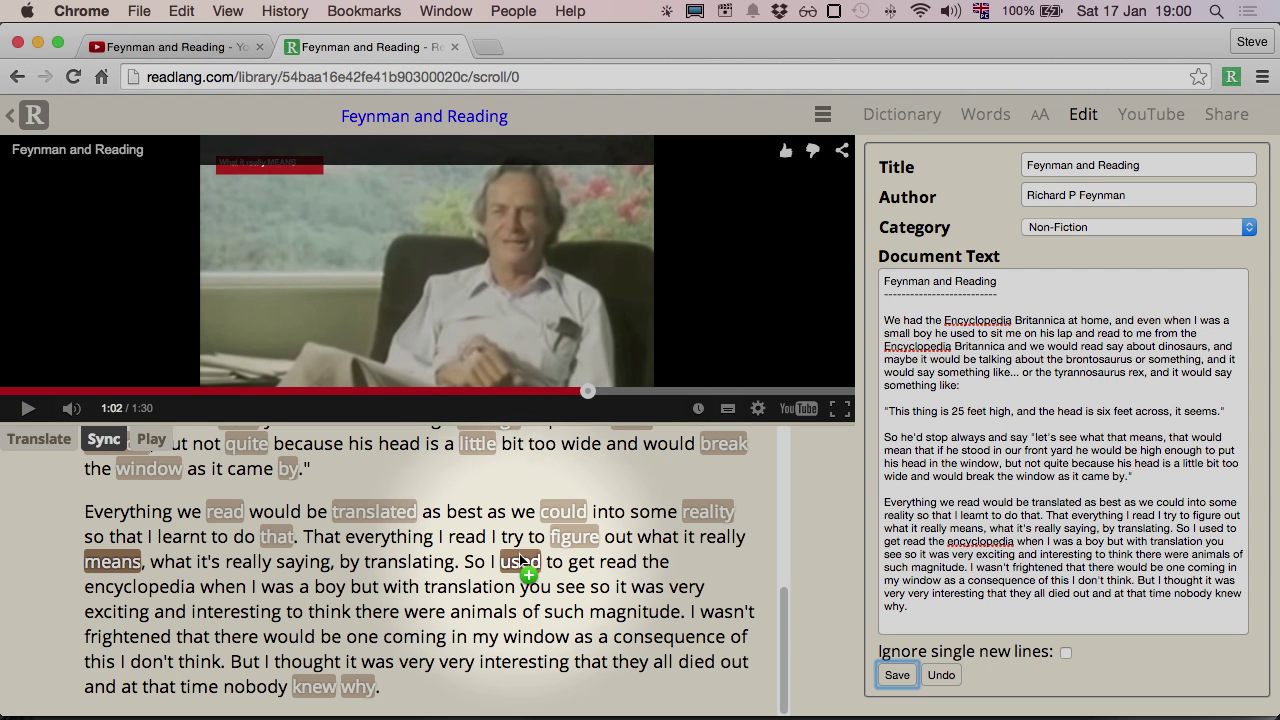
# Step: Play from "read" in the fourth paragraph's second line, and in Sync mode synchronise "really", "saying" and "translating"
pyautogui.press('p')
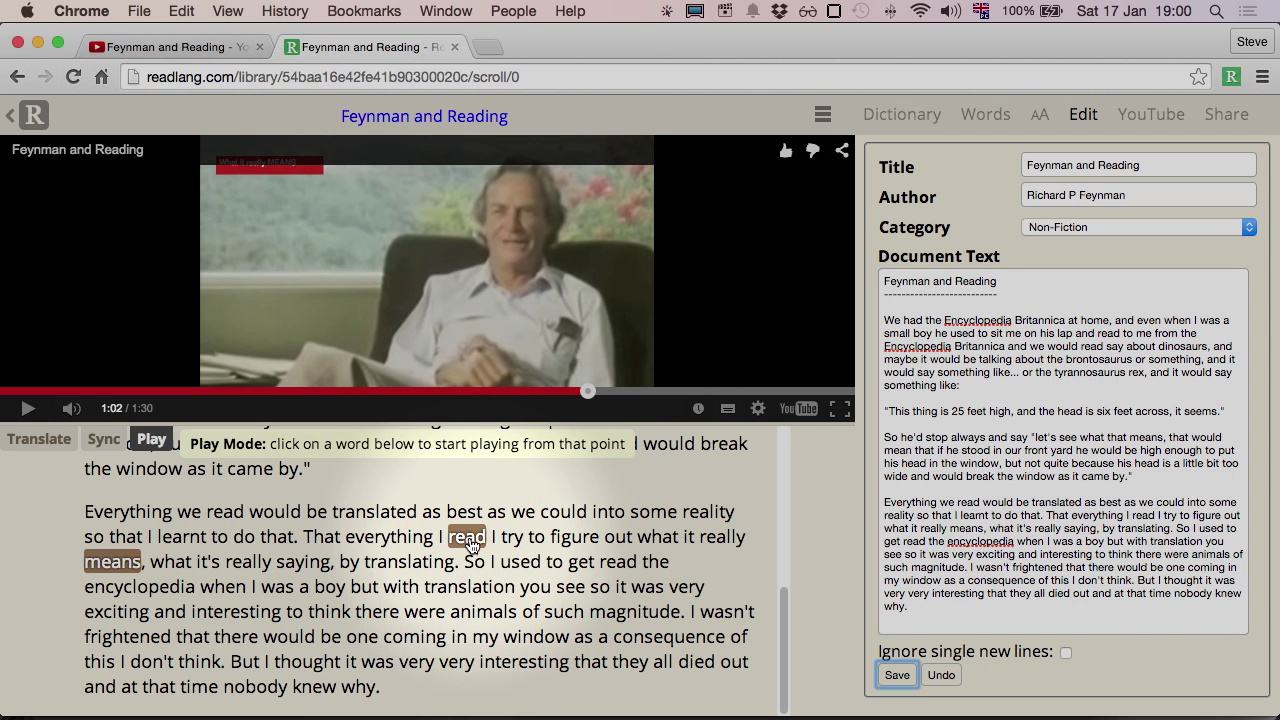
pyautogui.click(467, 540)
pyautogui.press('e')
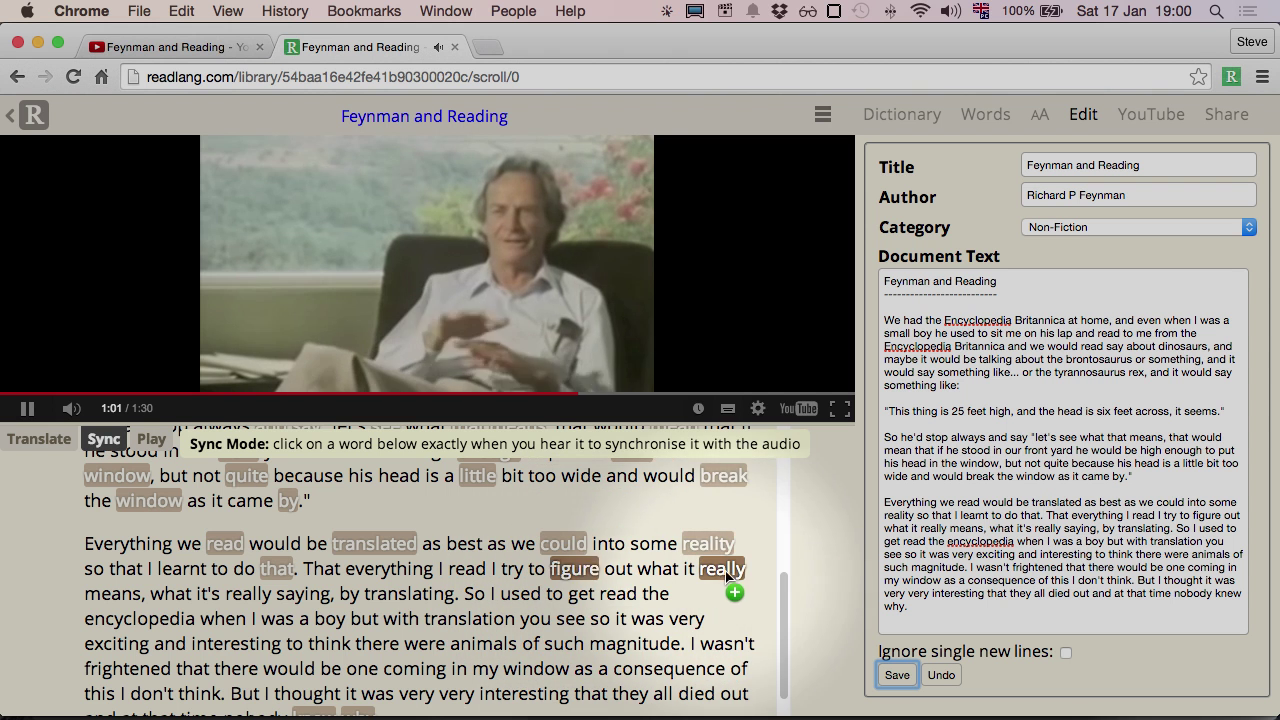
pyautogui.click(727, 569)
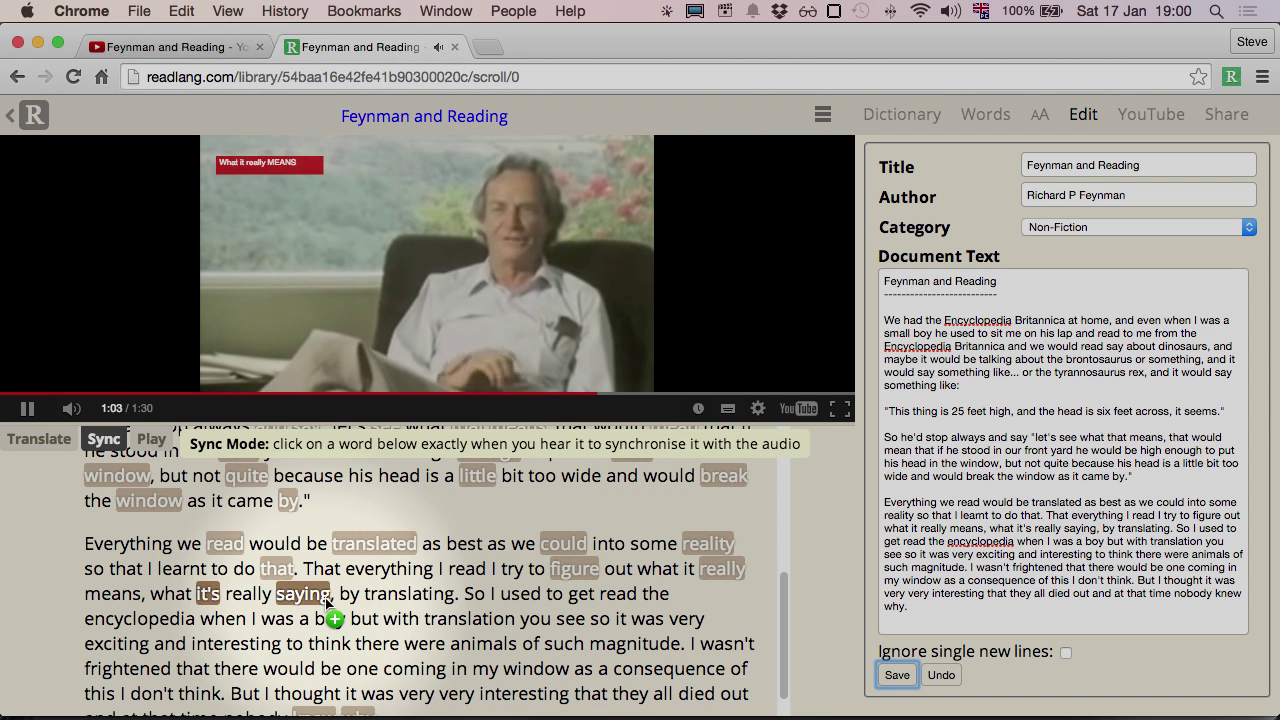
pyautogui.click(321, 597)
pyautogui.click(405, 597)
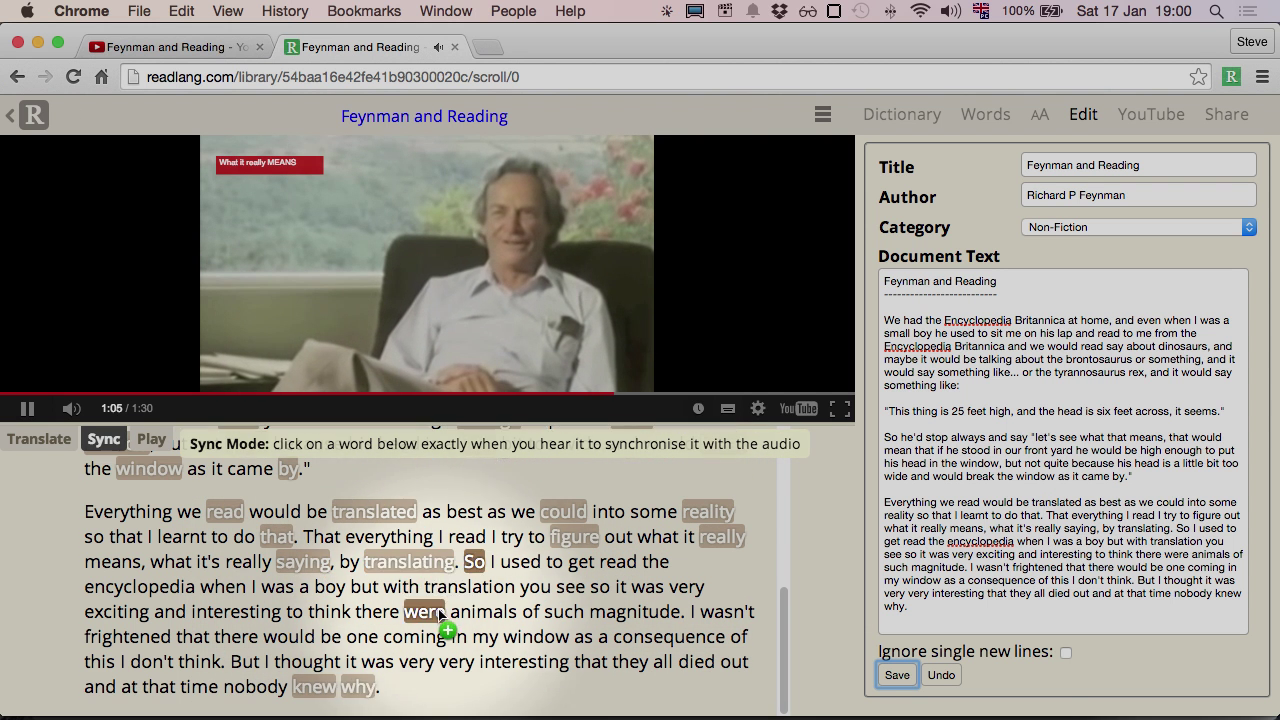
# Step: Synchronise "used", "encyclopedia" and "translation" in the middle of the fourth paragraph
pyautogui.click(525, 563)
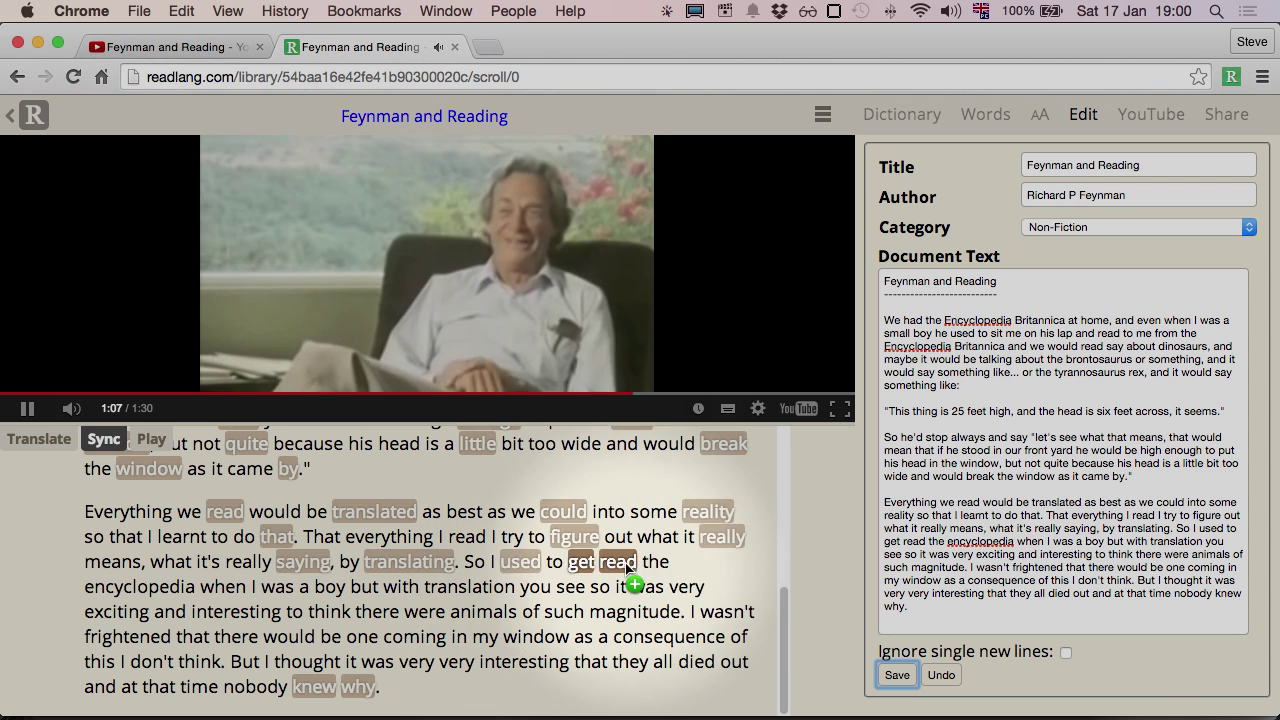
pyautogui.click(140, 588)
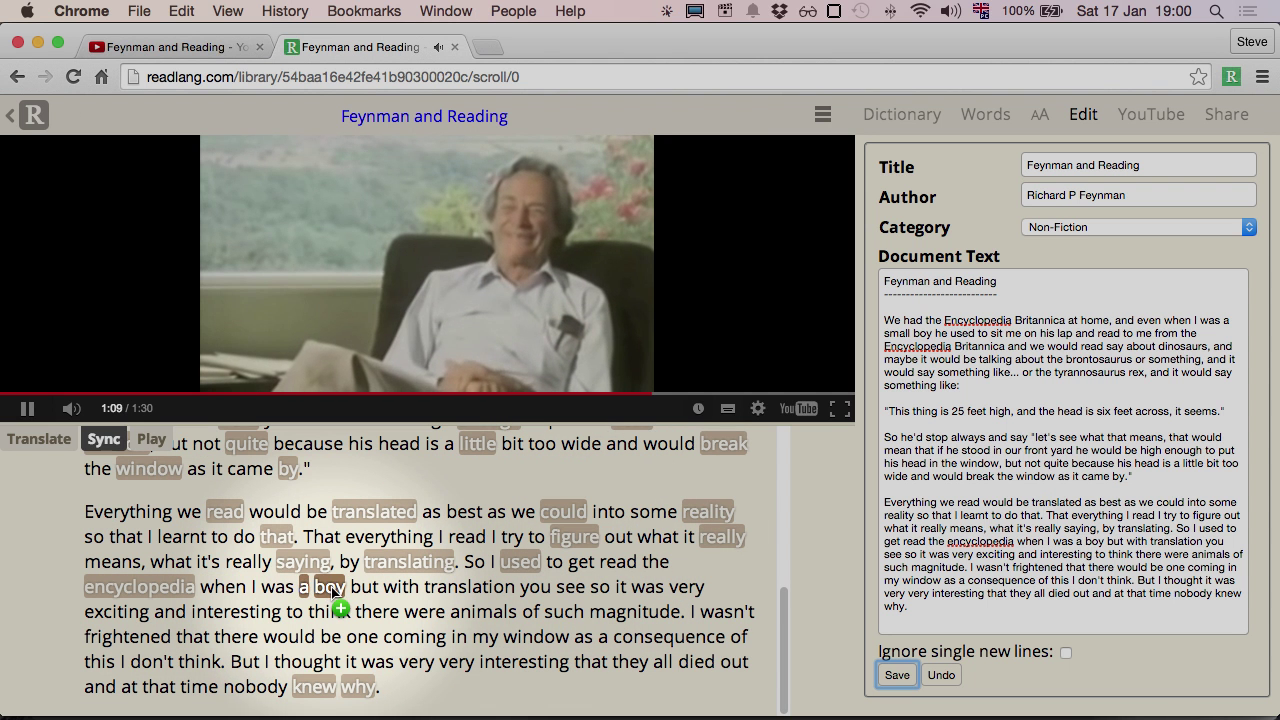
pyautogui.click(462, 587)
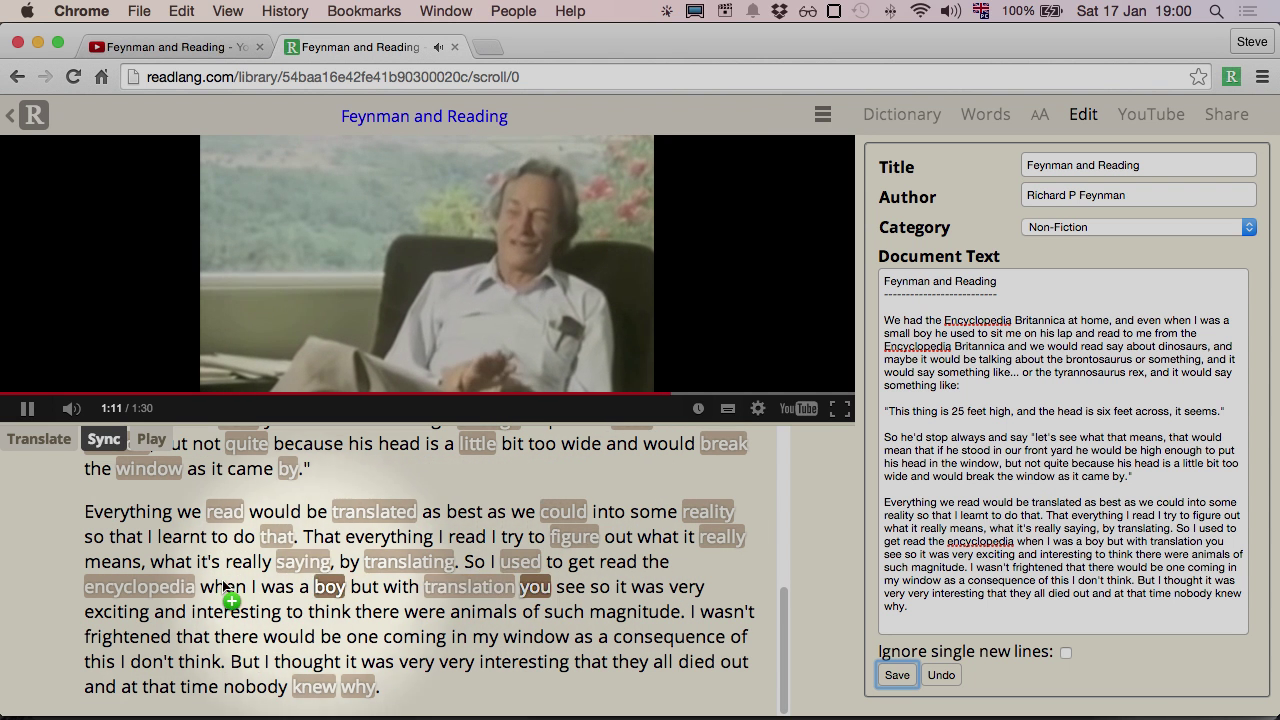
# Step: Switch between Play and Sync modes, finishing in Play mode, and replay from "encyclopedia" in the fourth paragraph
pyautogui.press('r')
pyautogui.press('e')
pyautogui.press('r')
pyautogui.click(145, 590)
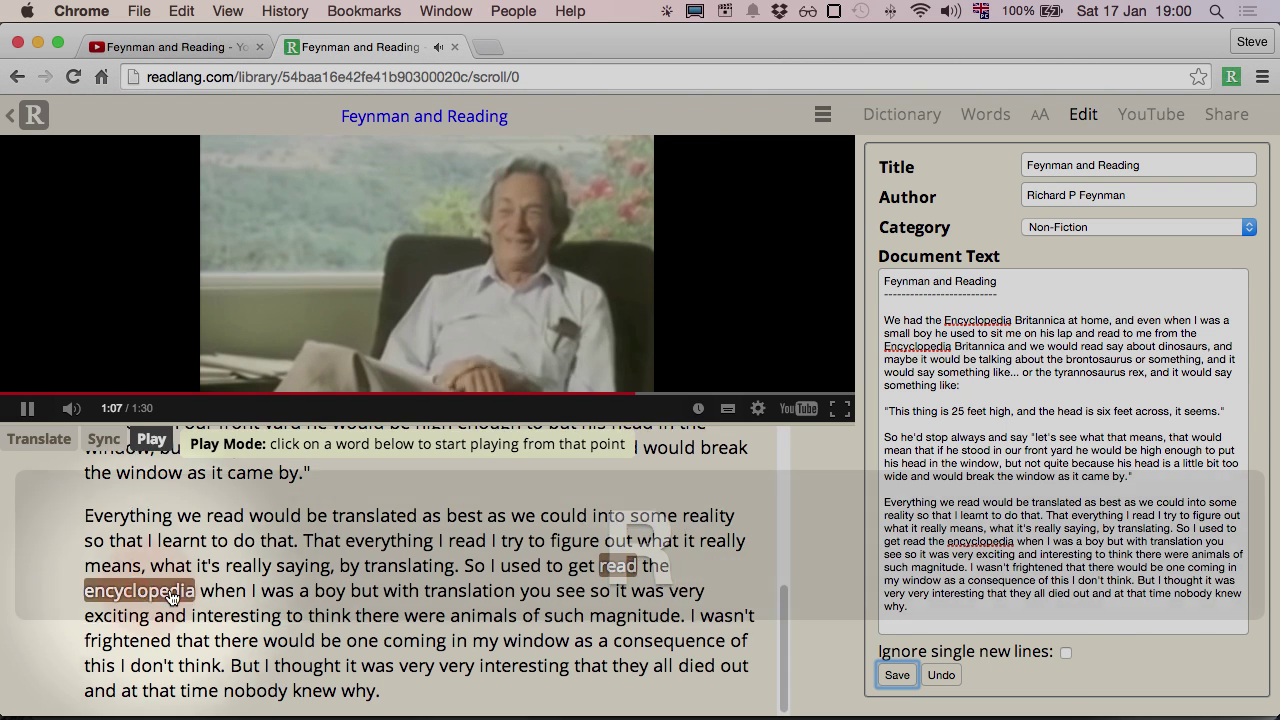
# Step: In Sync mode, synchronise "when", "see", "very", "interesting", "animals" and "magnitude" in the fourth paragraph with the audio
pyautogui.press('e')
pyautogui.click(230, 592)
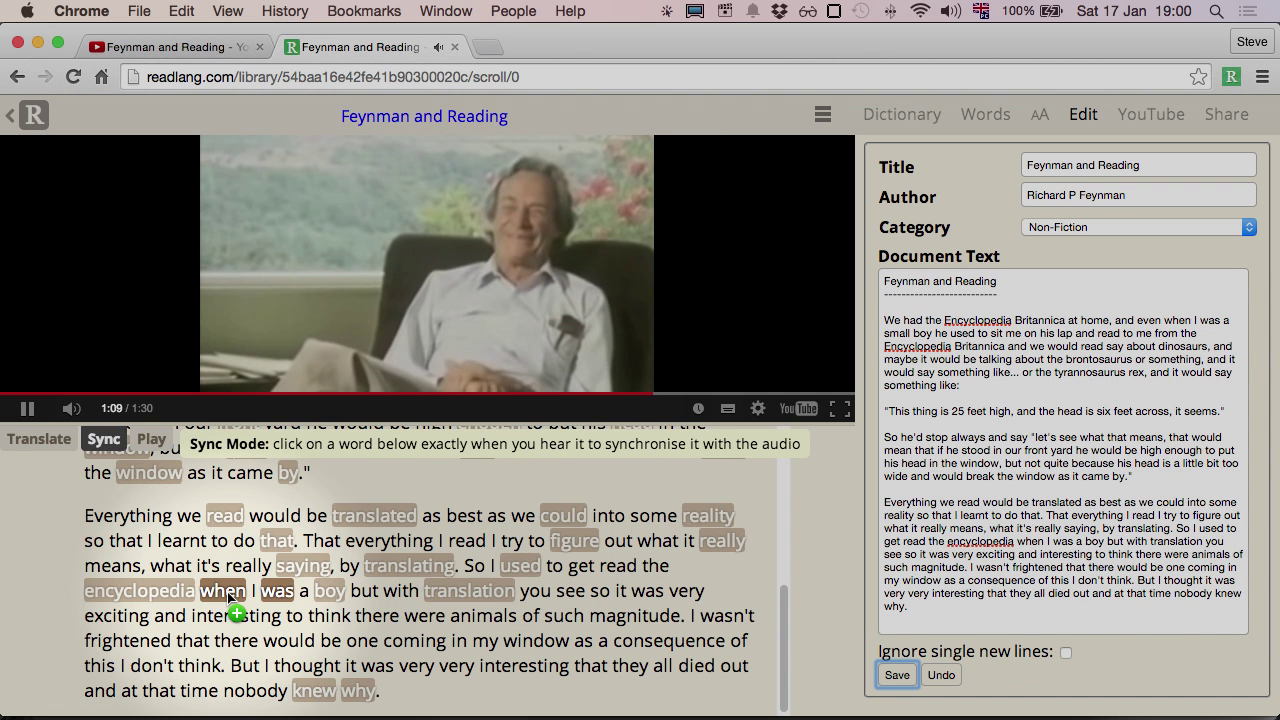
pyautogui.click(572, 594)
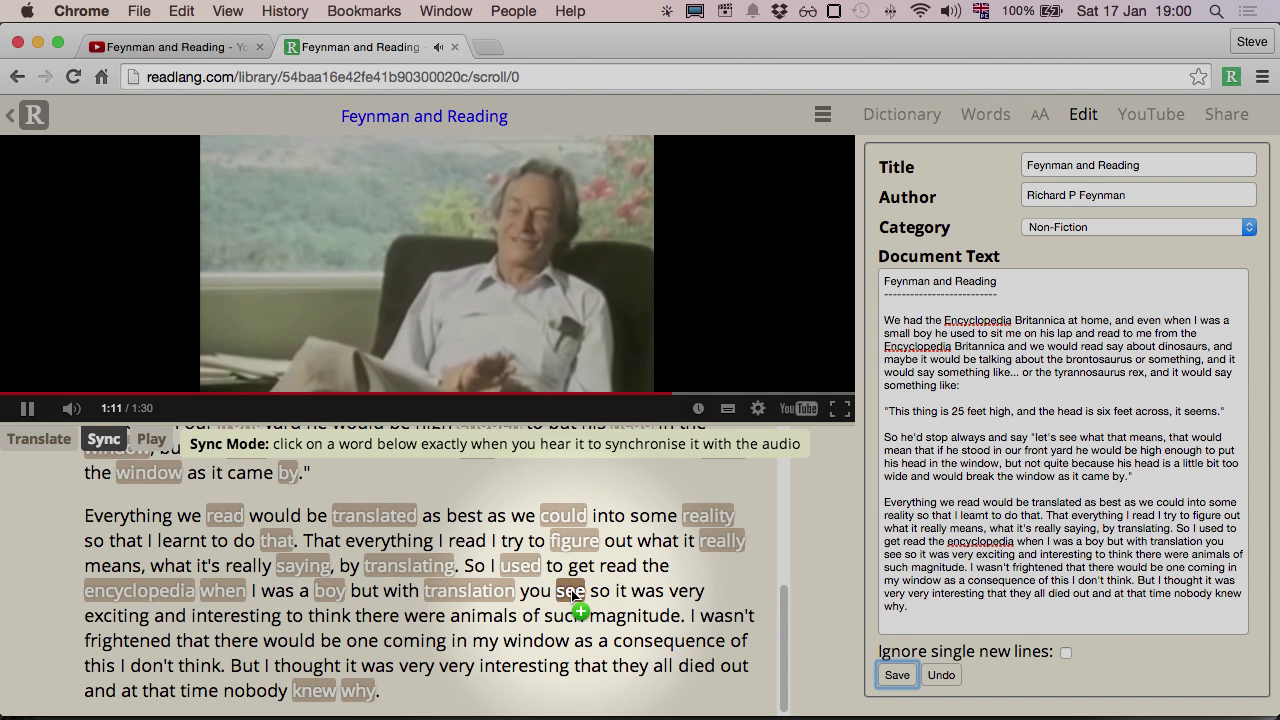
pyautogui.click(700, 590)
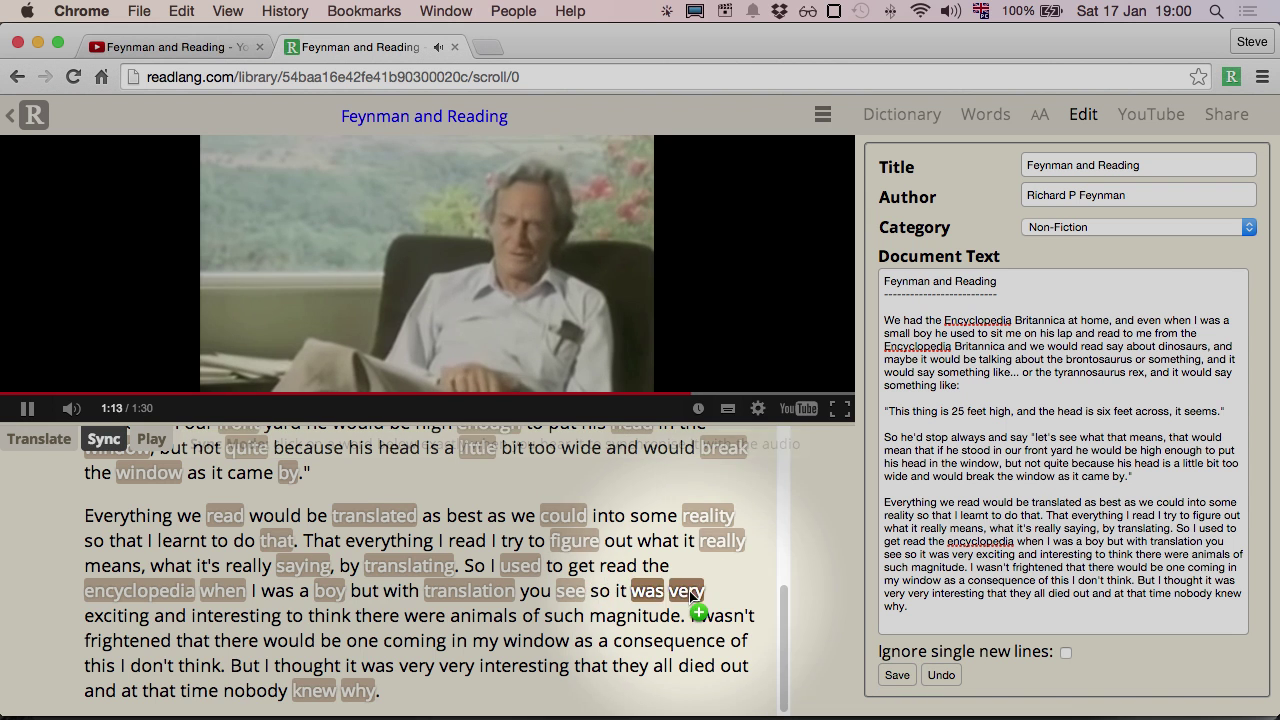
pyautogui.click(255, 617)
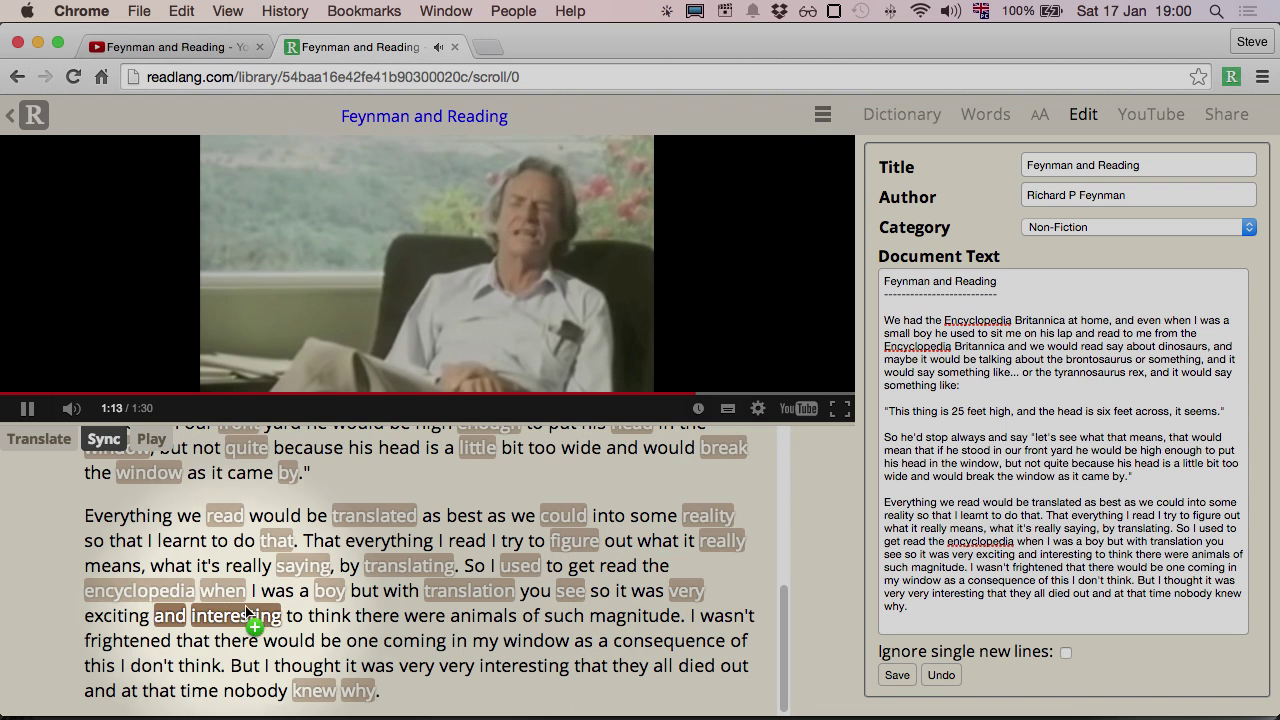
pyautogui.click(482, 617)
pyautogui.click(639, 617)
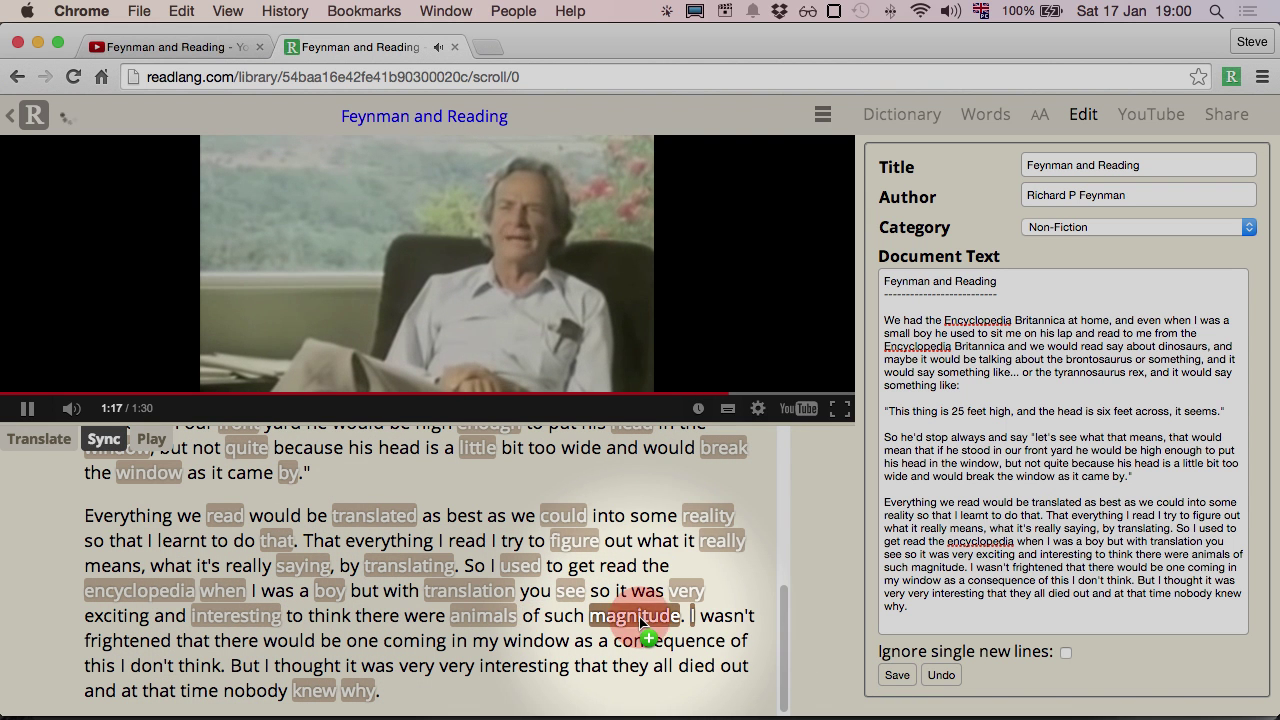
# Step: Synchronise "wasn't", "coming", "window", "consequence" and "think" in the sentence about not being frightened as each is spoken
pyautogui.click(721, 619)
pyautogui.click(734, 621)
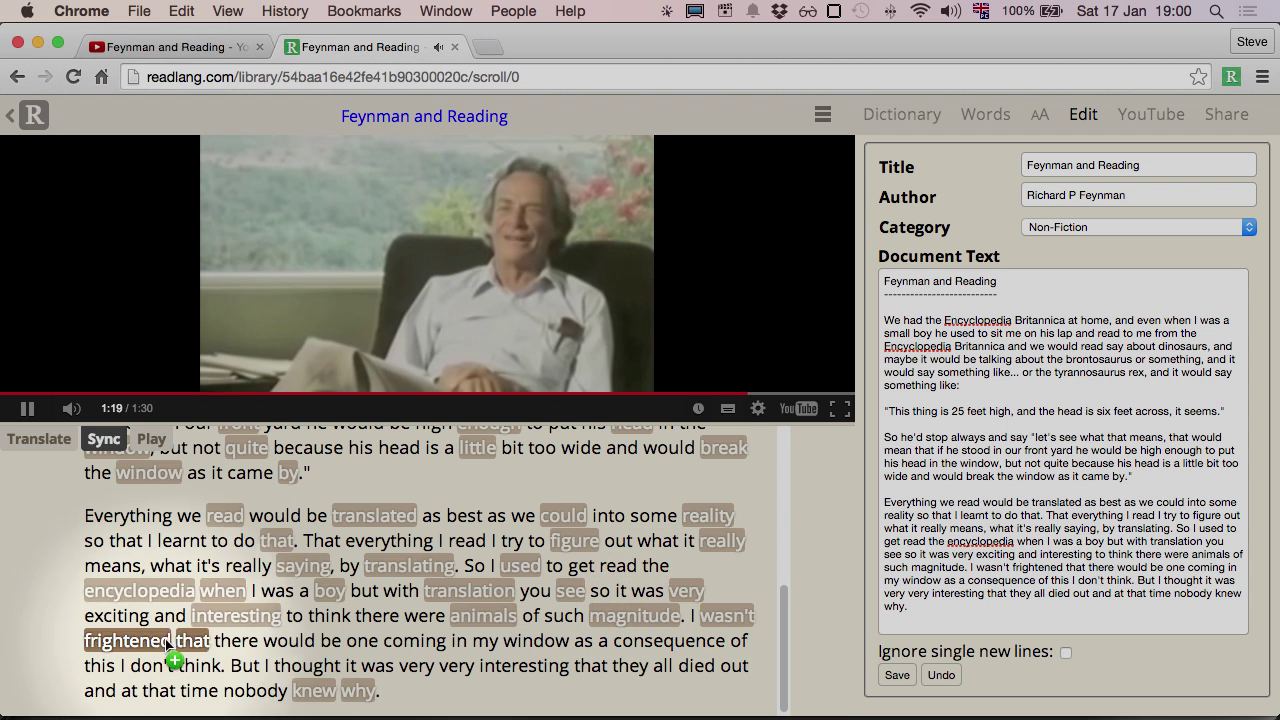
pyautogui.click(414, 641)
pyautogui.click(535, 641)
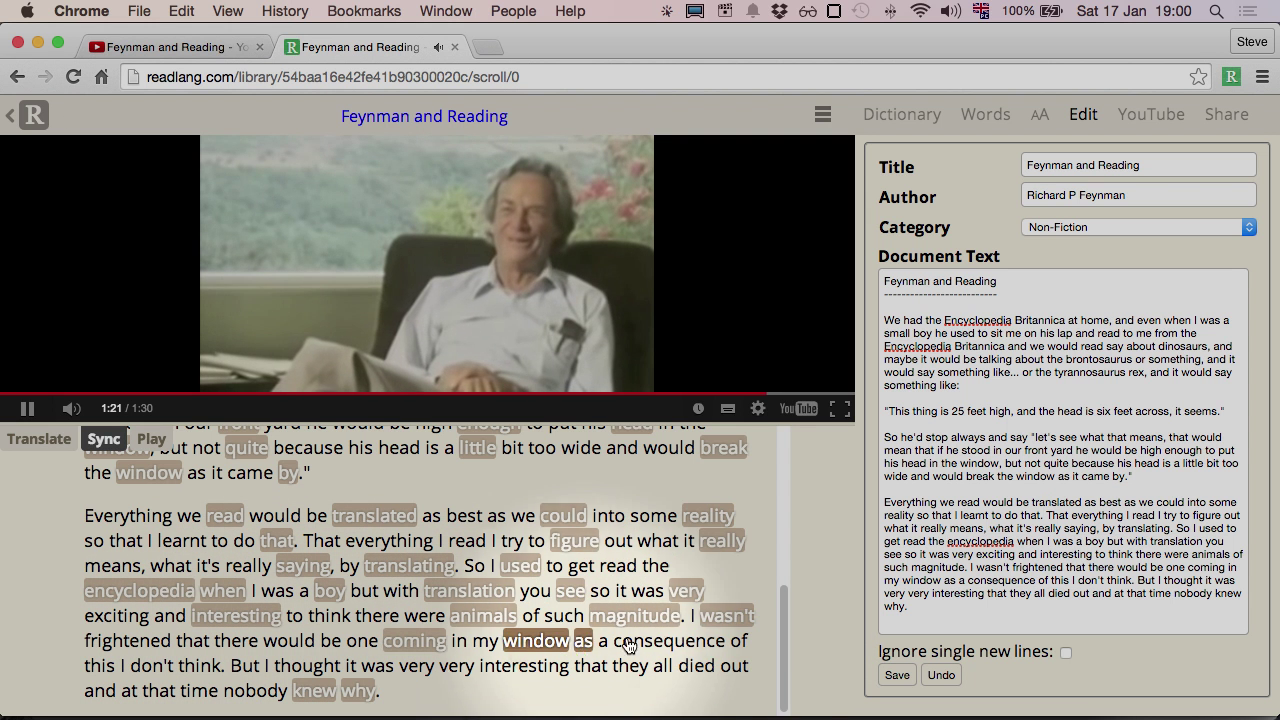
pyautogui.click(680, 641)
pyautogui.click(199, 666)
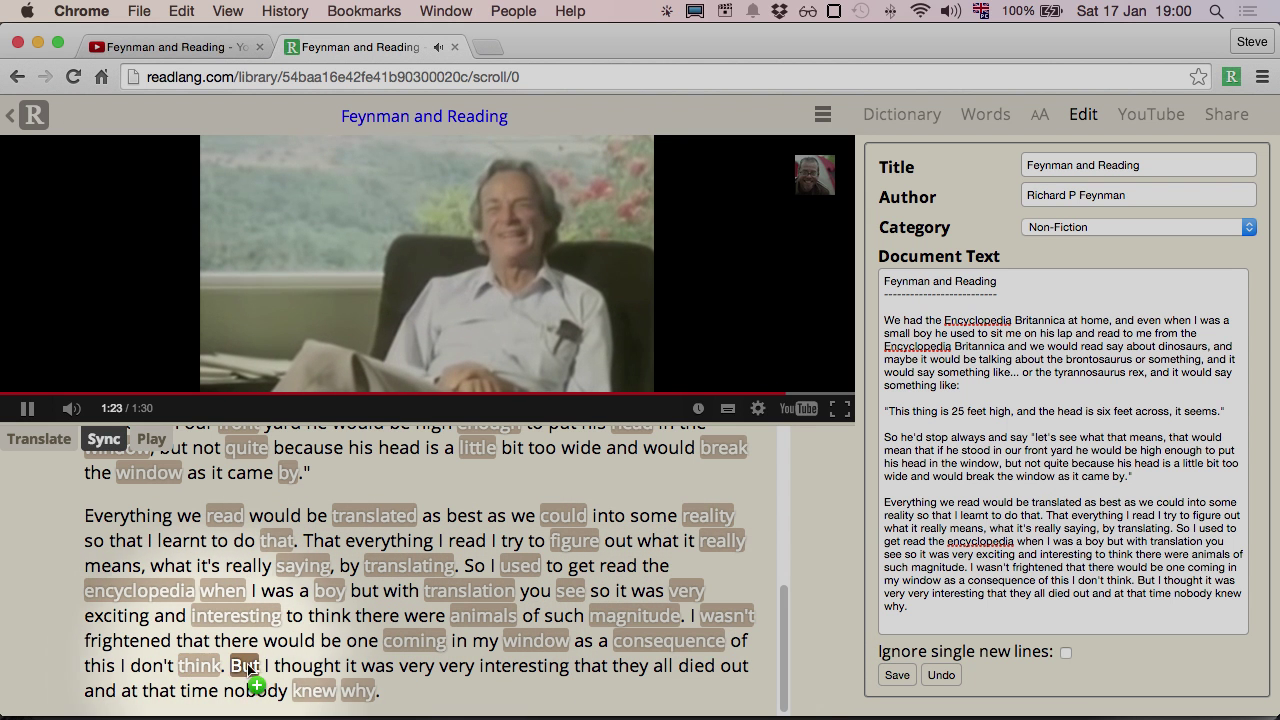
# Step: Synchronise "thought", "interesting", "died", "nobody" and "why" in the last sentence of the transcript
pyautogui.click(306, 666)
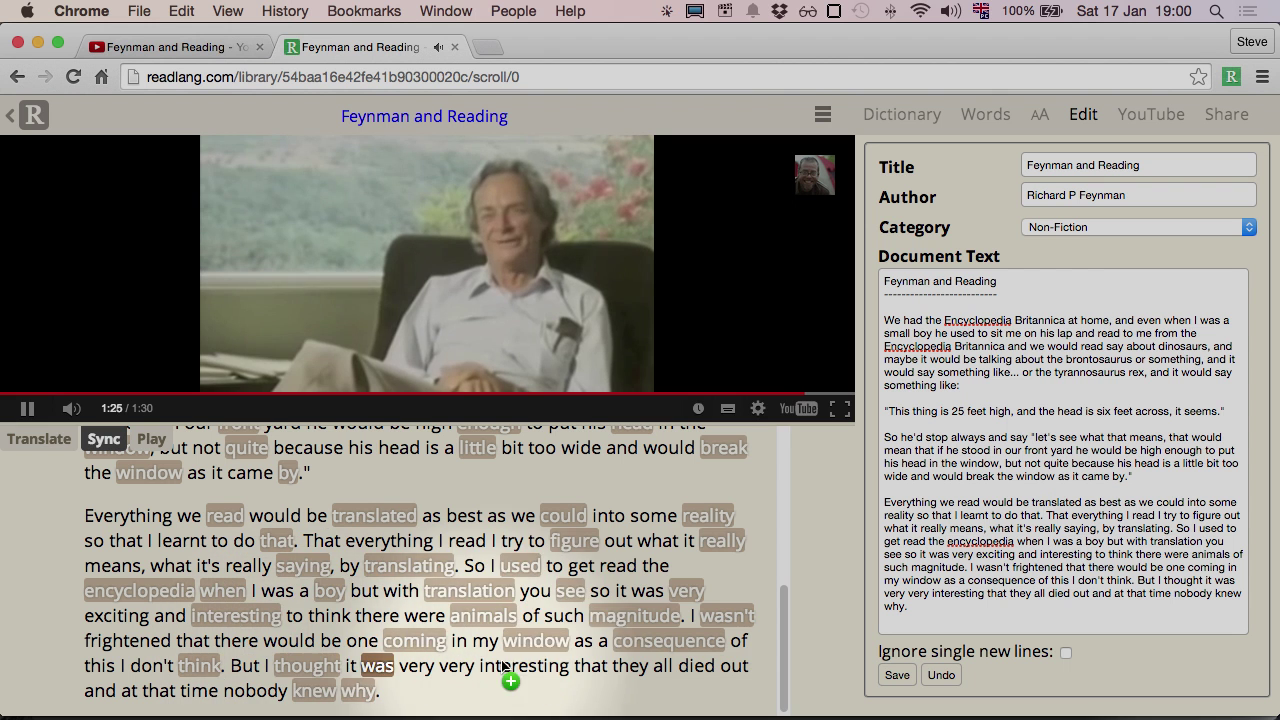
pyautogui.click(523, 666)
pyautogui.click(697, 666)
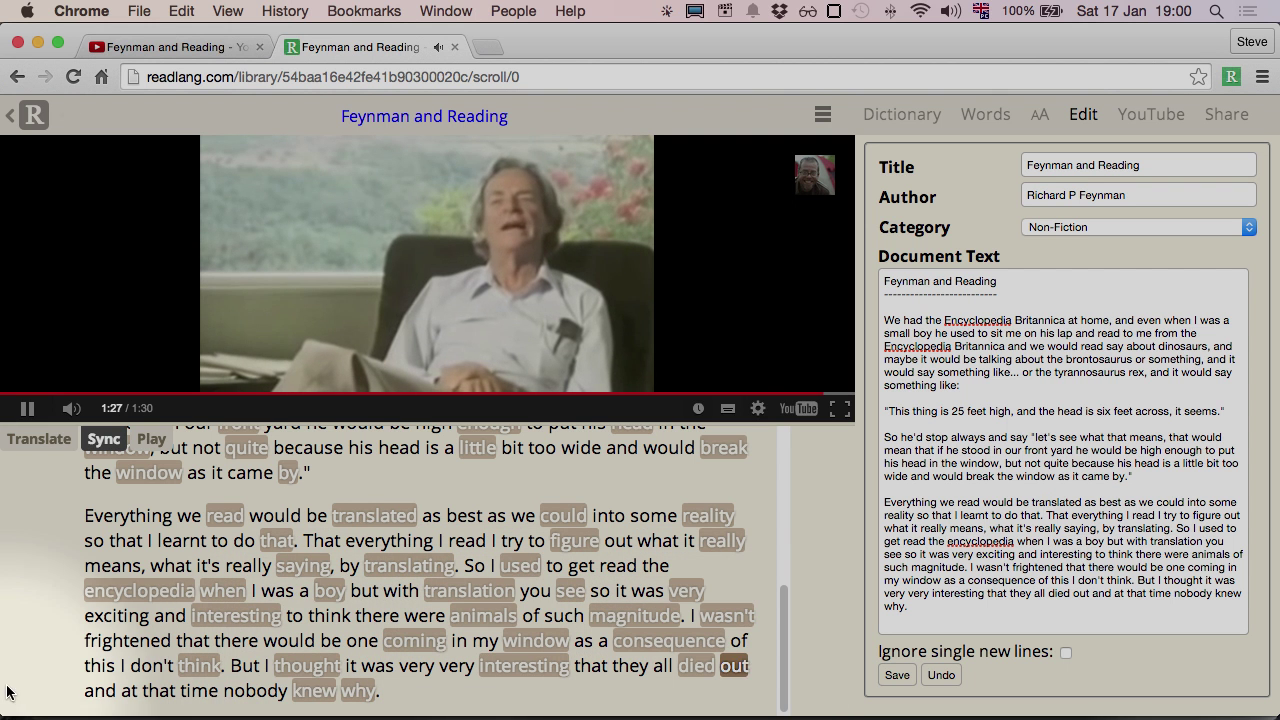
pyautogui.click(288, 690)
pyautogui.click(355, 690)
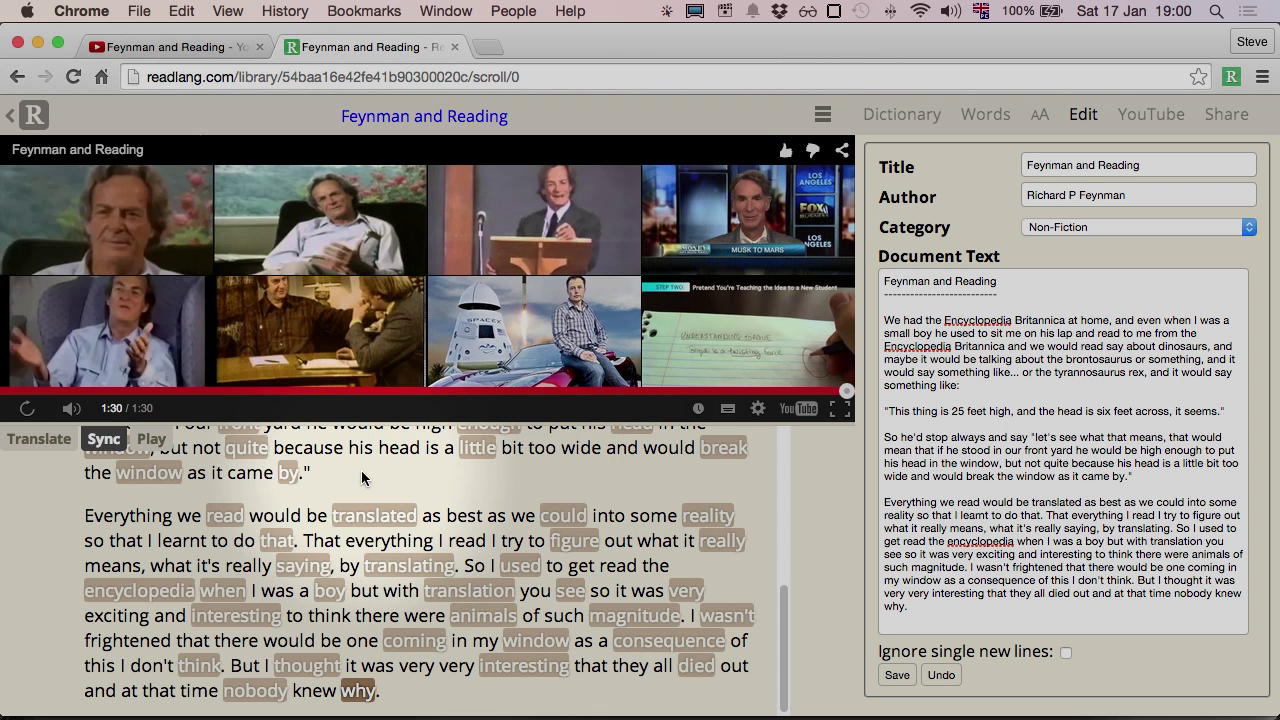
# Step: Share the Feynman and Reading text by making it public
pyautogui.click(1228, 115)
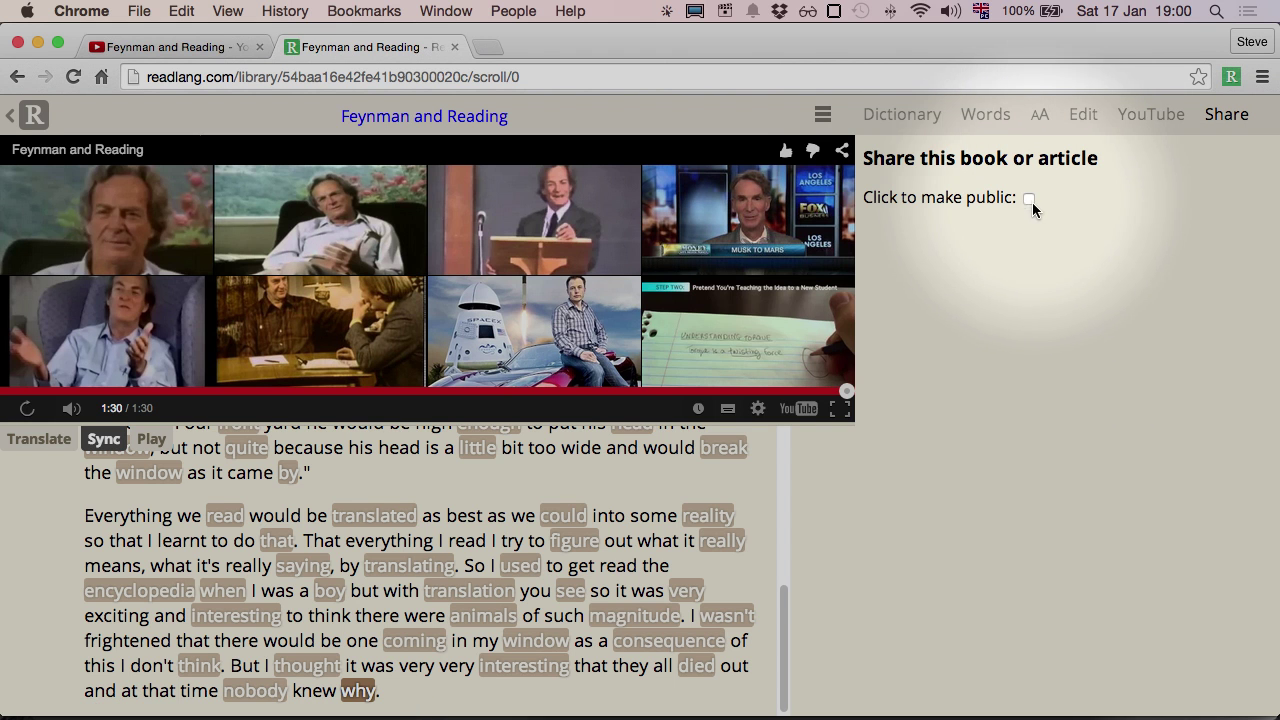
pyautogui.click(1029, 199)
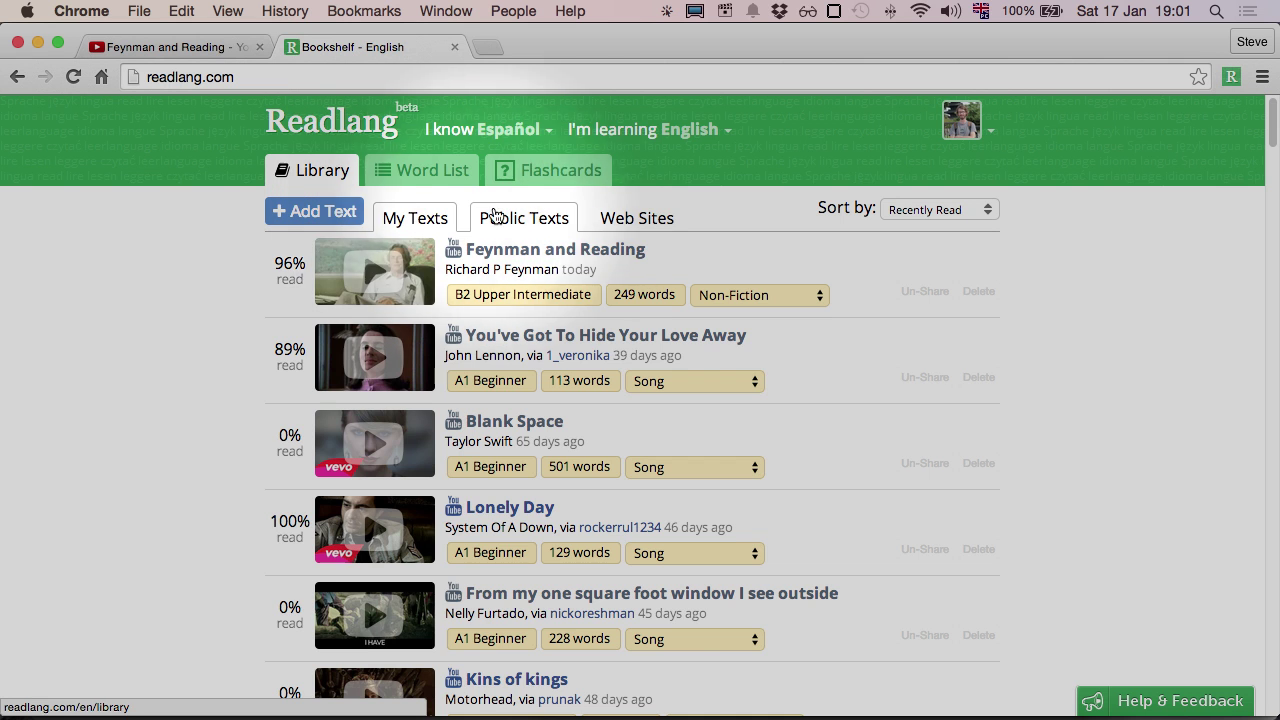
# Step: Browse the library's public texts sorted by New and open Feynman and Reading from the list
pyautogui.click(537, 220)
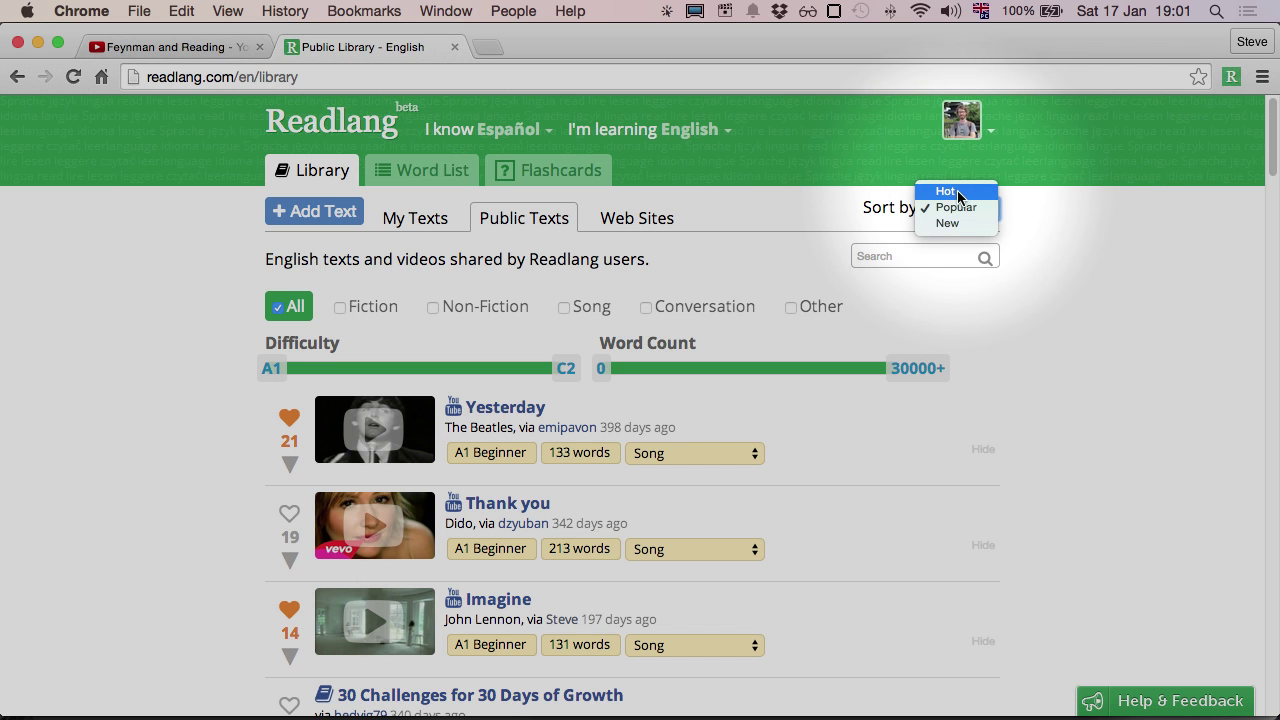
pyautogui.click(959, 222)
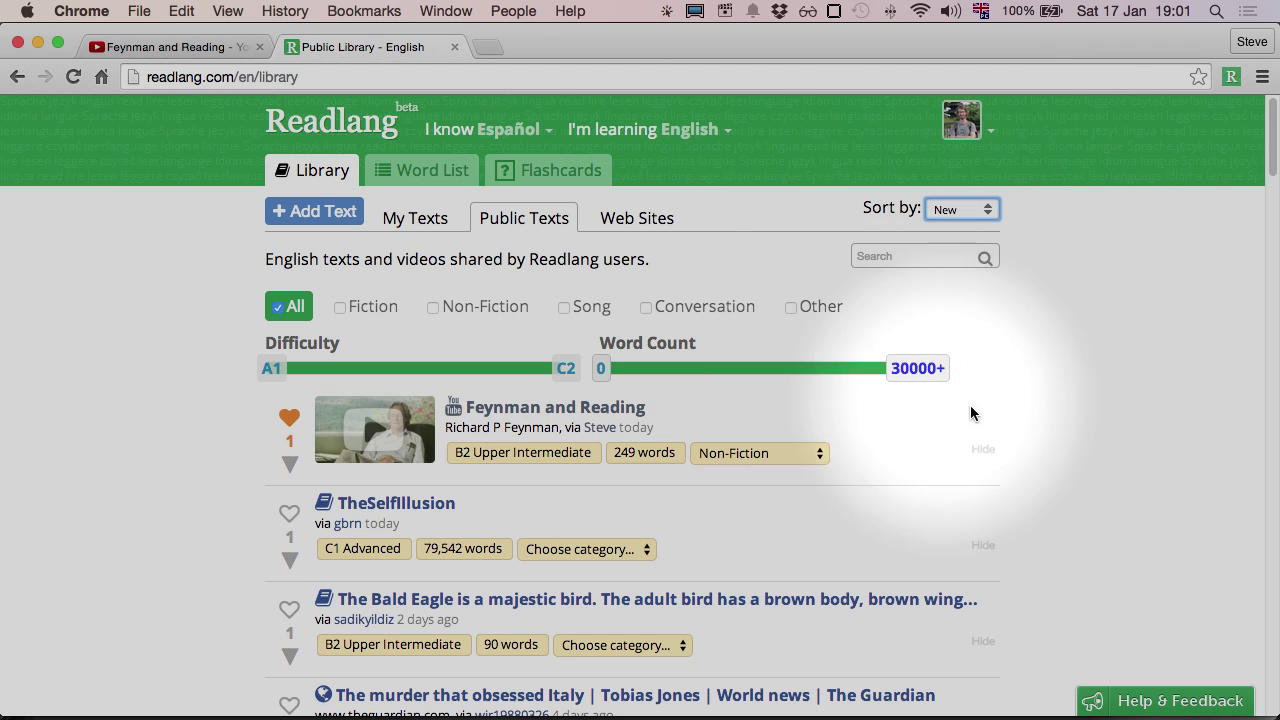
pyautogui.click(378, 429)
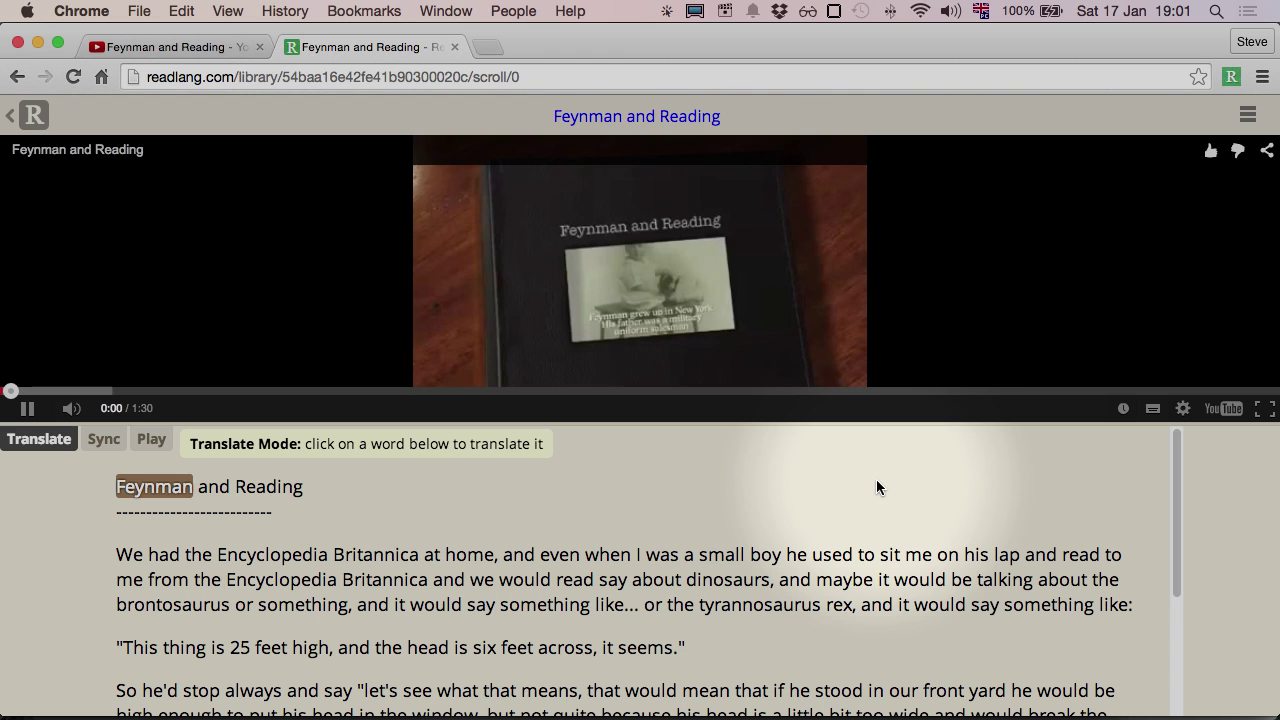